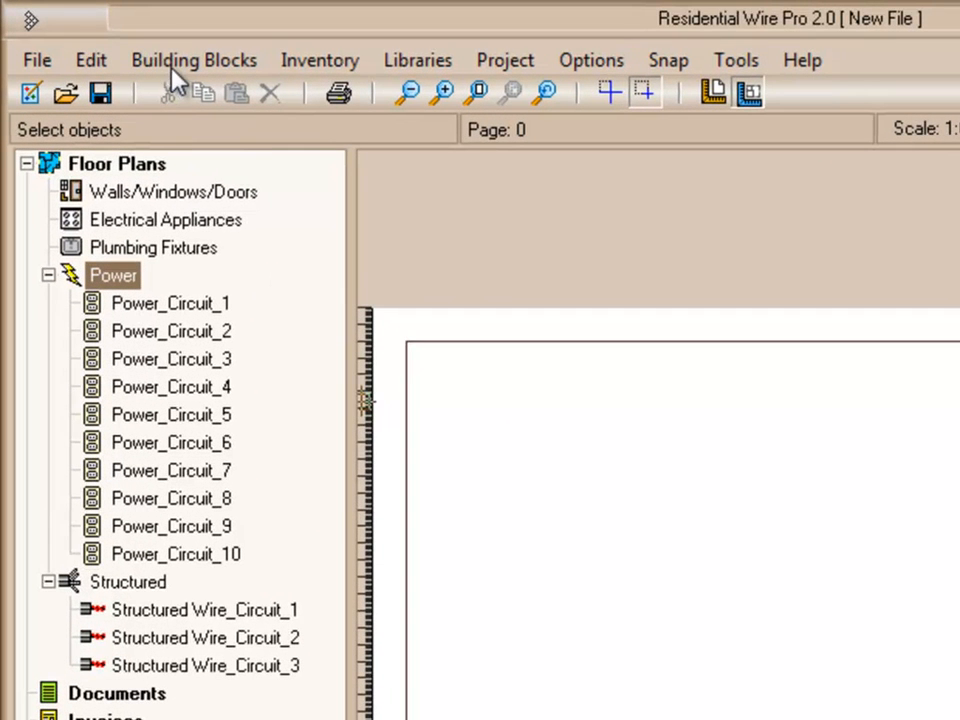
Insert the Text Block Landscape.vdf building block from the Text Blocks folder into the floor plan page.
left_click(176, 64)
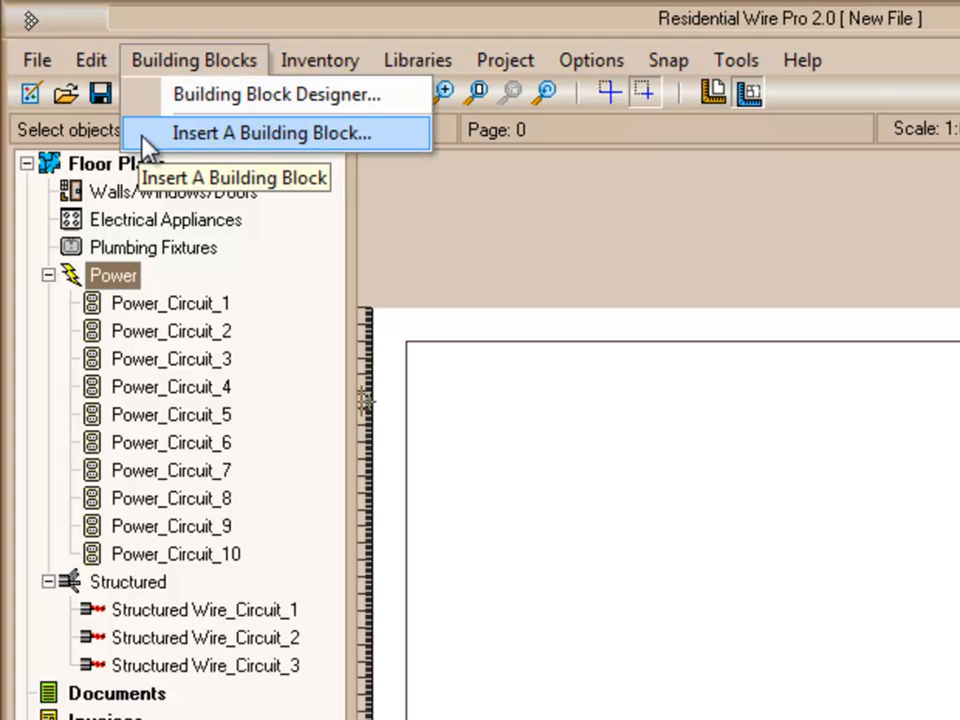
left_click(145, 142)
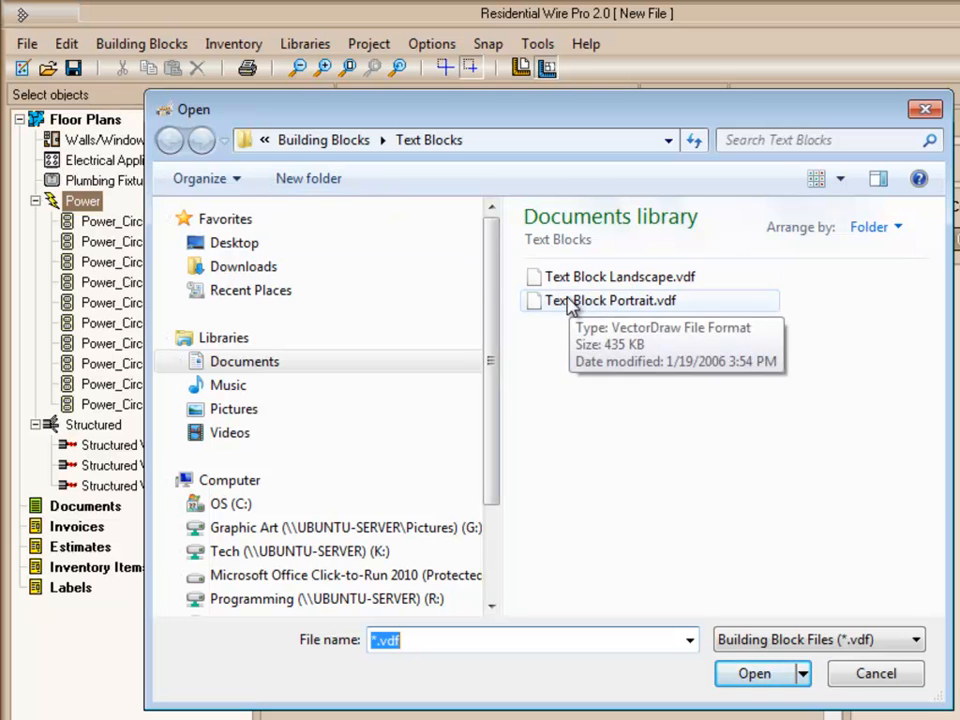
left_click(313, 143)
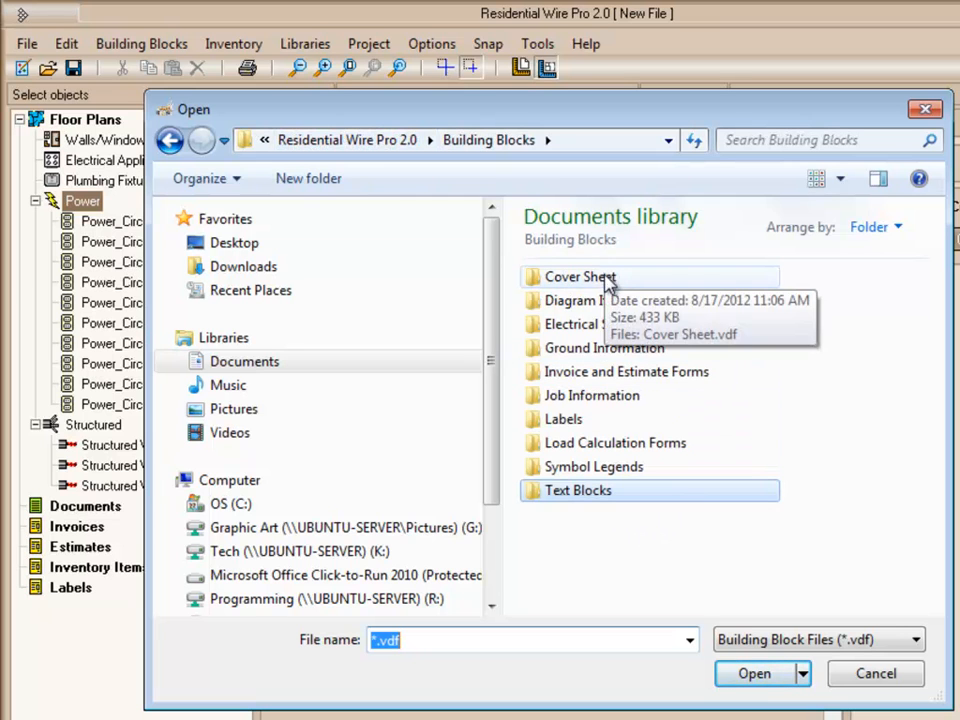
left_click(567, 500)
double_click(566, 490)
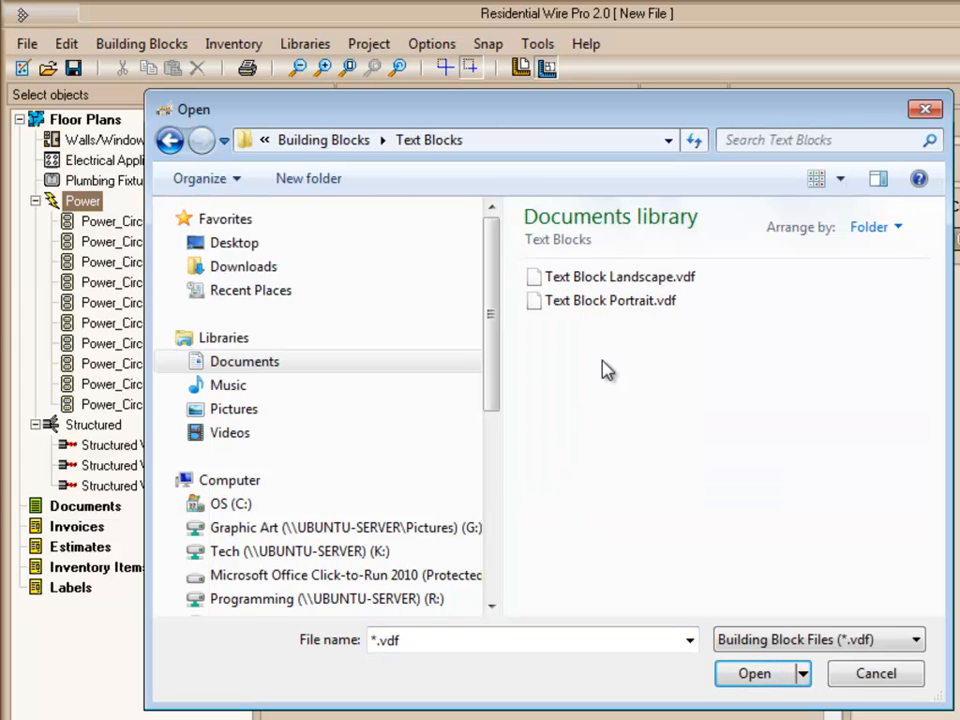
left_click(594, 281)
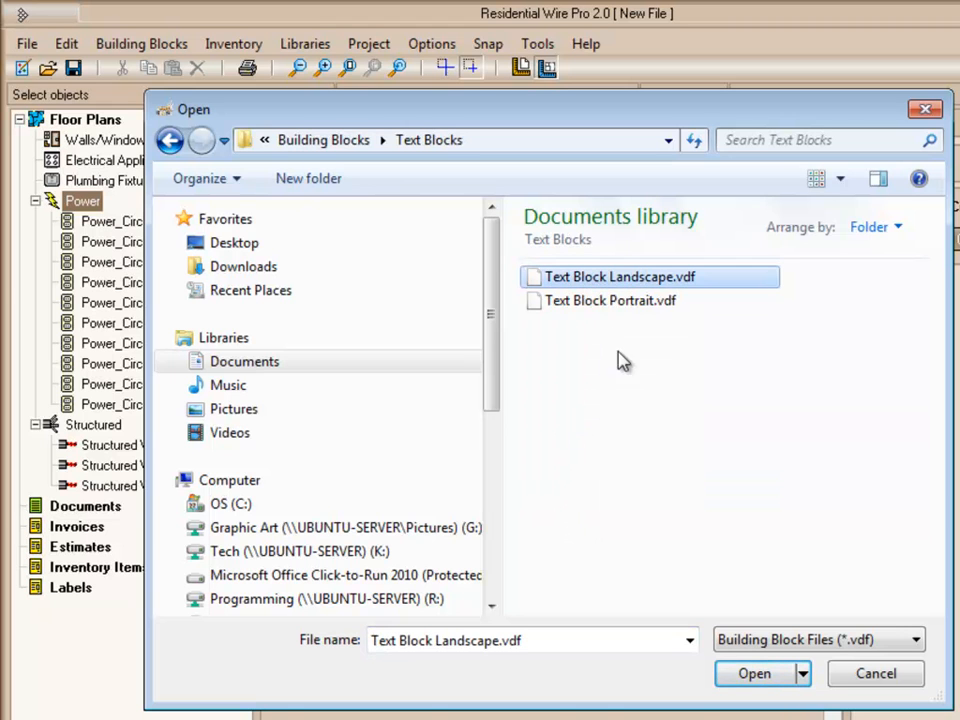
left_click(754, 673)
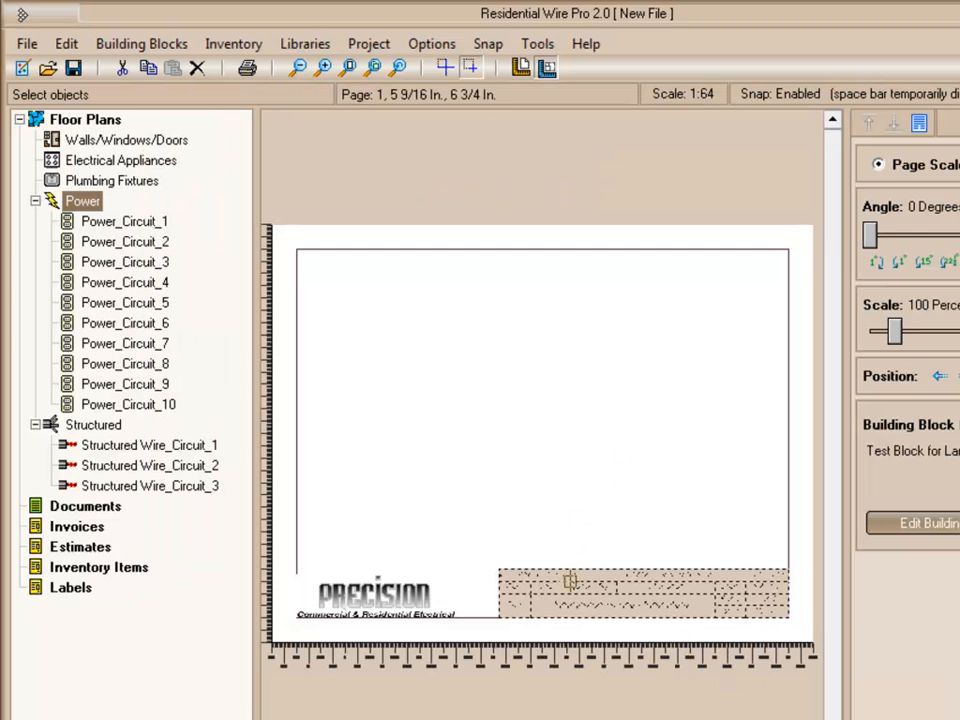
Examine the inserted title block's company logo, licence line, date, drawn-by and title fields up close.
scroll(430, 455, "up", 2)
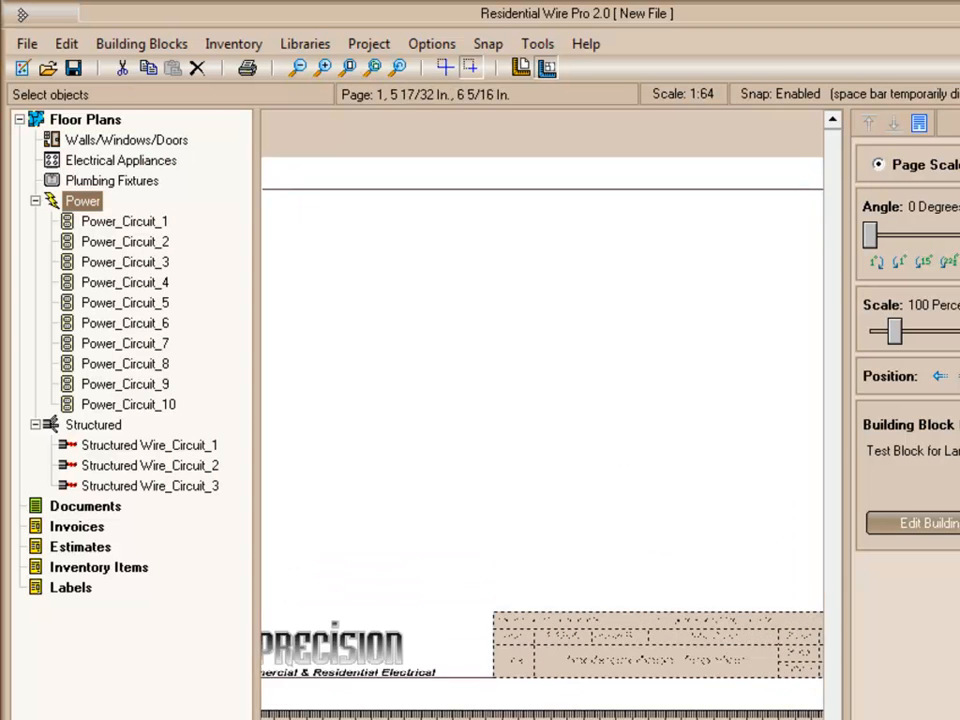
scroll(403, 497, "up", 3)
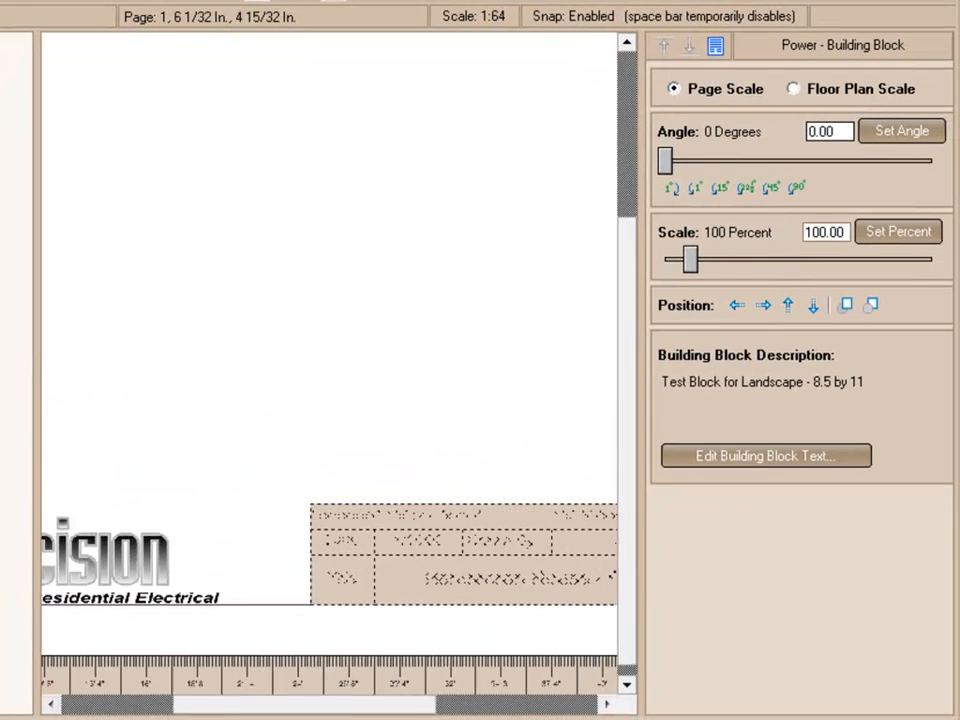
left_click(317, 262)
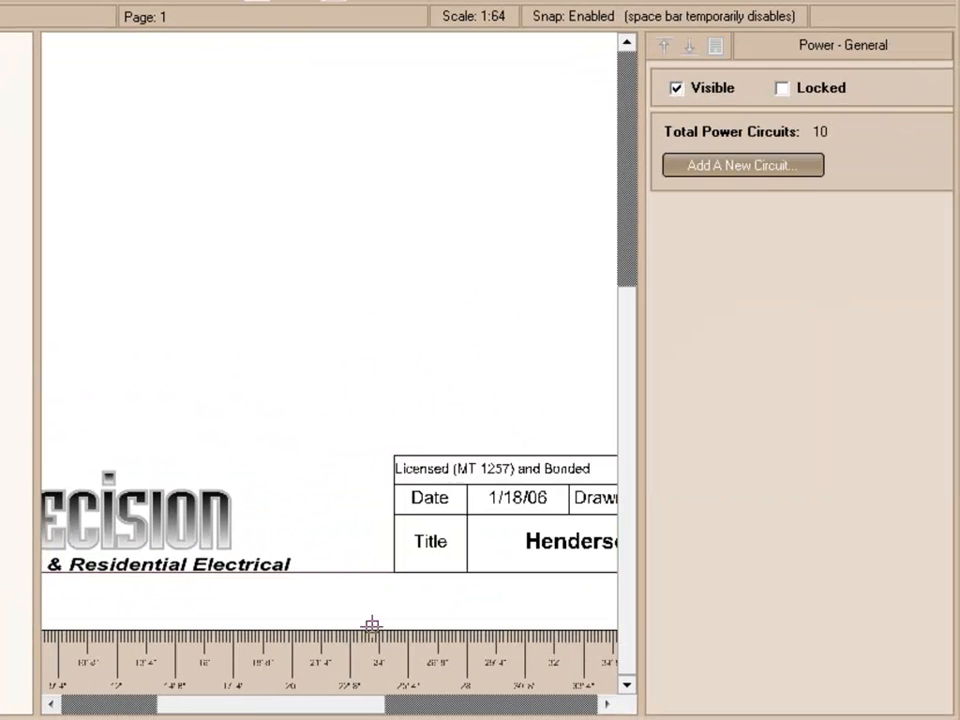
key("space")
scroll(197, 553, "left", 1)
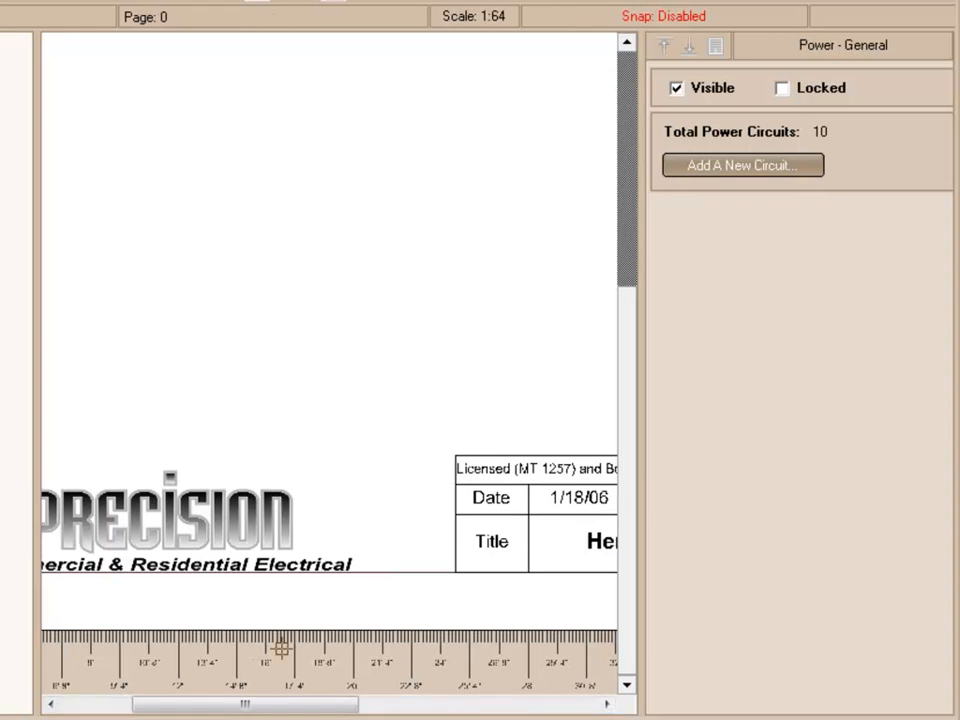
scroll(330, 400, "right", 4)
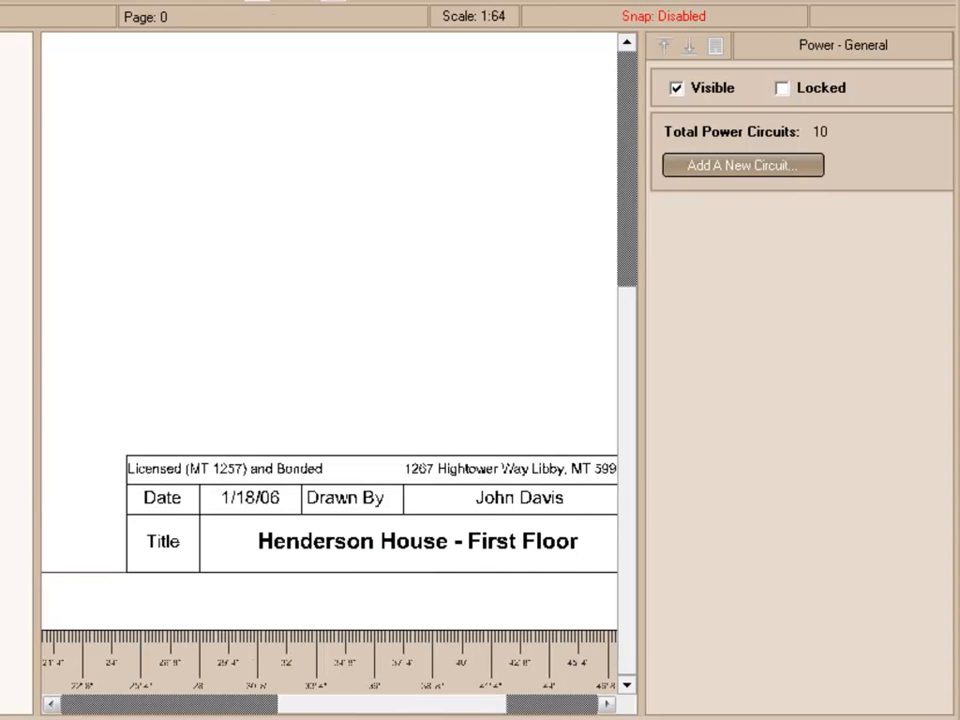
scroll(330, 400, "right", 1)
scroll(439, 546, "left", 1)
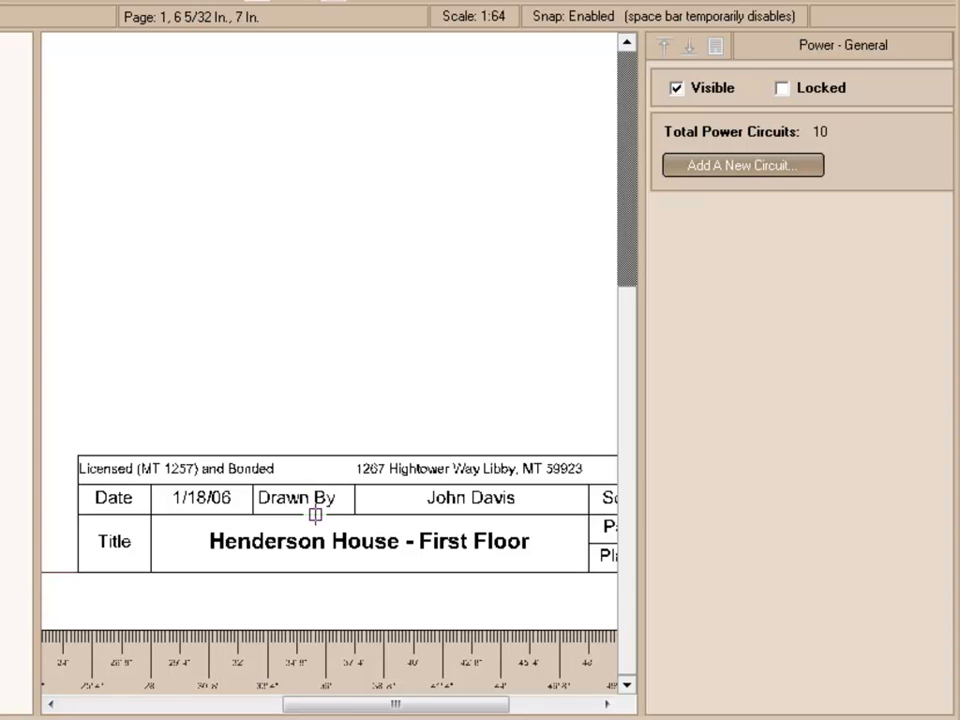
Open the title block's text for editing and inspect the licence line, date and title fields without altering them.
left_click(281, 512)
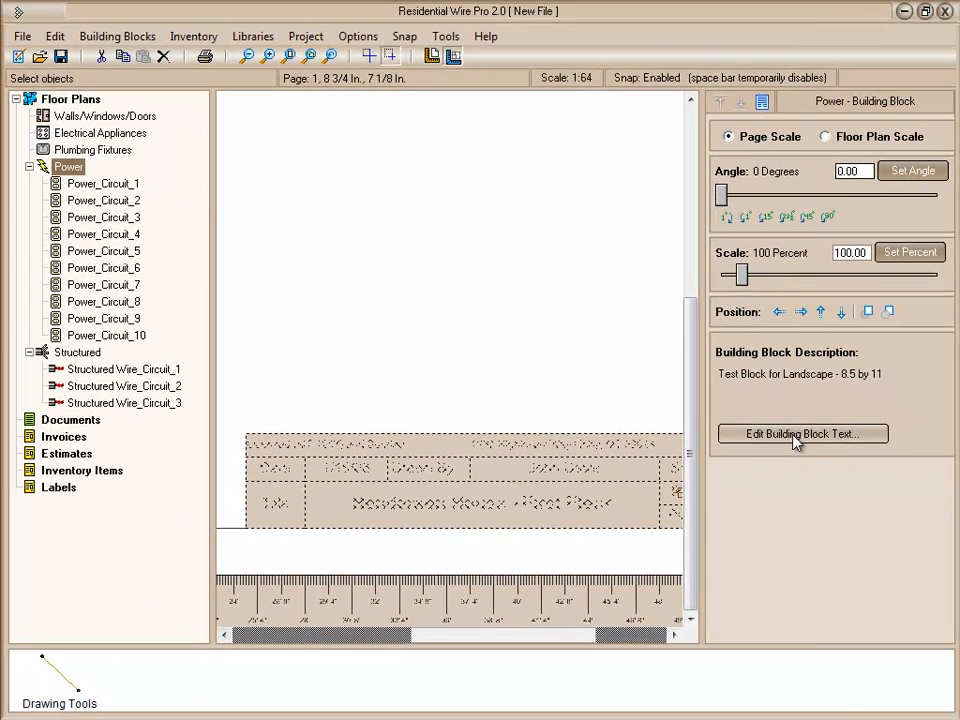
left_click(796, 436)
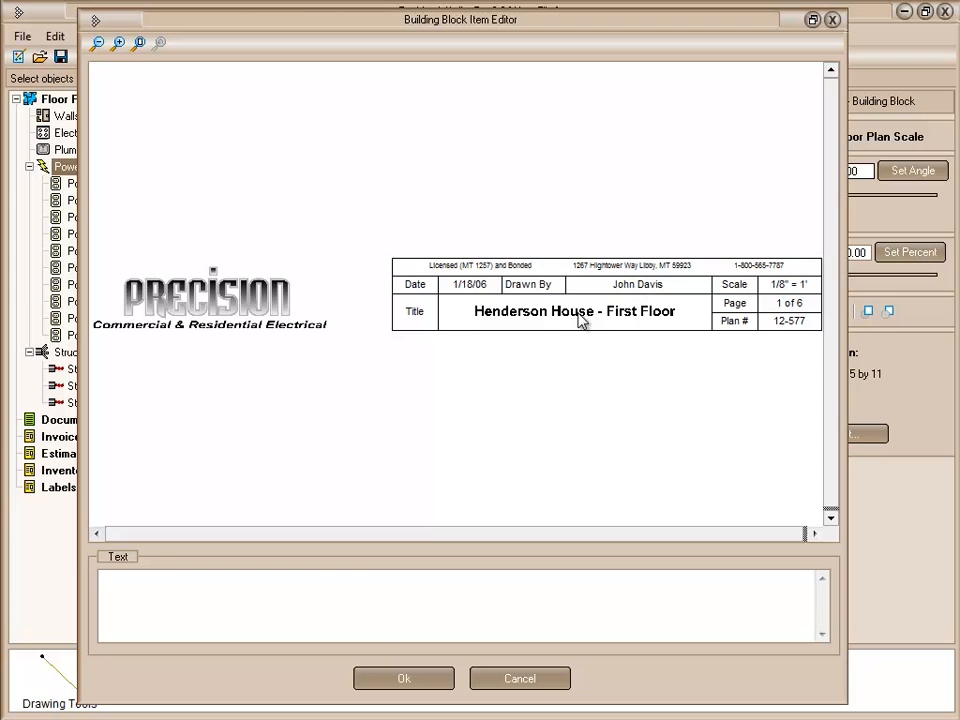
left_click(481, 271)
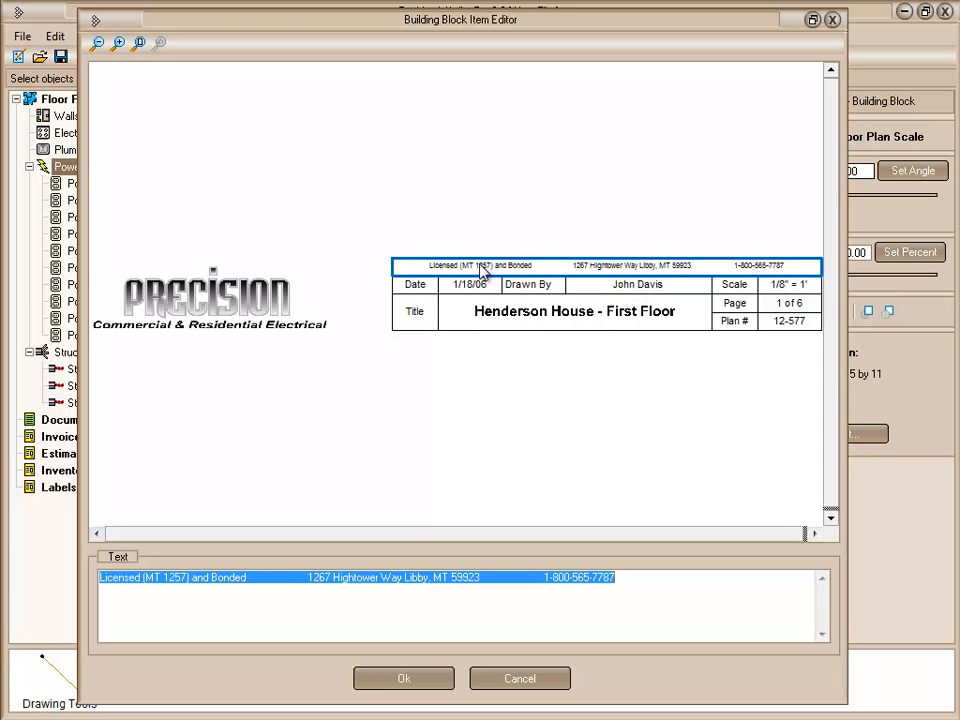
left_click(477, 288)
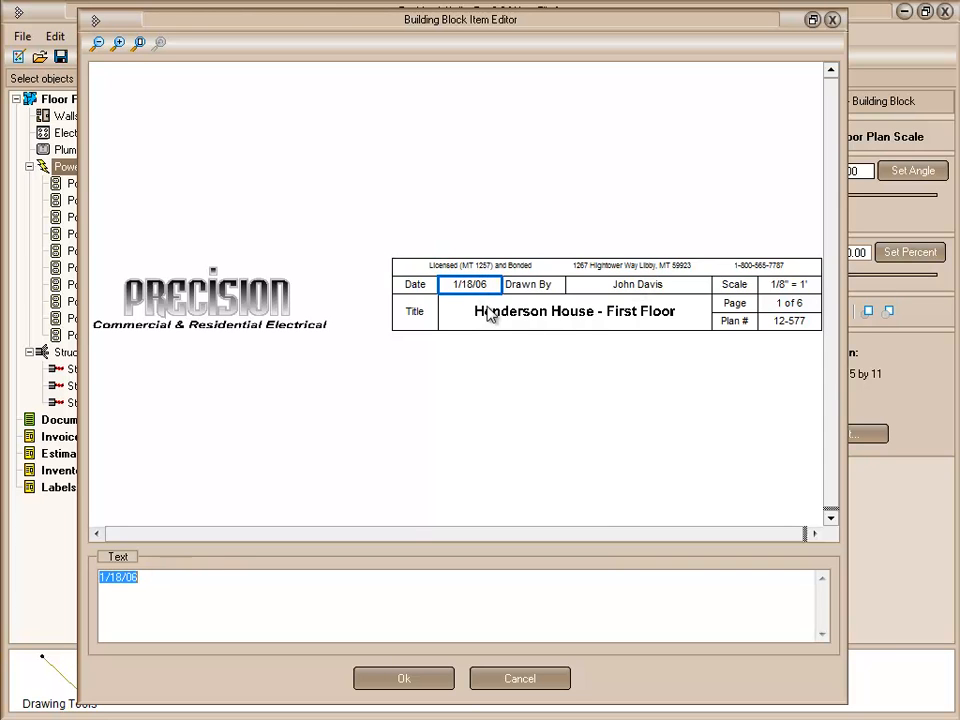
left_click(510, 317)
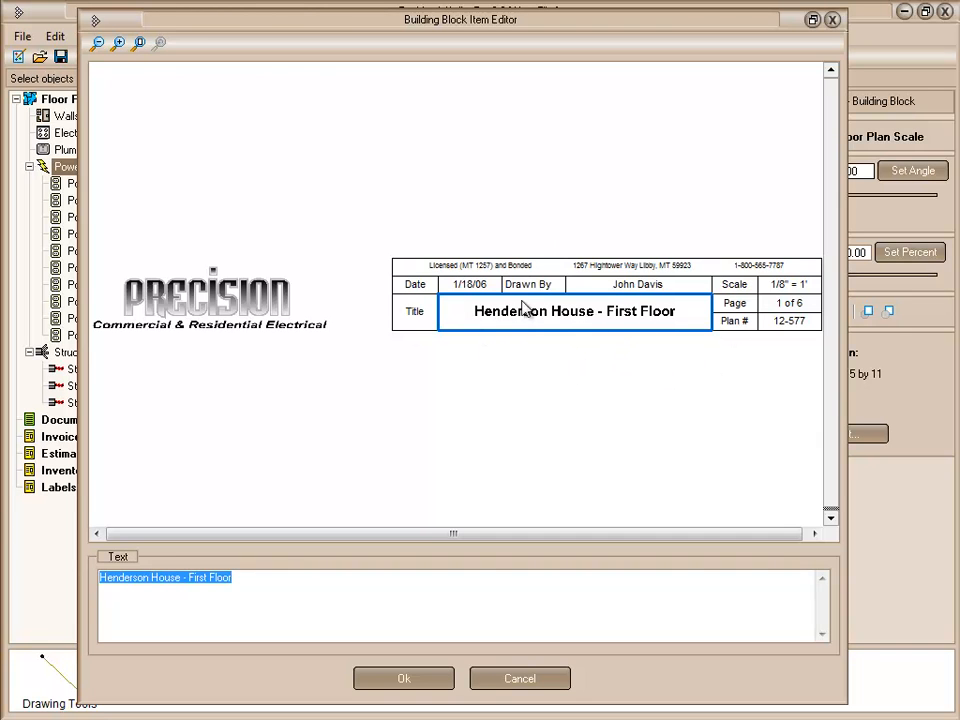
left_click(435, 681)
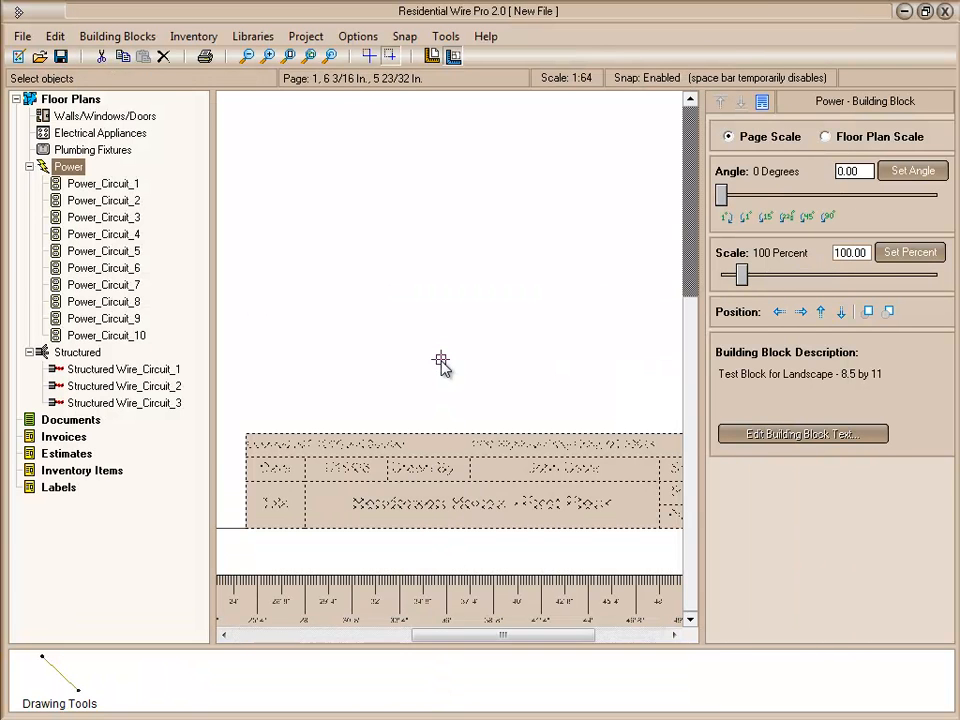
left_click(441, 363)
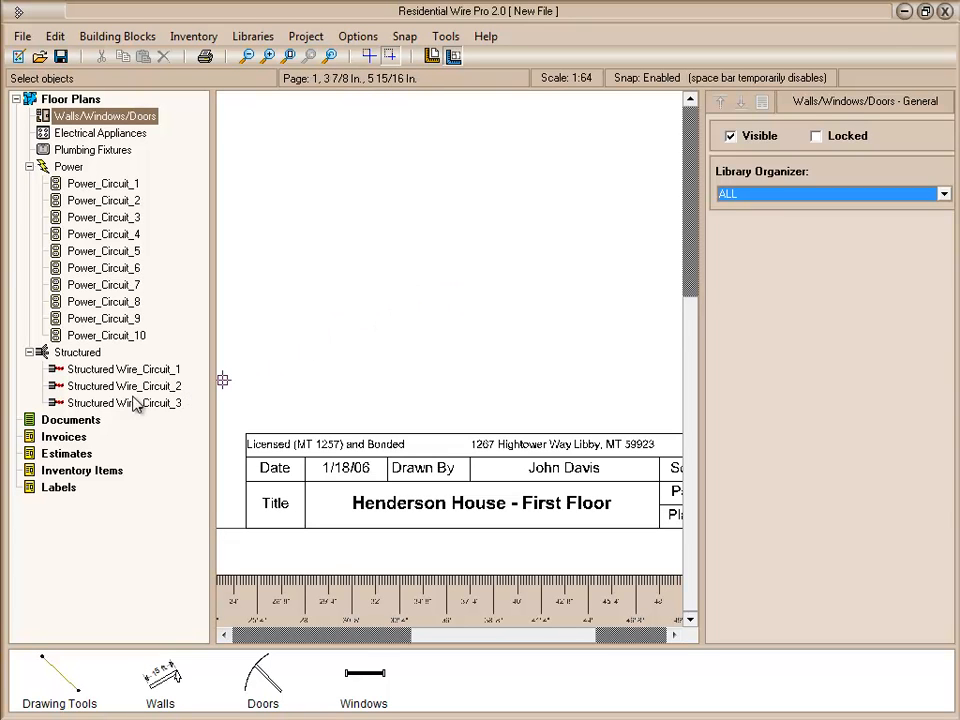
Look through the Documents, Invoices and Estimates pages and return to the Documents page.
left_click(73, 424)
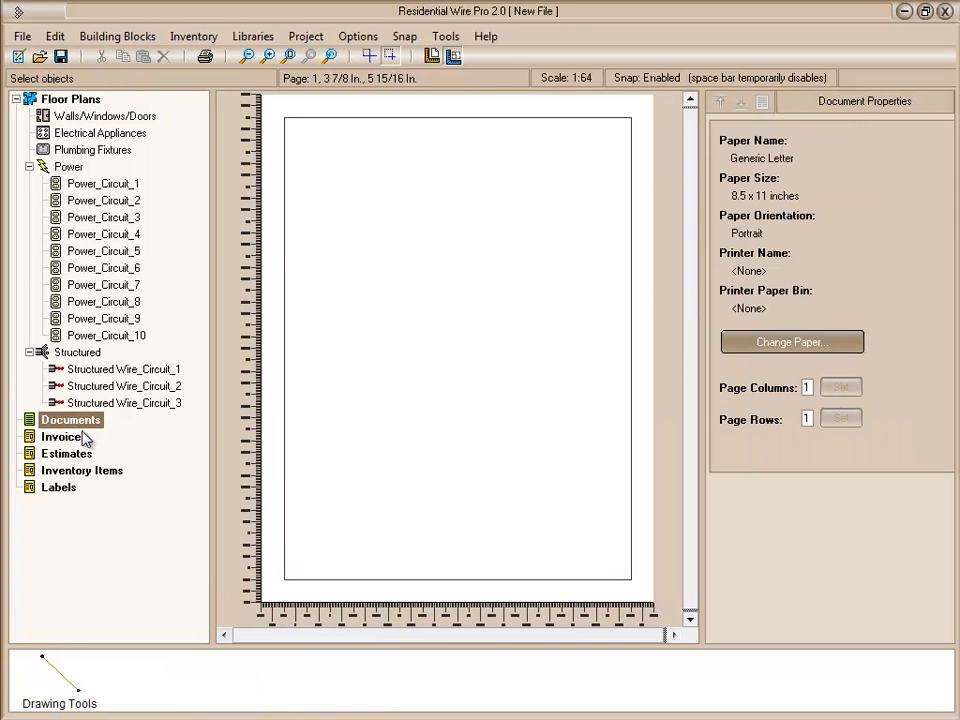
left_click(60, 437)
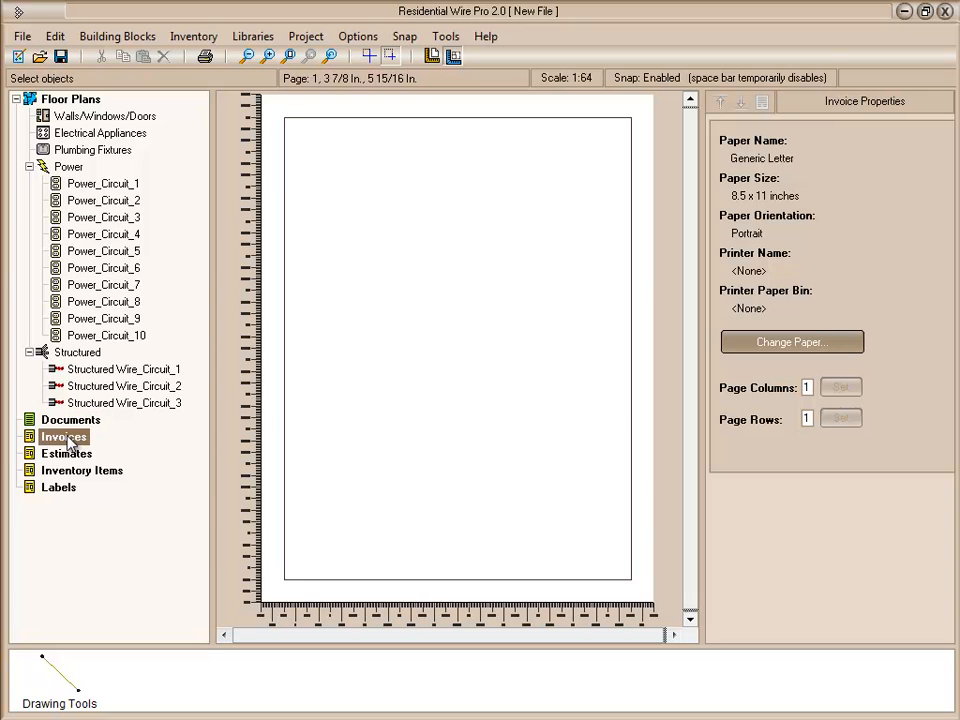
left_click(83, 458)
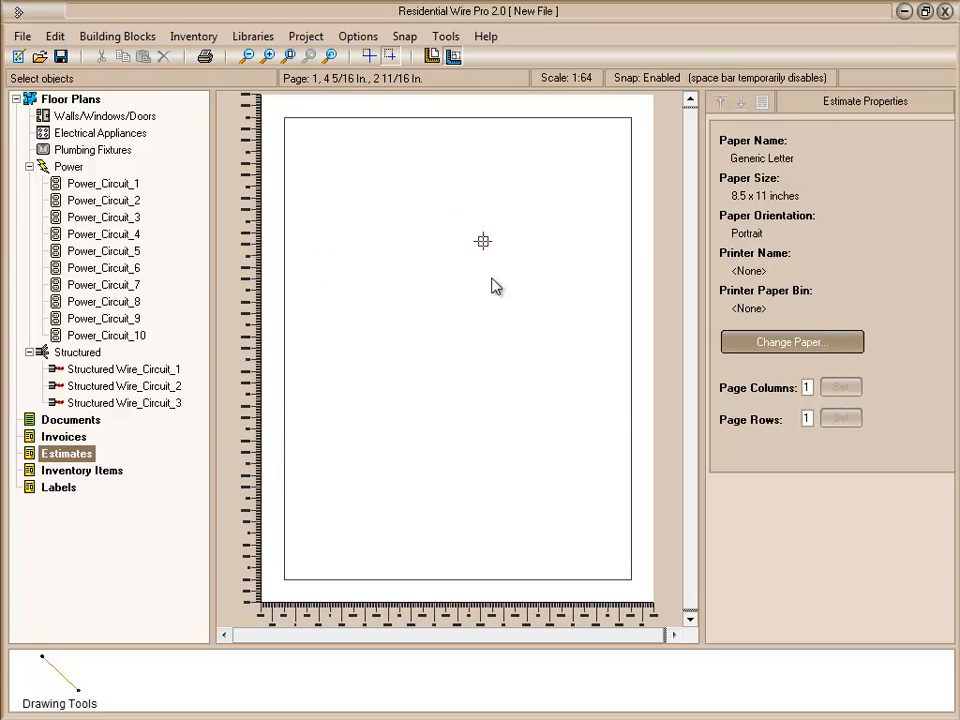
left_click(72, 100)
left_click(72, 421)
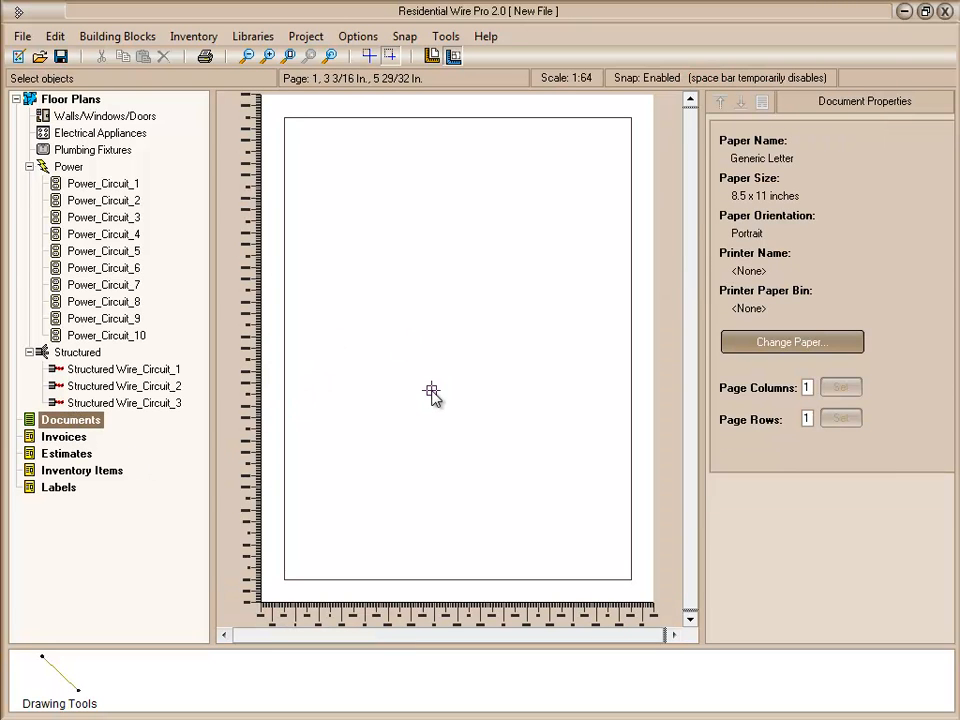
Open the Building Block Designer with a new blank file.
left_click(101, 40)
left_click(107, 59)
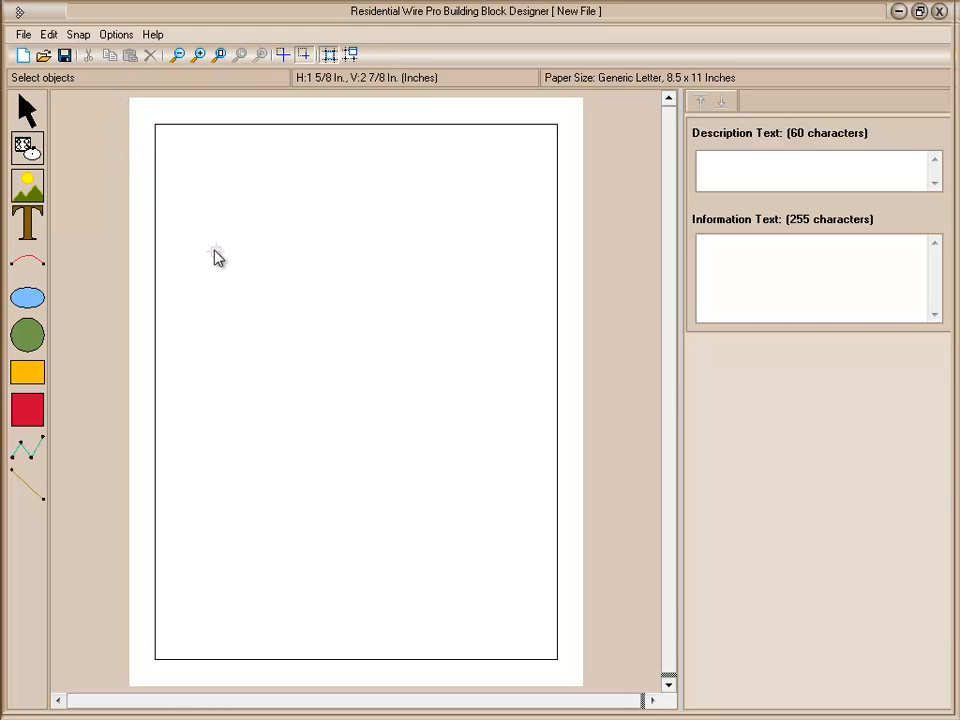
left_click(271, 226)
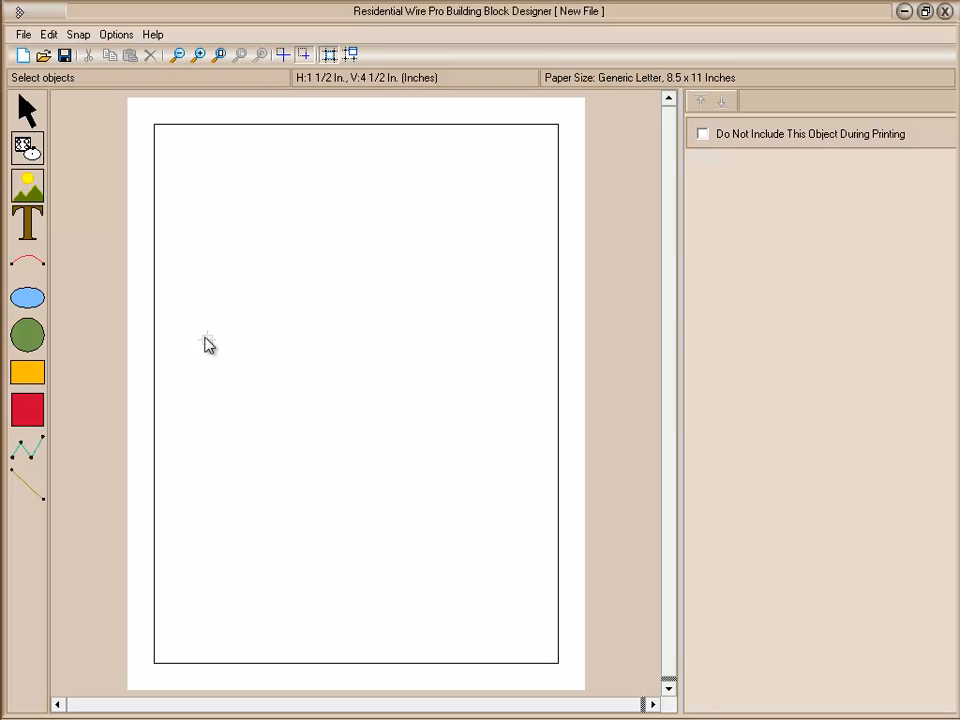
left_click(27, 222)
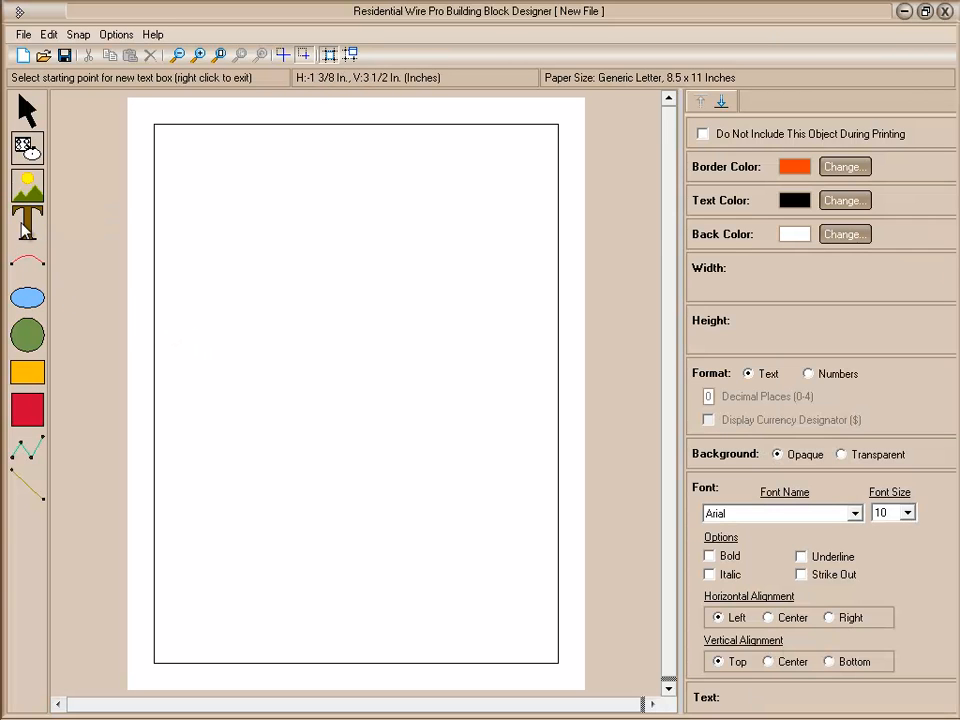
left_click(166, 272)
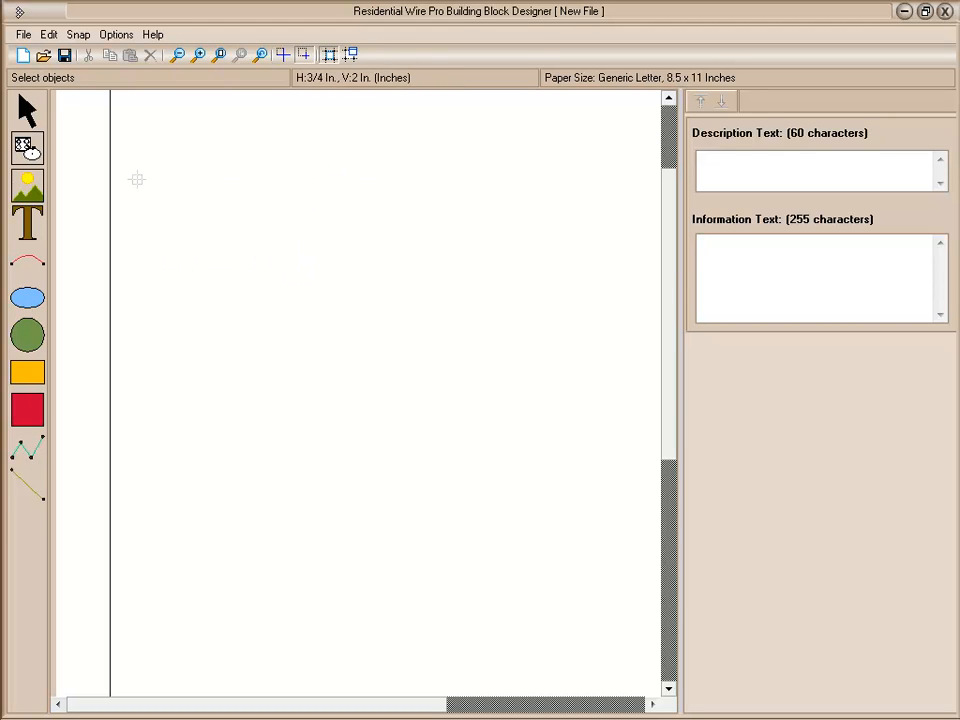
scroll(313, 273, "up", 4)
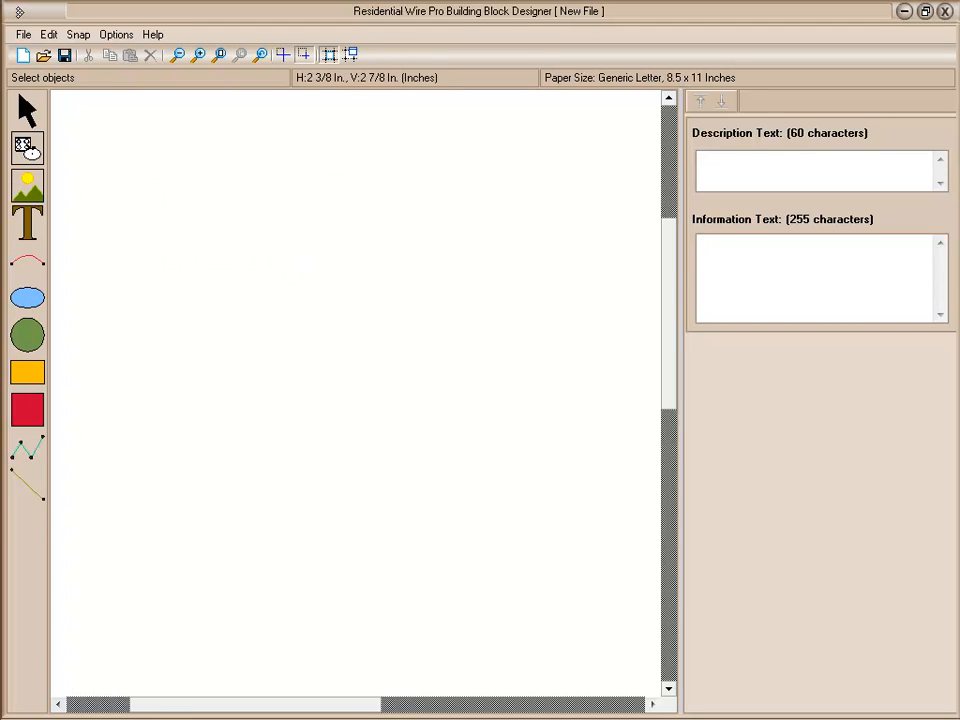
scroll(313, 270, "down", 5)
middle_click_drag(416, 326, 365, 203)
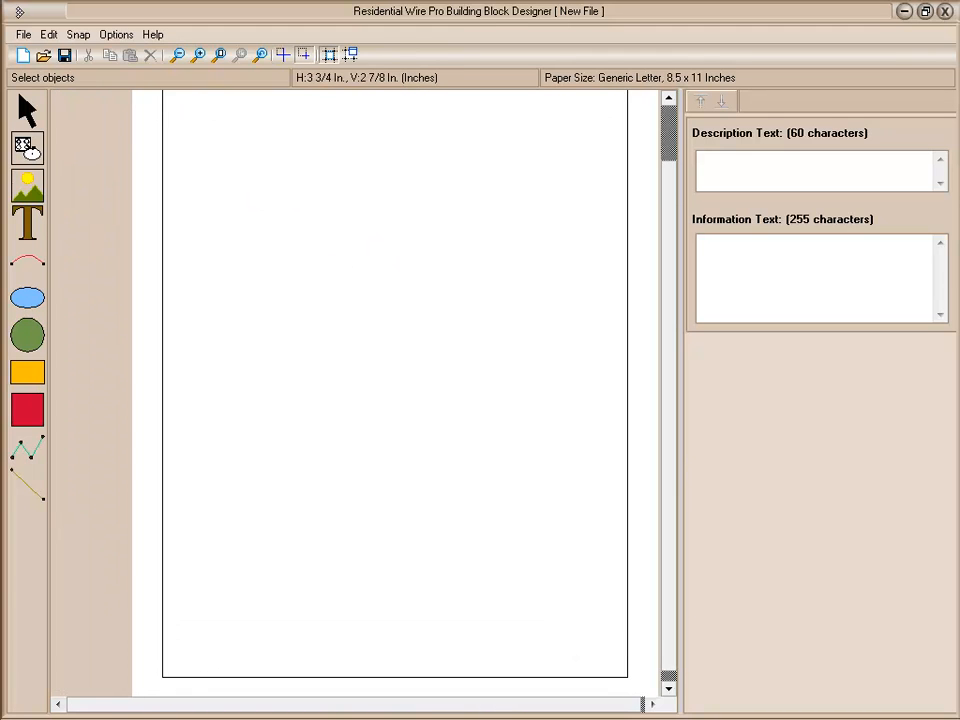
Check the designer's snap spacing and accept it at 1/8 in.
scroll(341, 297, "up", 1)
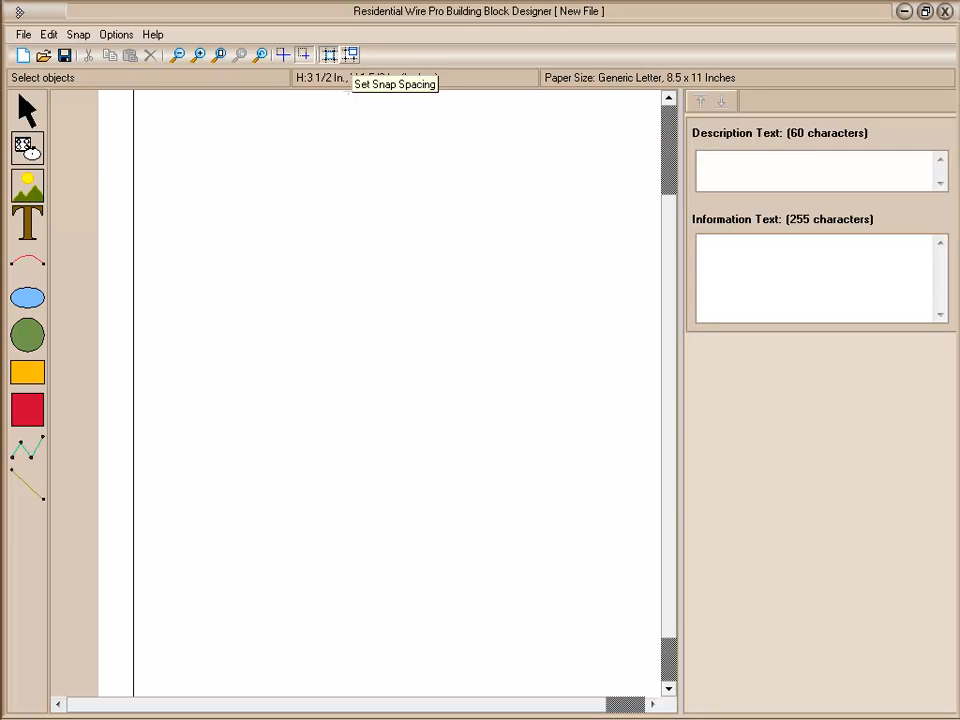
left_click(352, 56)
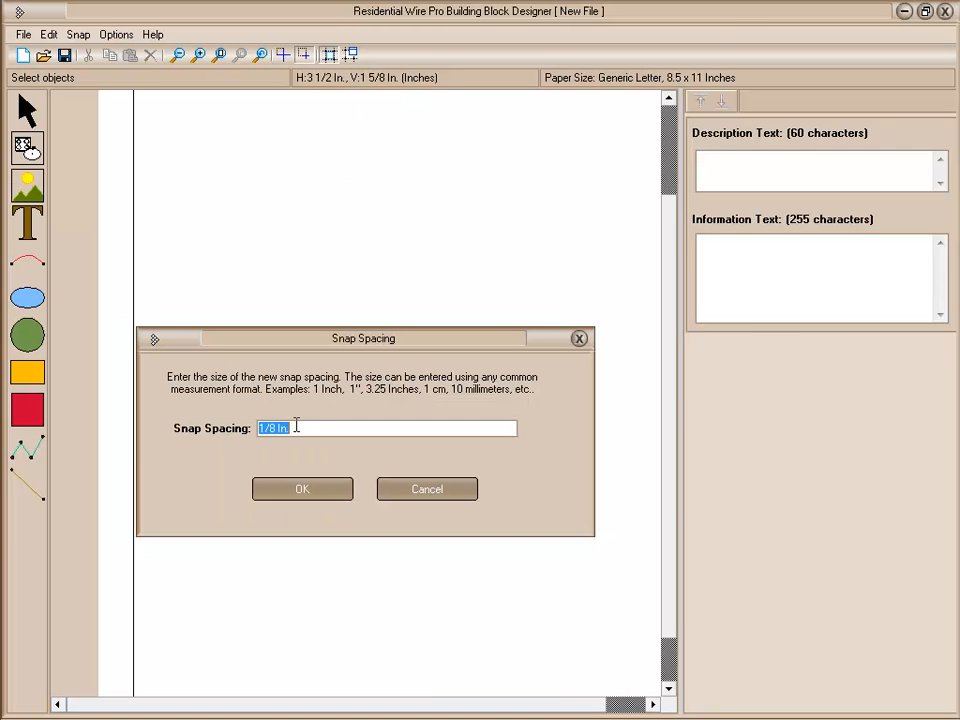
left_click(313, 490)
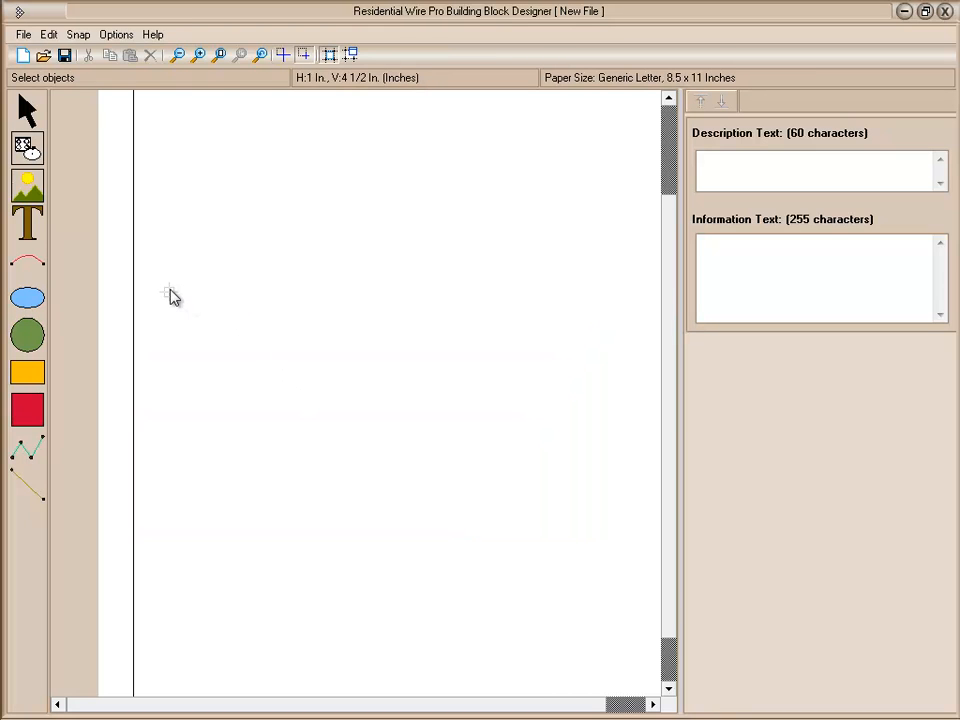
Draw a text box about 7 in. wide and 3/8 in. high across the page between the margin lines.
middle_click_drag(398, 274, 514, 332)
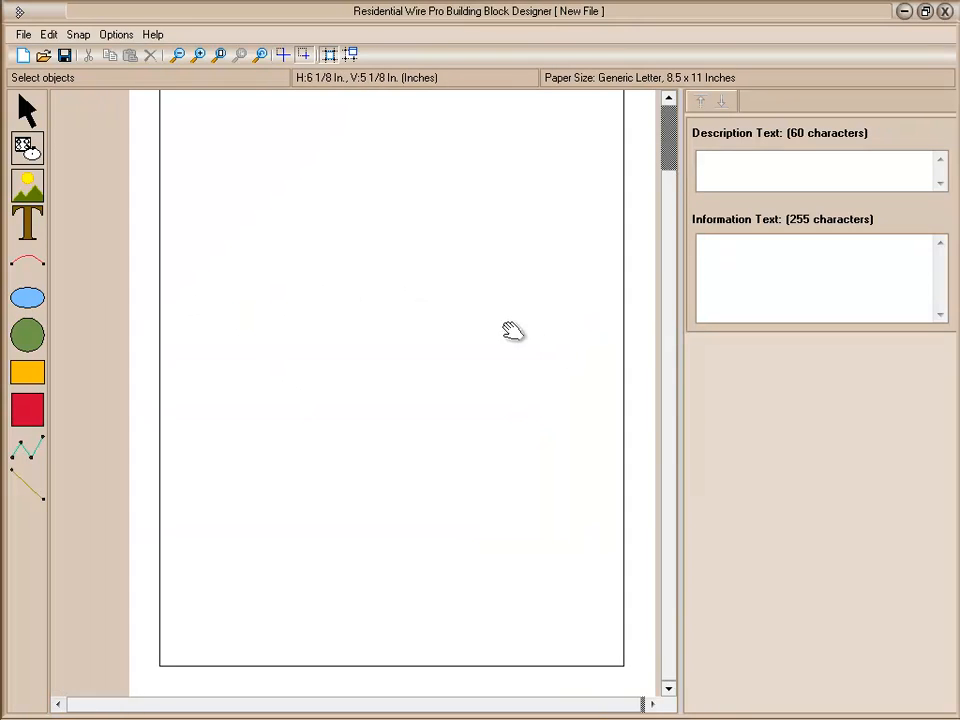
left_click(33, 226)
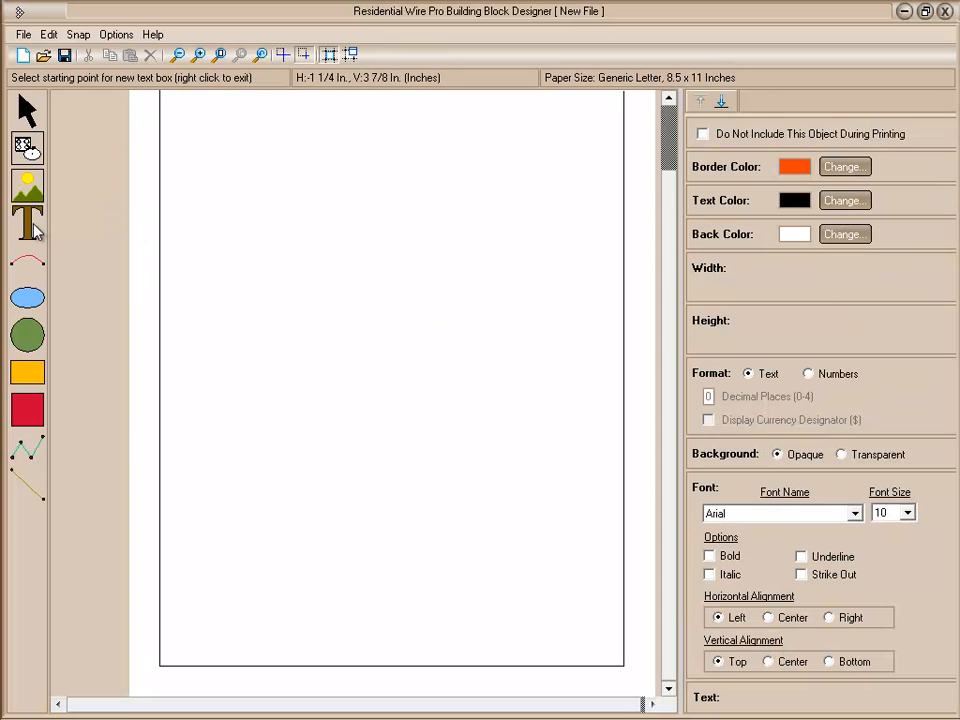
left_click(175, 264)
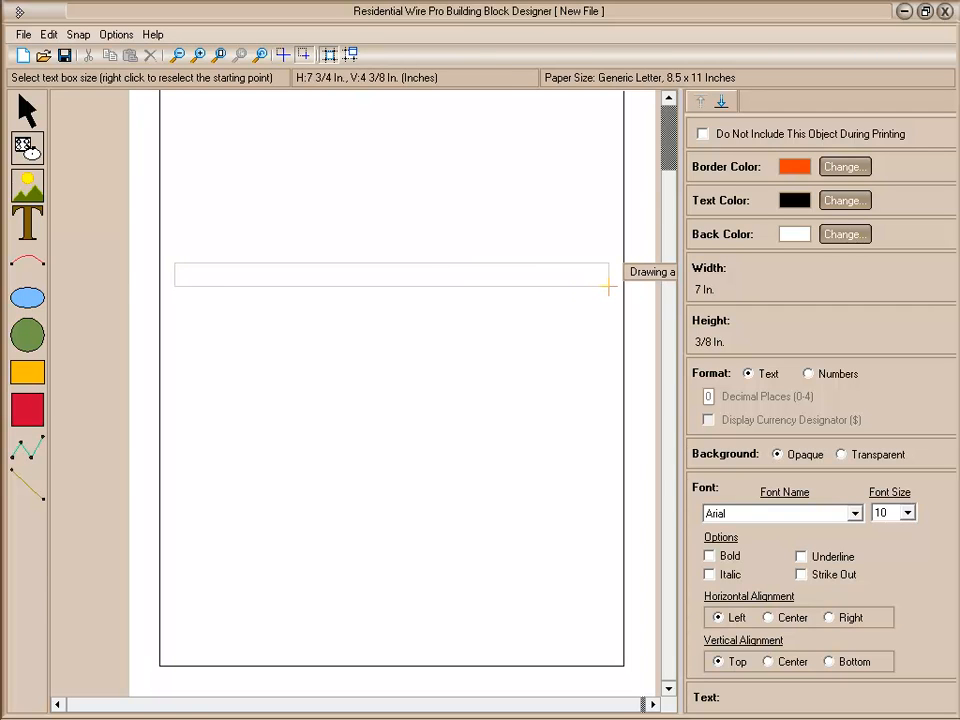
left_click(608, 287)
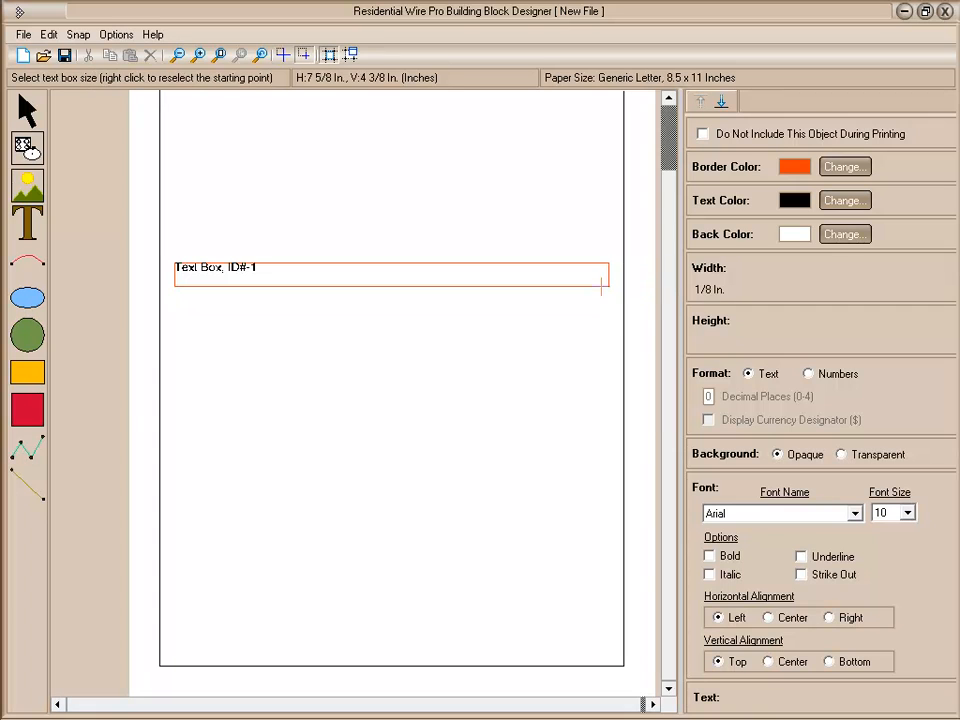
right_click(507, 317)
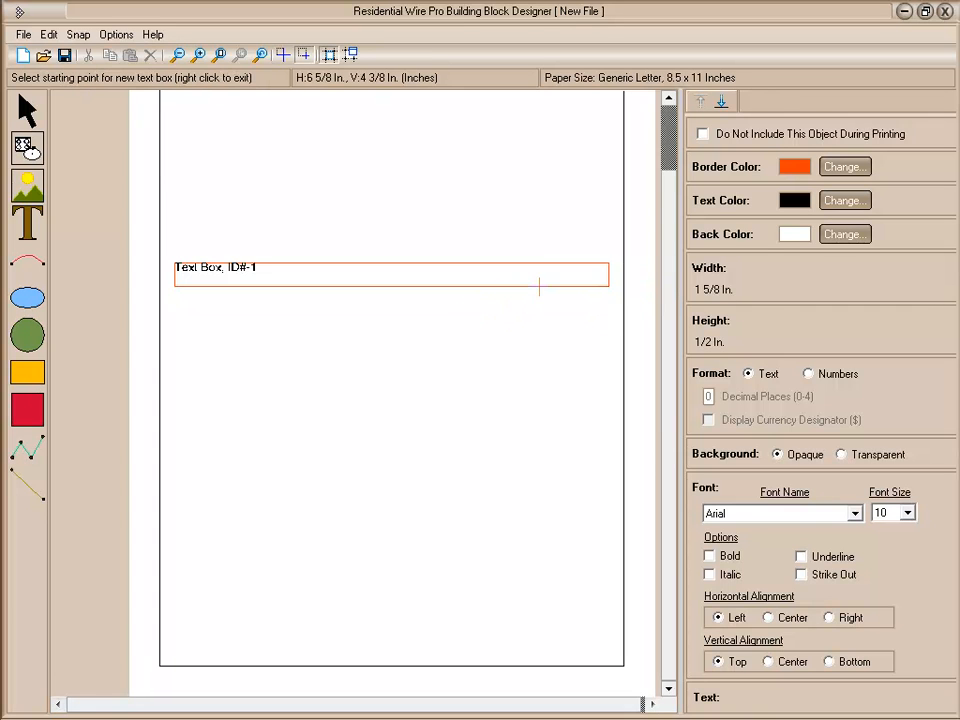
right_click(539, 287)
Replace the new text box's text with "Materials Description" and apply the change.
left_click(538, 286)
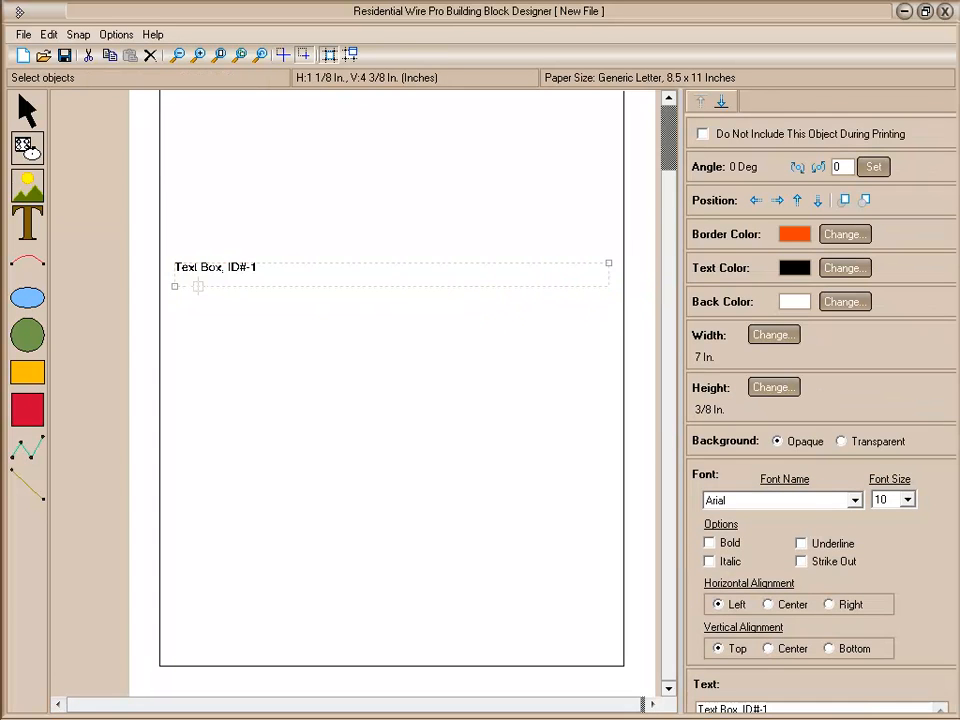
left_click_drag(174, 287, 174, 286)
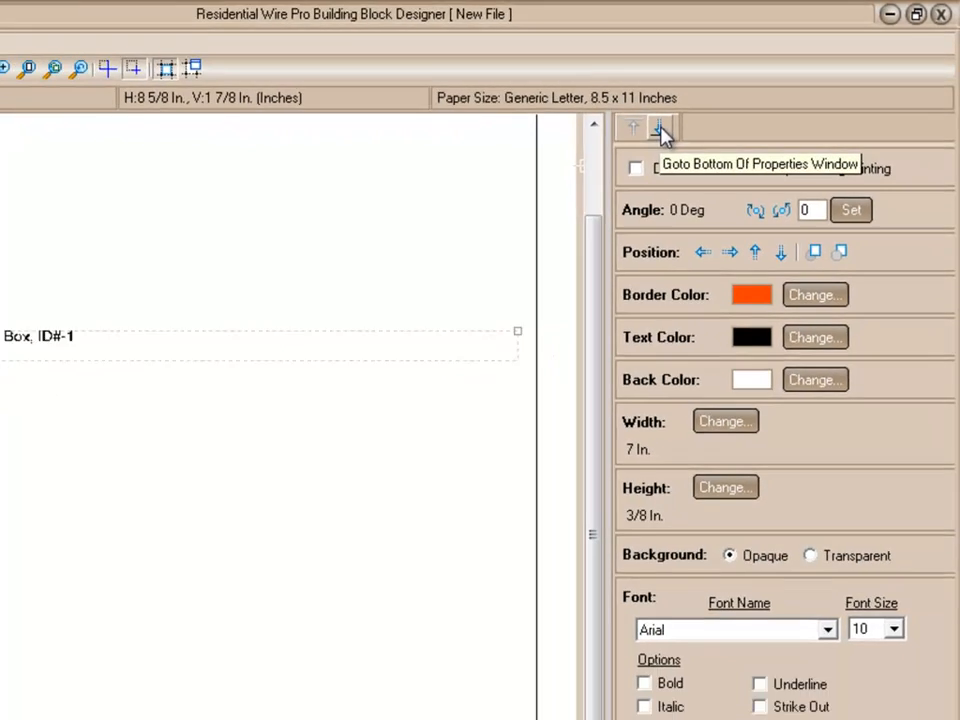
left_click(611, 148)
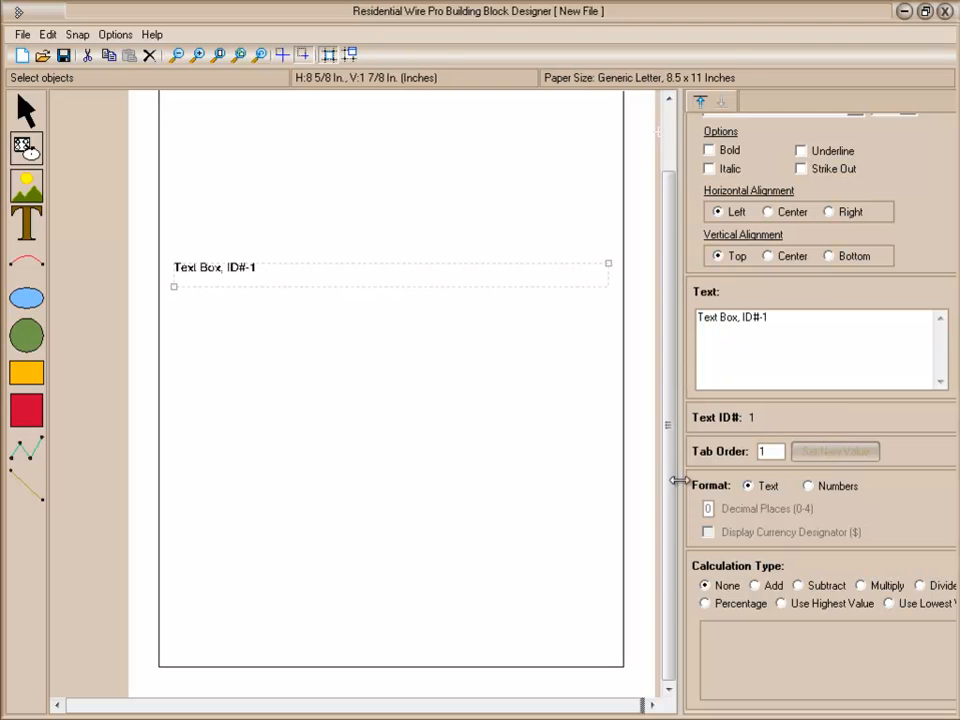
left_click_drag(671, 463, 660, 474)
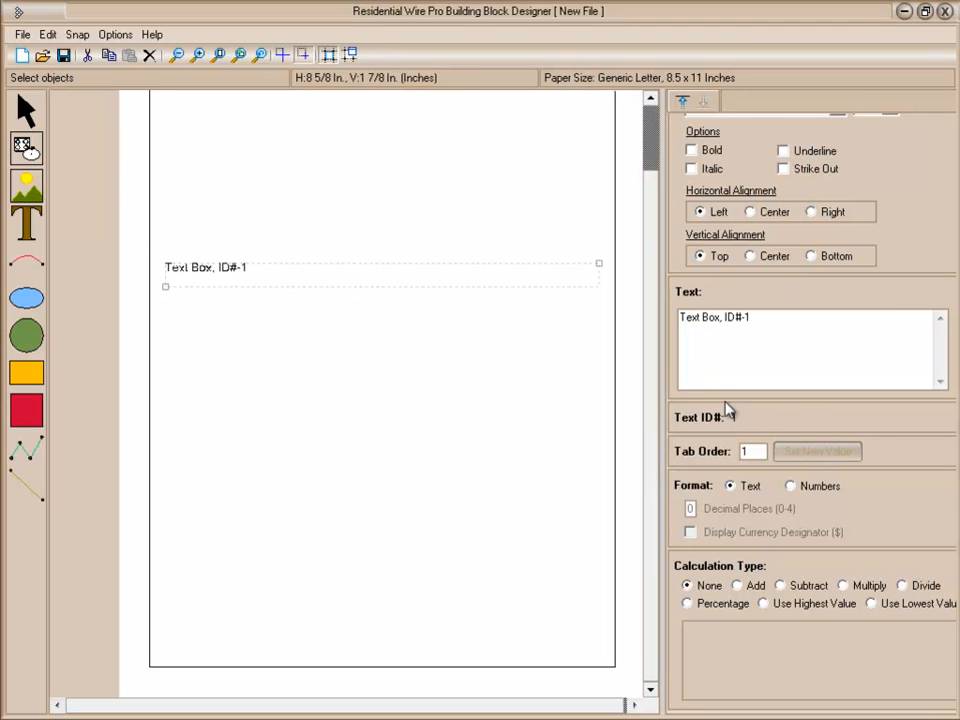
left_click_drag(766, 318, 649, 321)
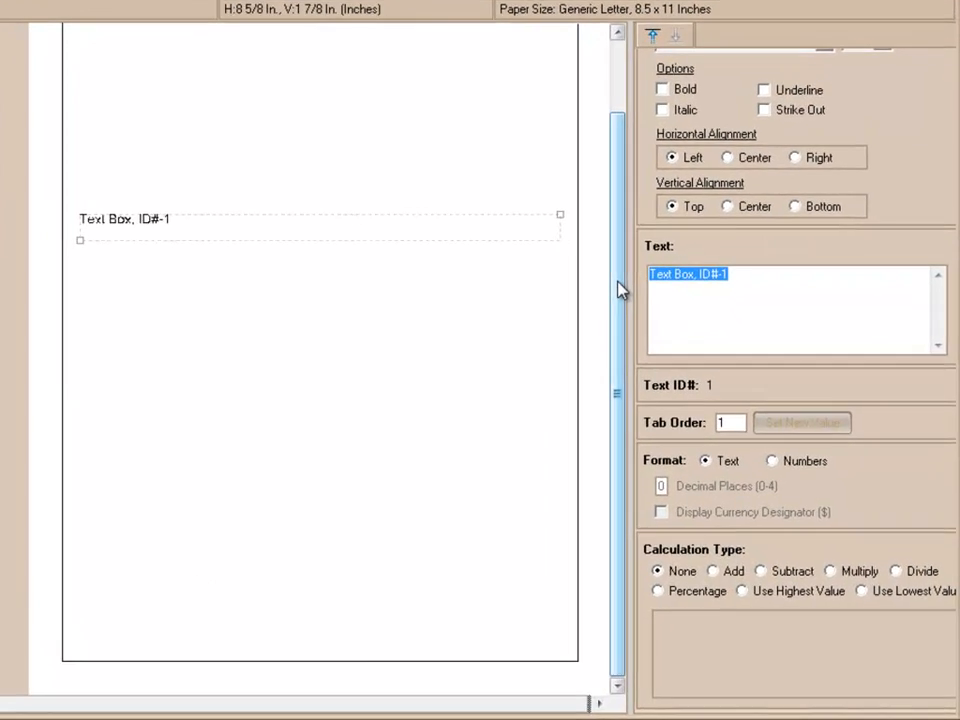
type("M")
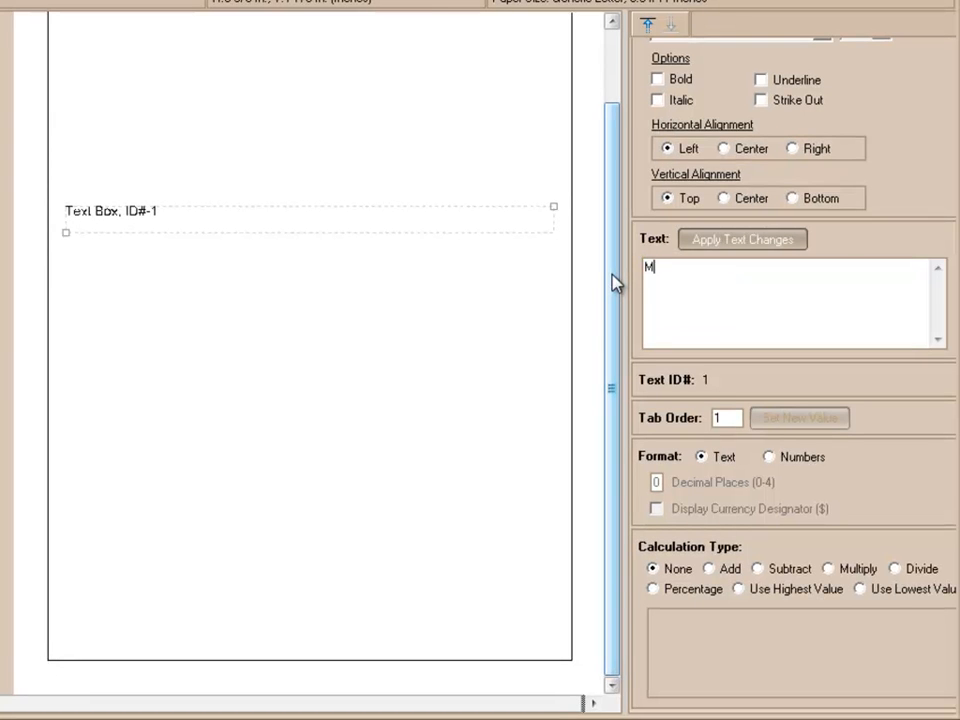
type("aterials ")
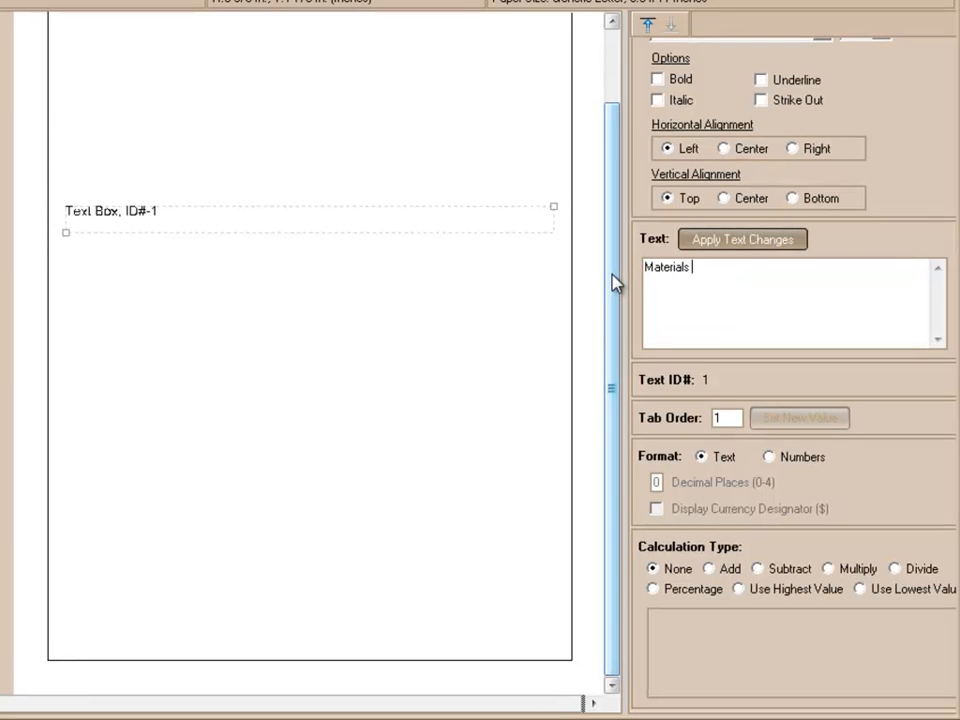
type("Description")
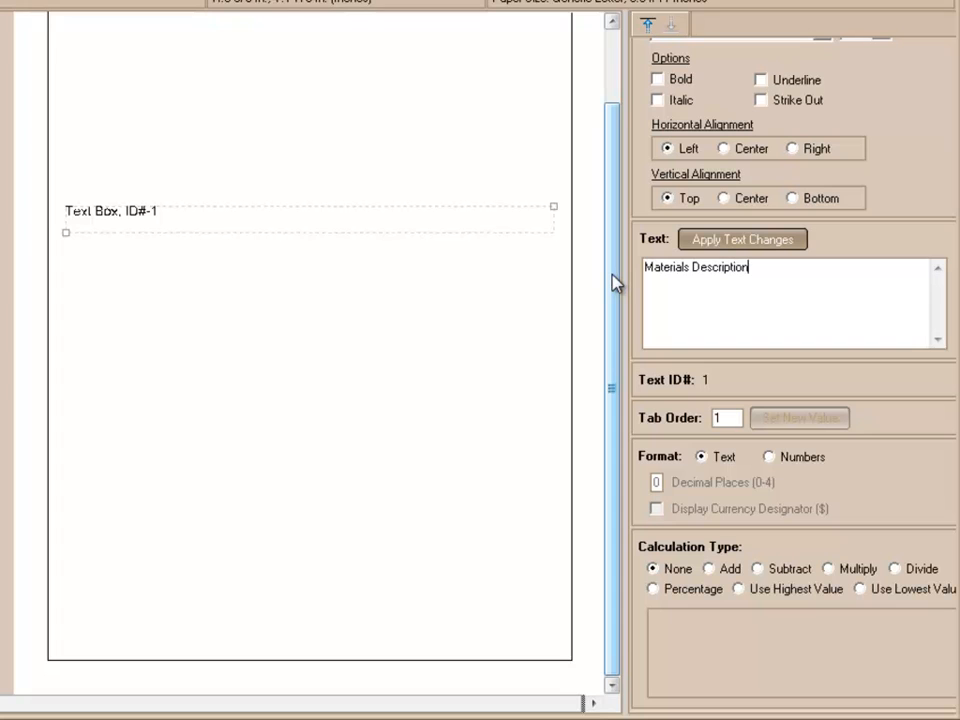
left_click(740, 242)
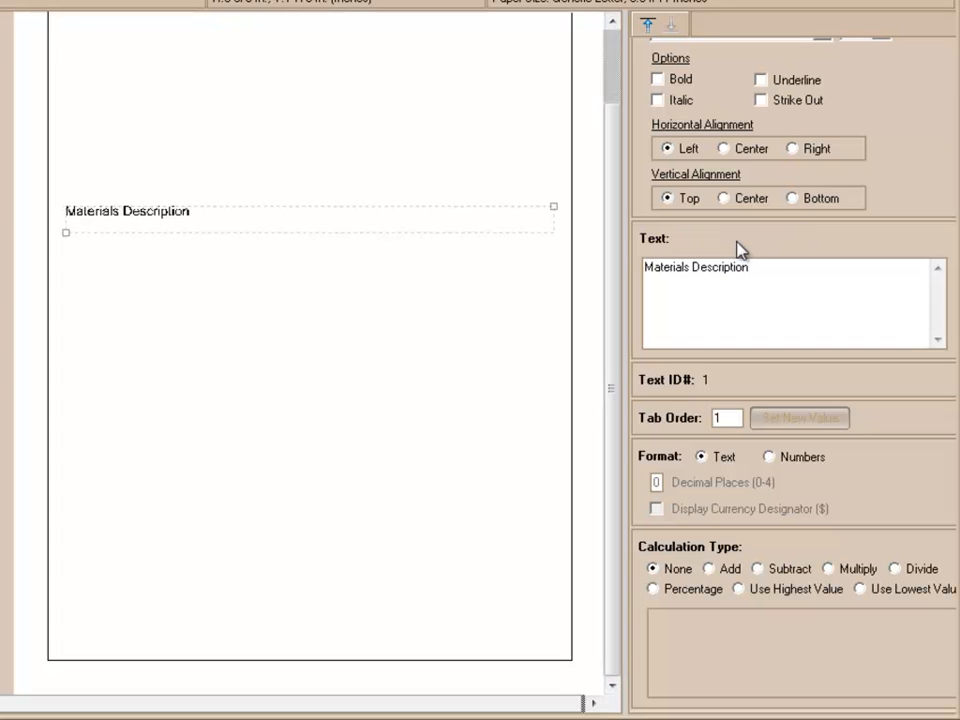
Center the text horizontally and vertically in its box and narrow the box to 4 in. from its right end.
left_click(726, 149)
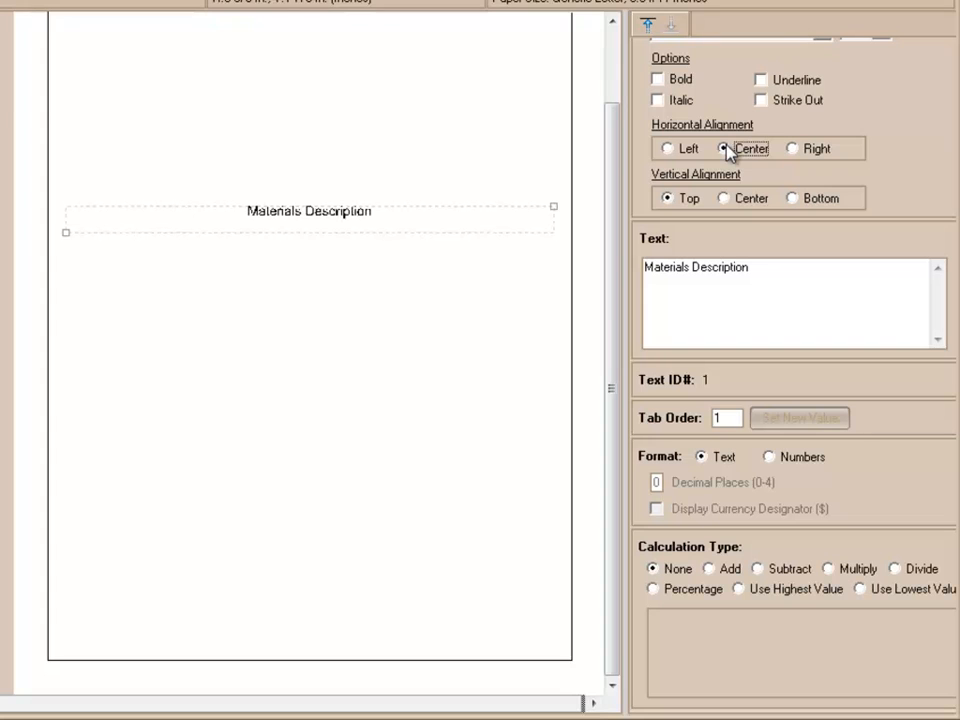
left_click(725, 199)
left_click_drag(555, 214, 450, 218)
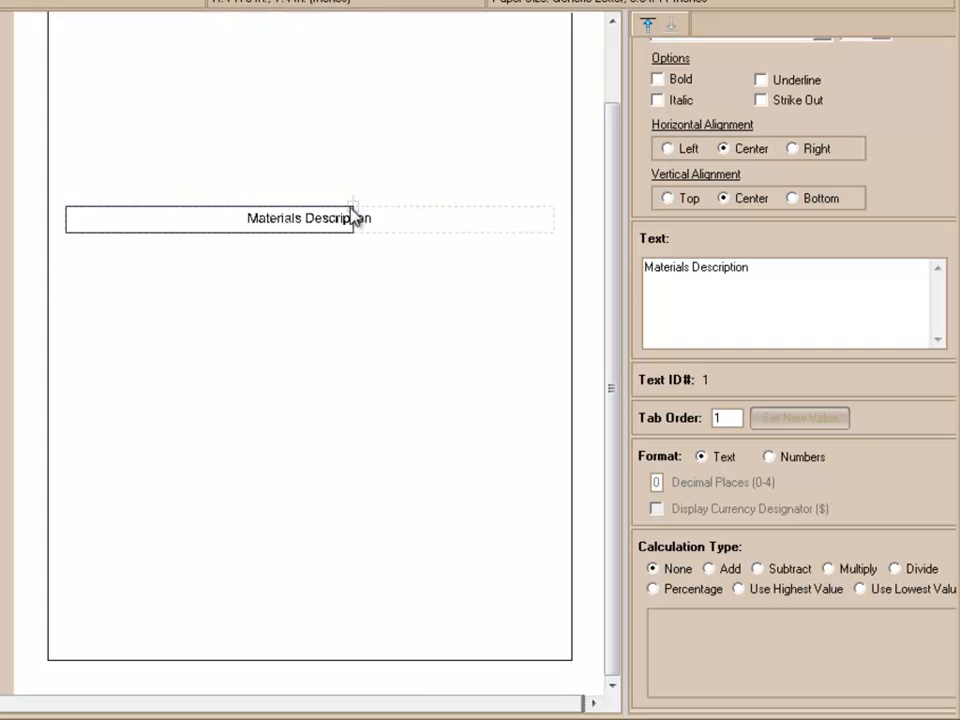
left_click_drag(353, 216, 345, 215)
left_click(371, 243)
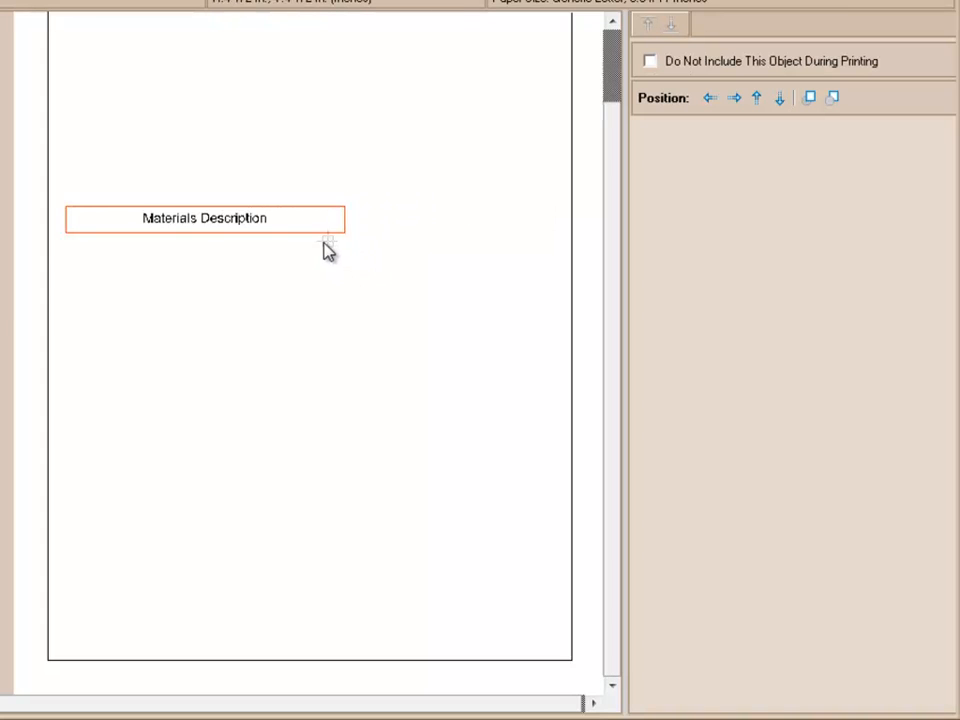
Set the border color of the "Materials Description" box to black.
left_click(324, 232)
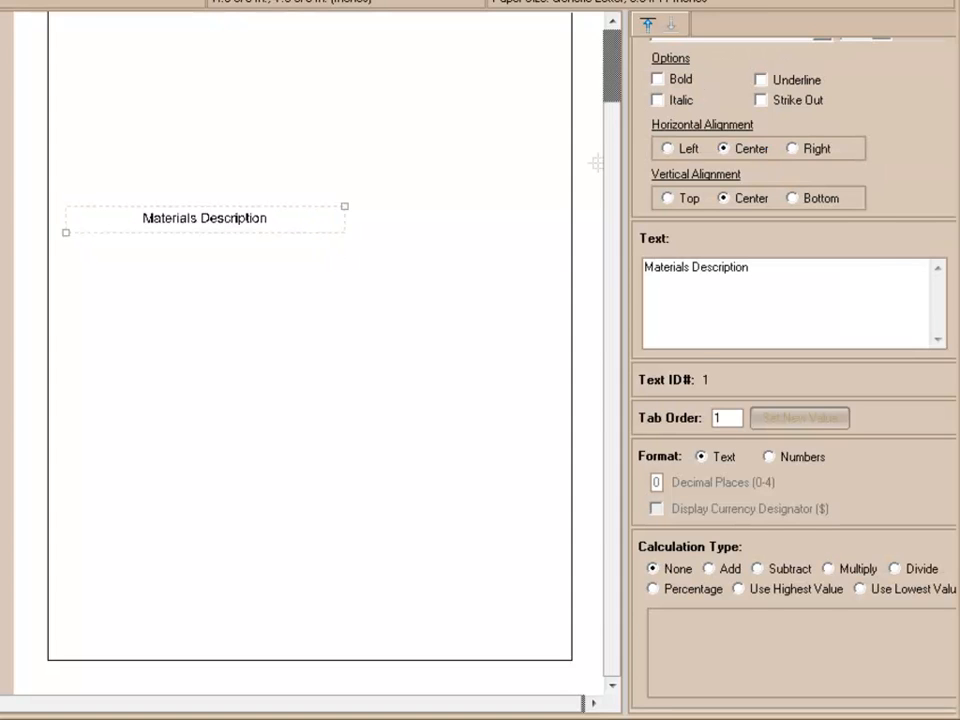
scroll(790, 360, "up", 5)
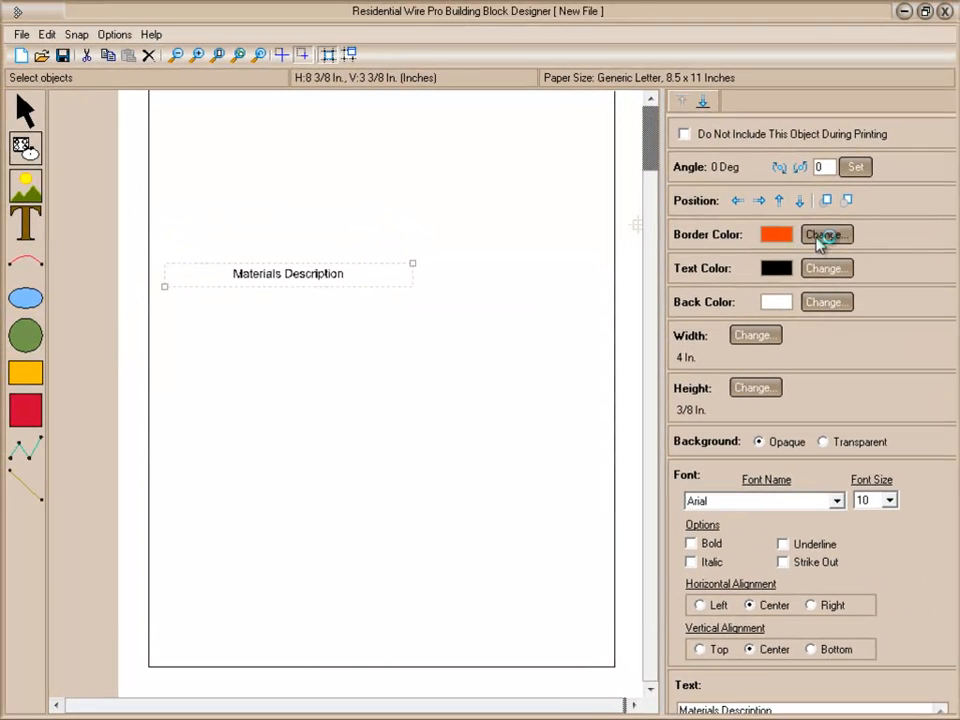
left_click(818, 237)
left_click(90, 535)
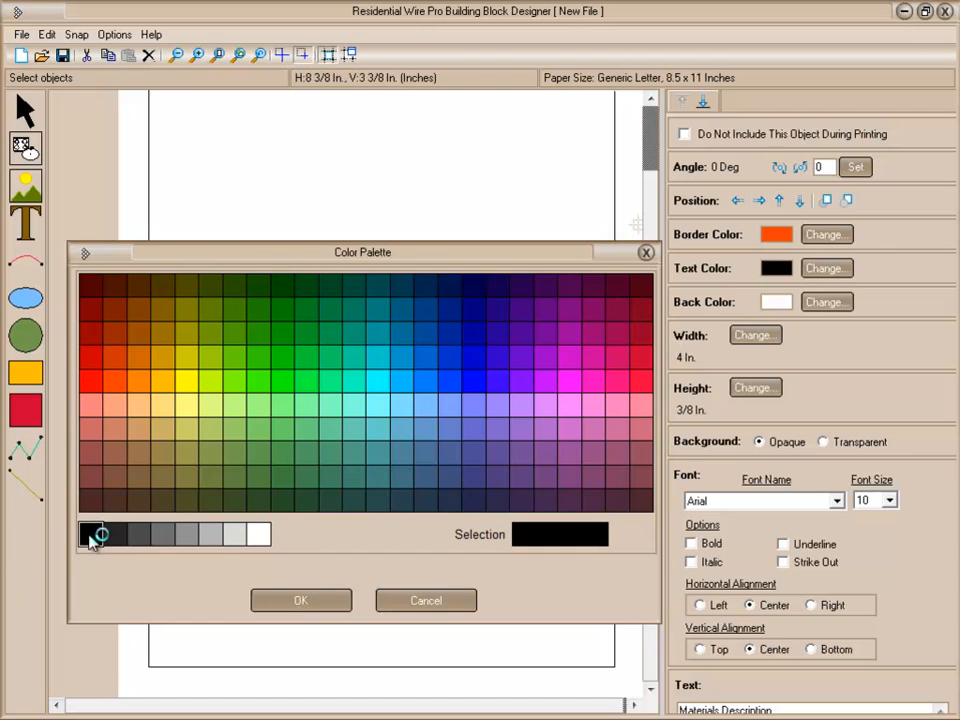
left_click(300, 603)
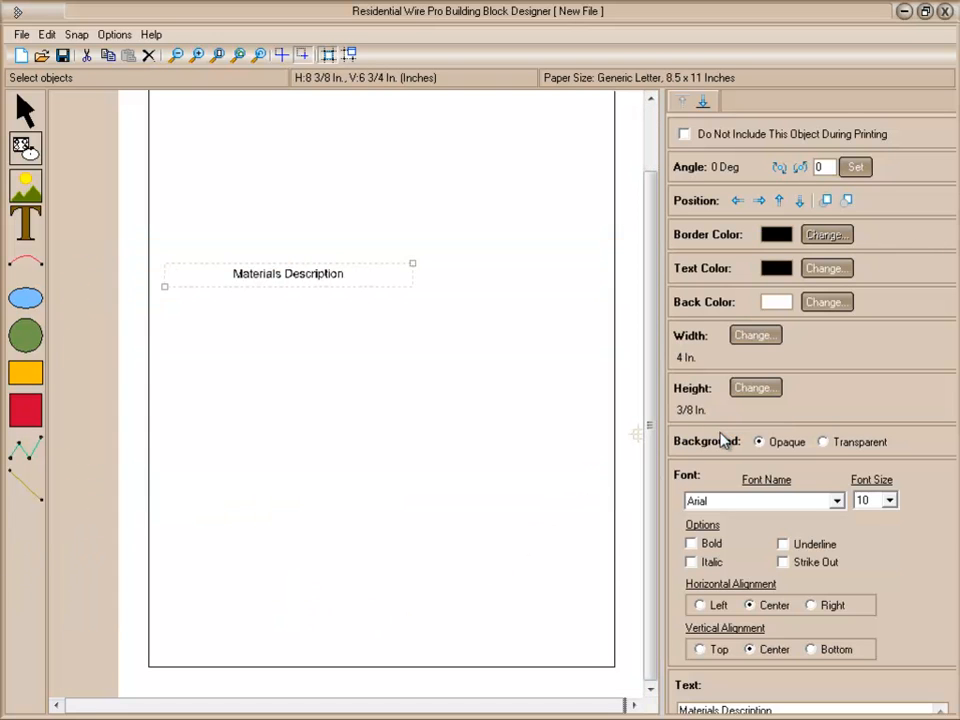
Set the back color of the "Materials Description" box to the lightest gray and deselect the box.
left_click(816, 305)
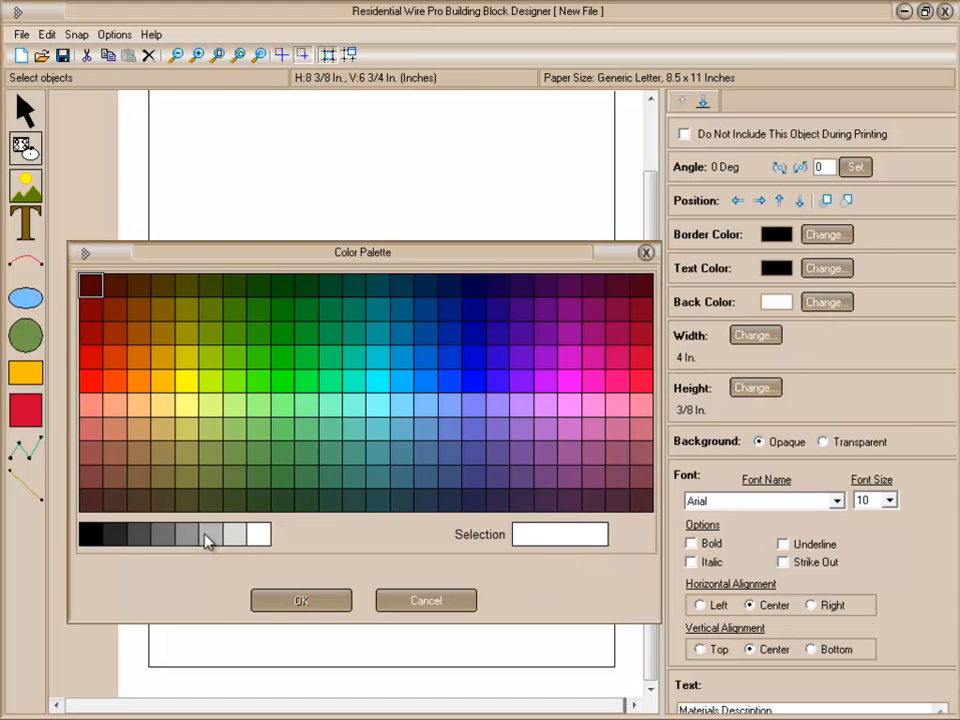
left_click(230, 536)
left_click(297, 600)
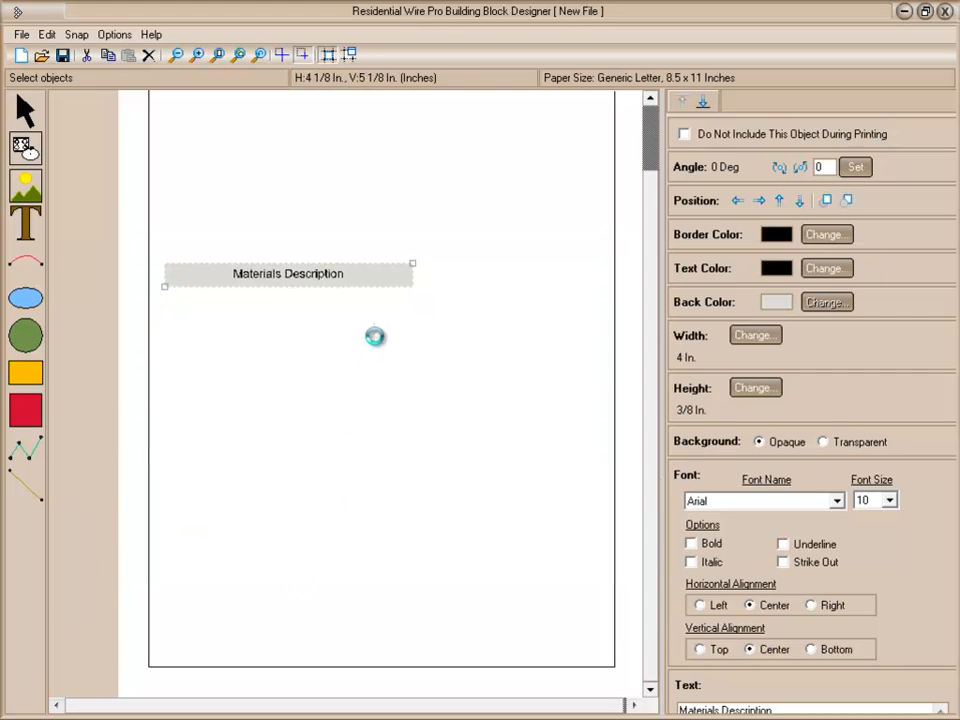
left_click(373, 332)
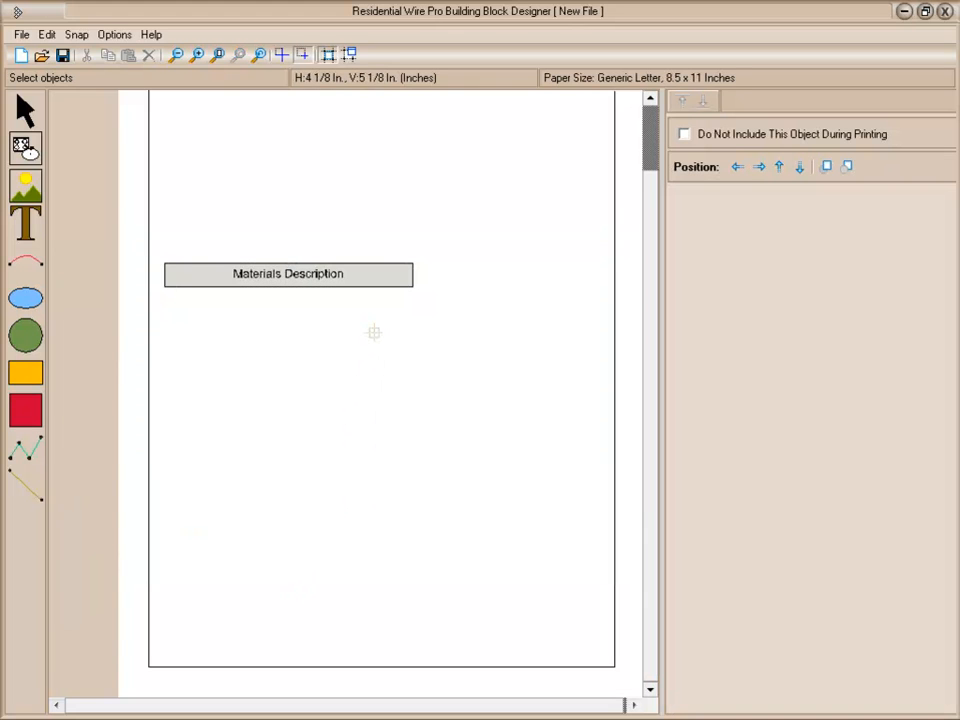
Copy the "Materials Description" box and paste a duplicate of it.
left_click(373, 264)
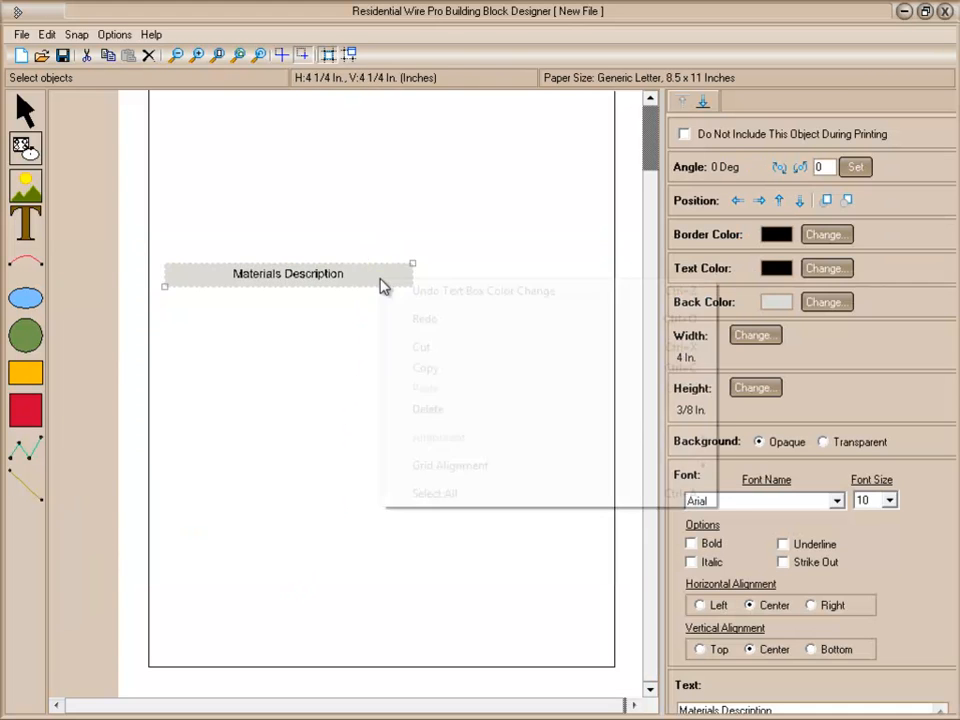
right_click(380, 274)
left_click(430, 367)
left_click(390, 342)
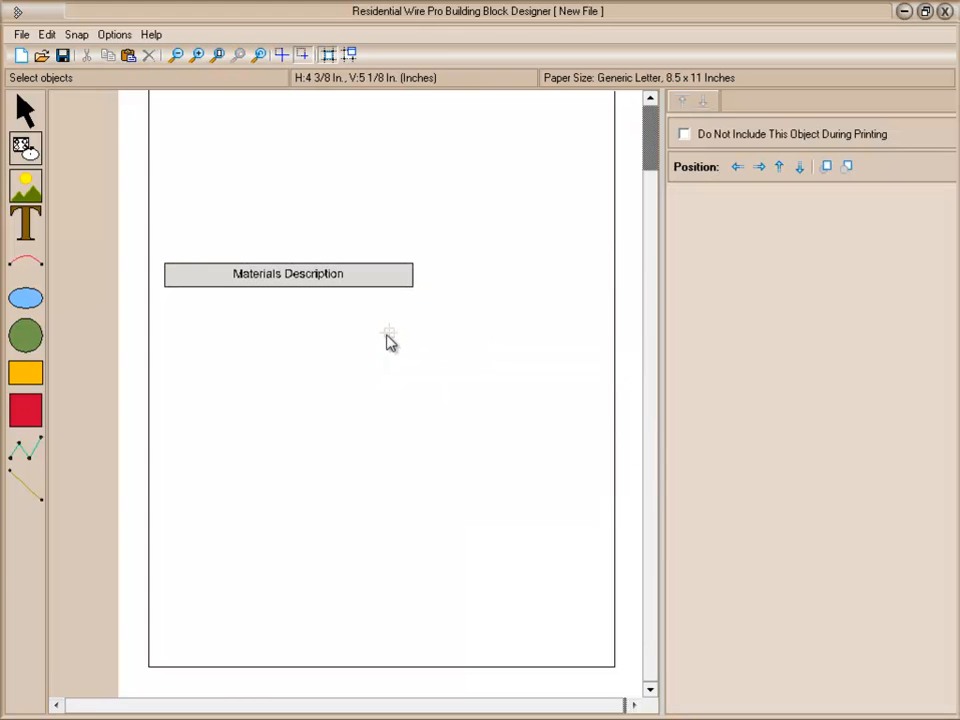
right_click(387, 337)
left_click(437, 446)
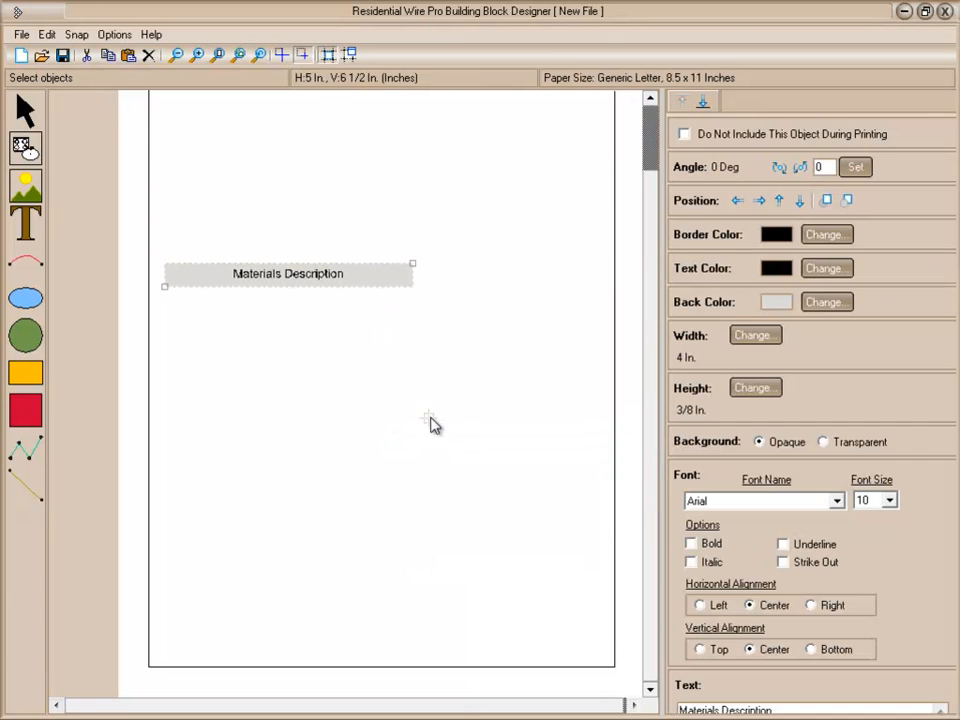
Place the duplicate box directly against the right end of the original and narrow it to 1 1/4 in.
left_click_drag(358, 283, 559, 285)
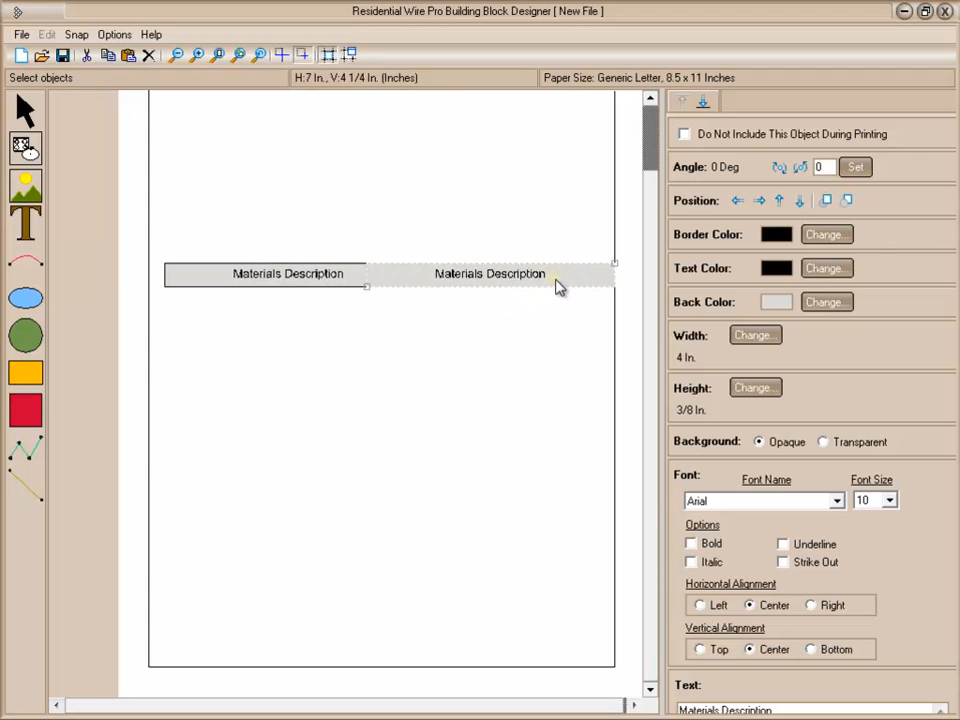
mouse_move(443, 285)
left_mouse_down()
mouse_move(469, 285)
mouse_move(420, 289)
mouse_move(462, 287)
mouse_move(447, 287)
left_mouse_up()
left_click_drag(621, 272, 478, 276)
left_click_drag(419, 276, 463, 279)
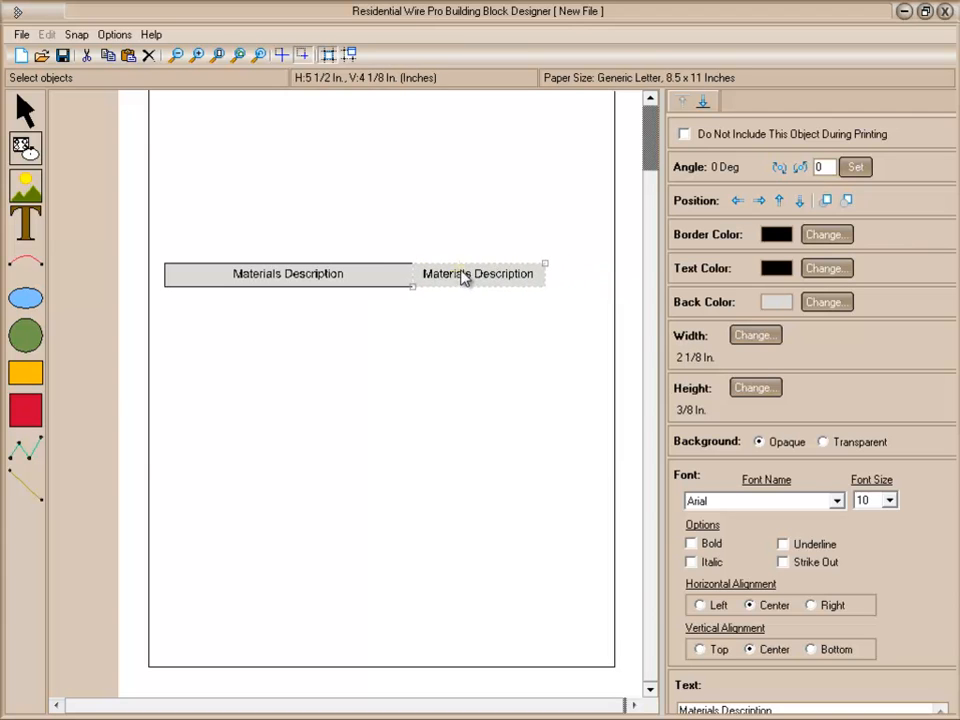
left_click_drag(549, 272, 492, 271)
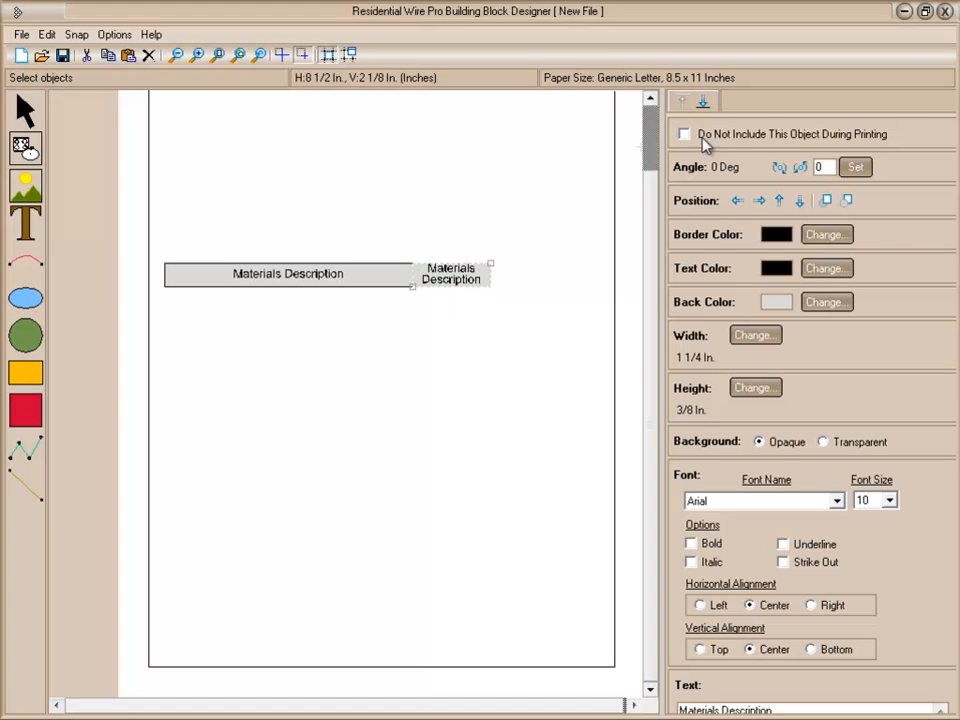
Change the narrow duplicate box's text to "Materials" and apply the change.
left_click(704, 103)
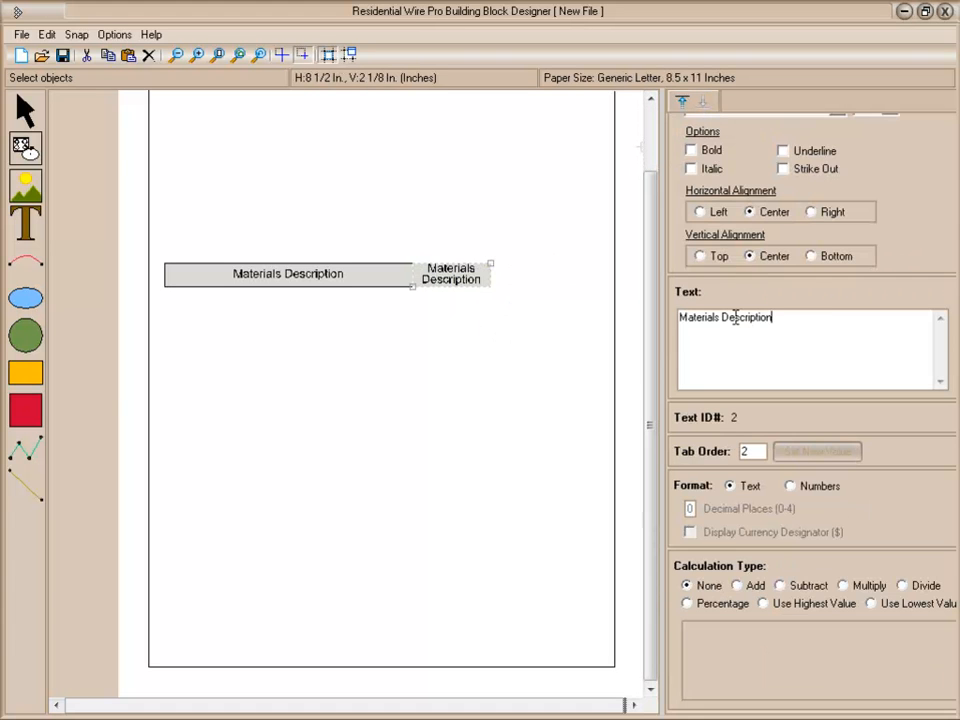
left_click_drag(800, 322, 640, 315)
type("Materials")
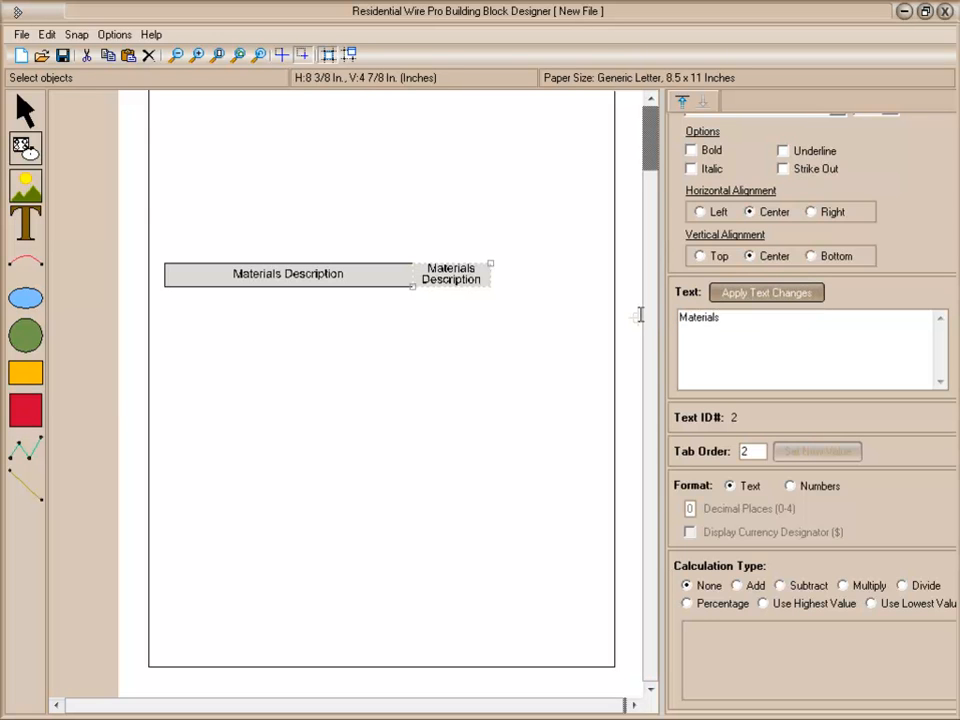
left_click(720, 293)
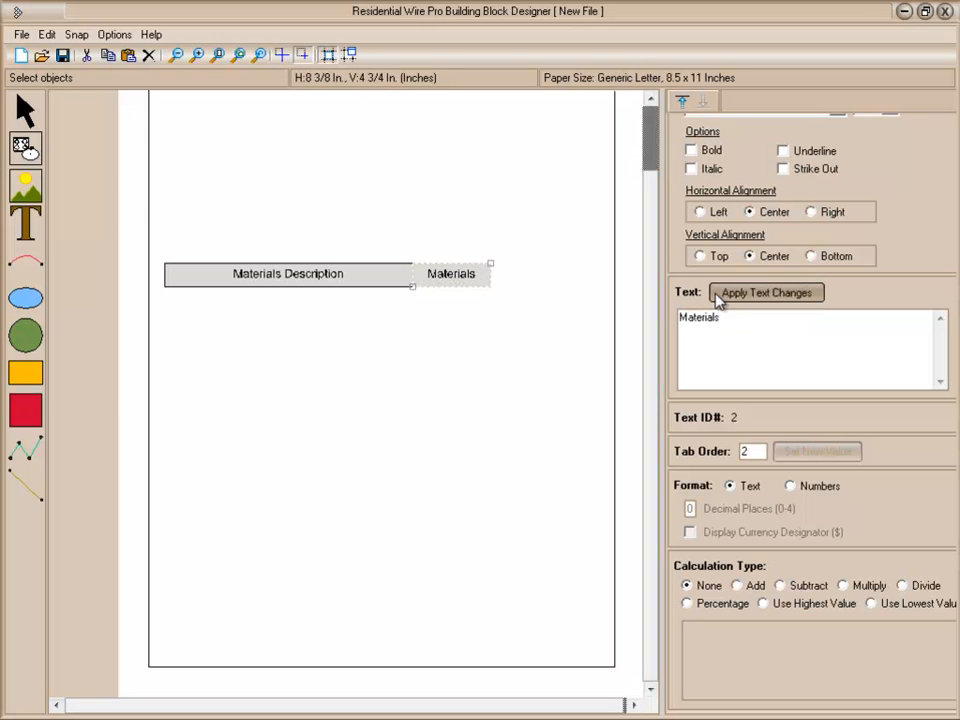
Copy the "Materials" box and paste two duplicates of it.
right_click(467, 274)
left_click(491, 368)
left_click(435, 324)
right_click(435, 326)
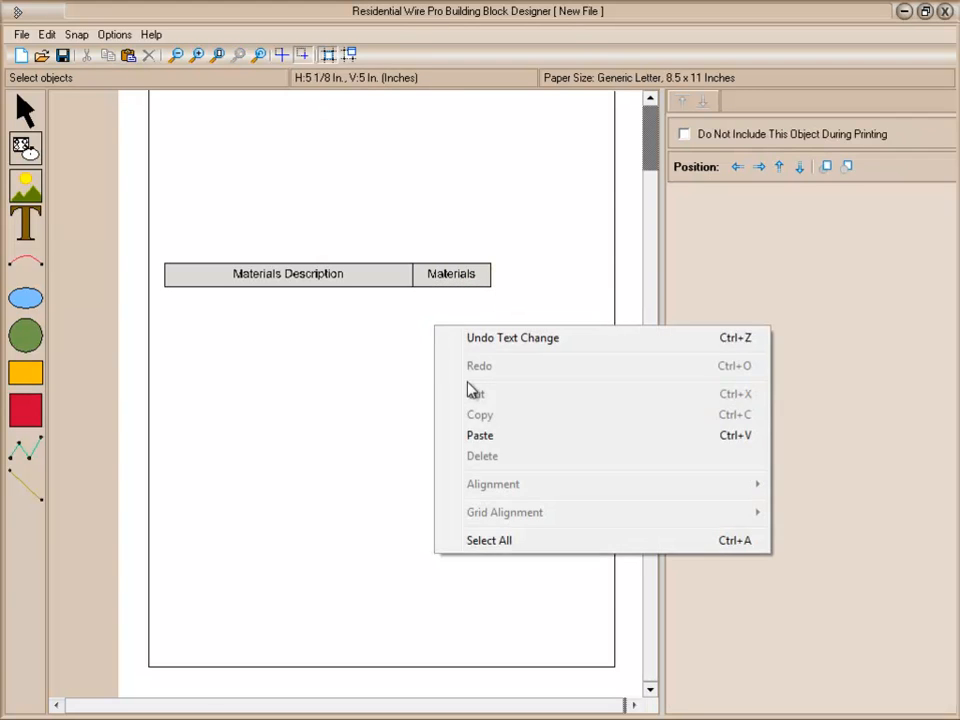
left_click(481, 435)
right_click(463, 286)
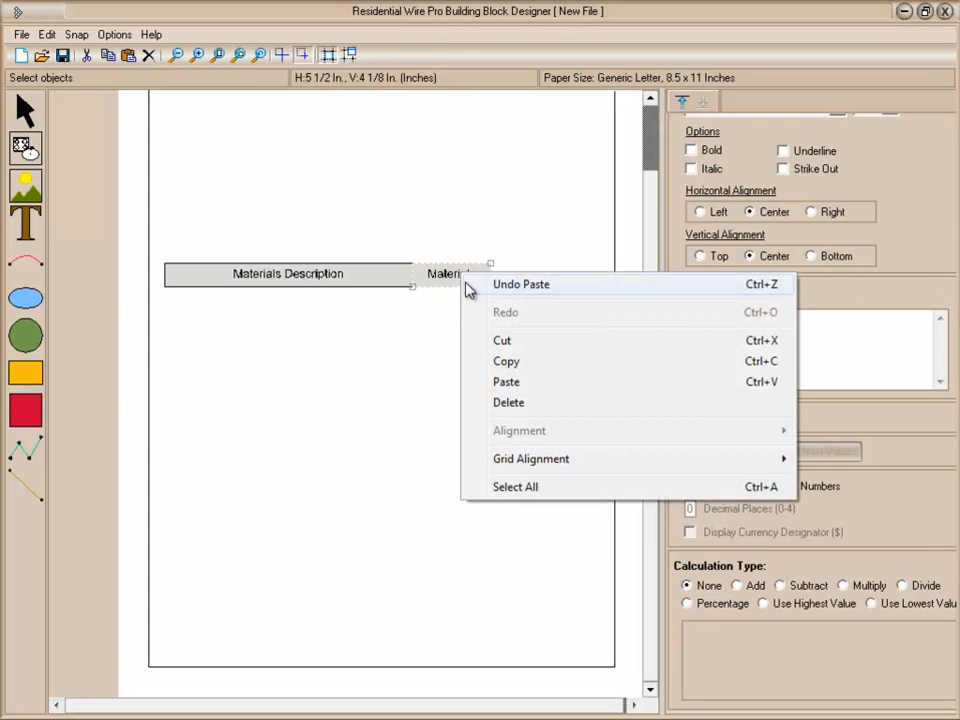
left_click(495, 382)
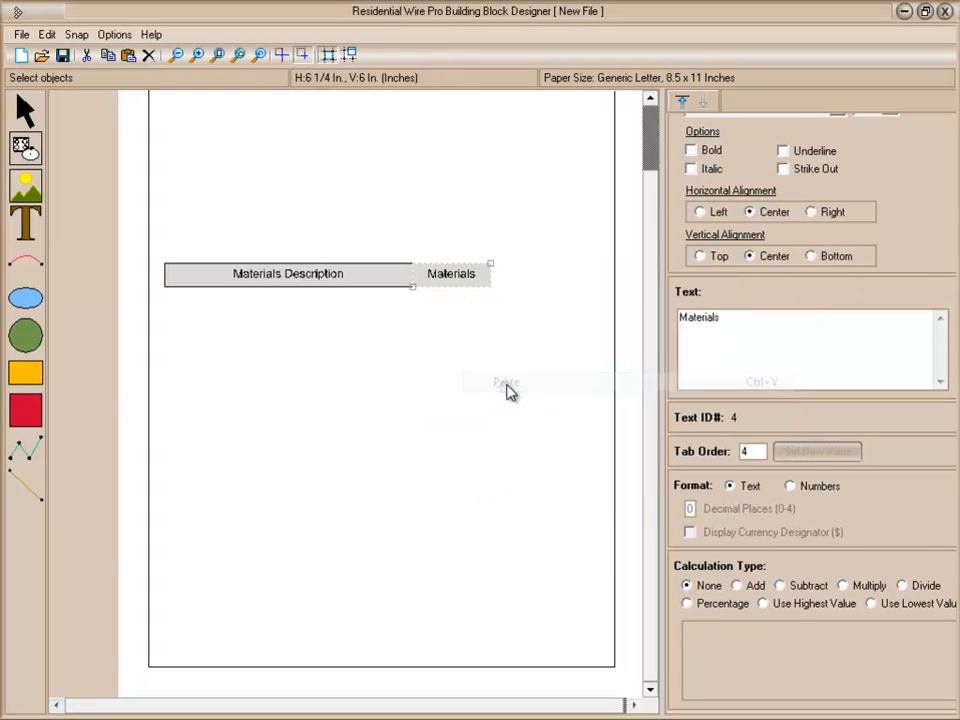
Move one "Materials" duplicate along the row to the page border and place the other directly against its left side.
left_click_drag(445, 284, 569, 289)
left_click(453, 275)
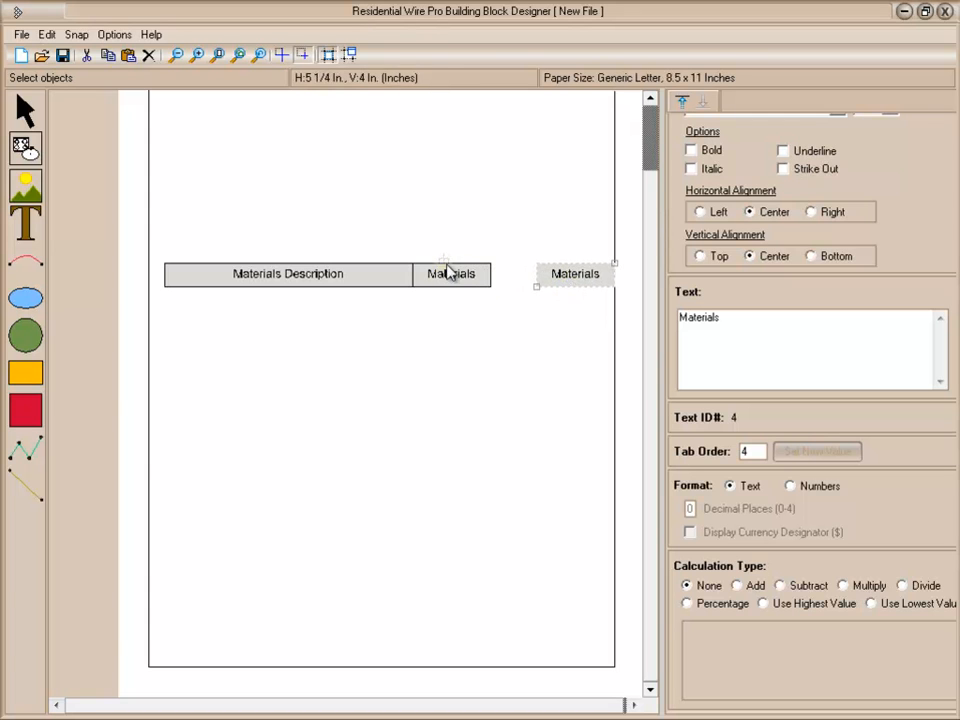
left_click_drag(458, 279, 508, 277)
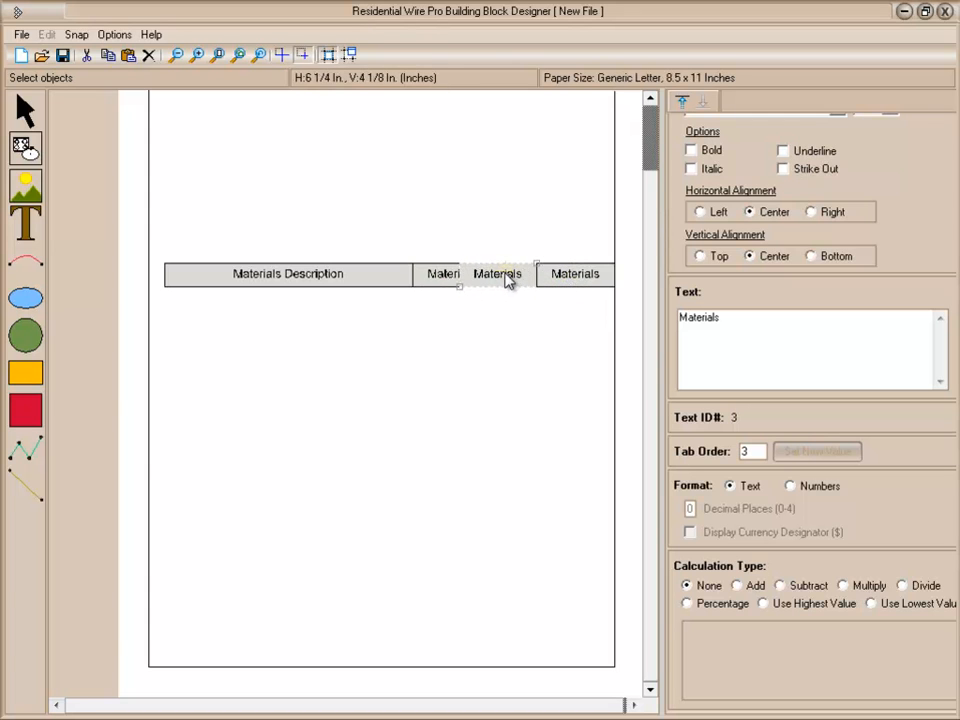
Narrow the "Materials Description" box so the four boxes sit side by side, and shift the whole row slightly left within the border.
left_click(390, 279)
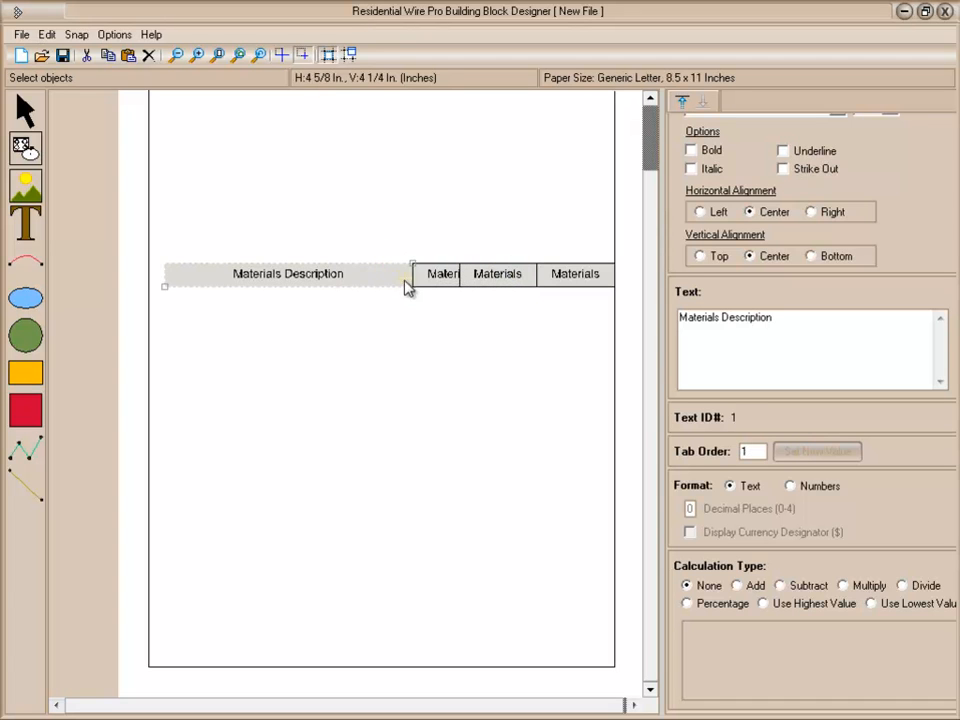
left_click_drag(414, 266, 382, 263)
left_click(426, 283)
left_click(356, 279)
left_click(440, 347)
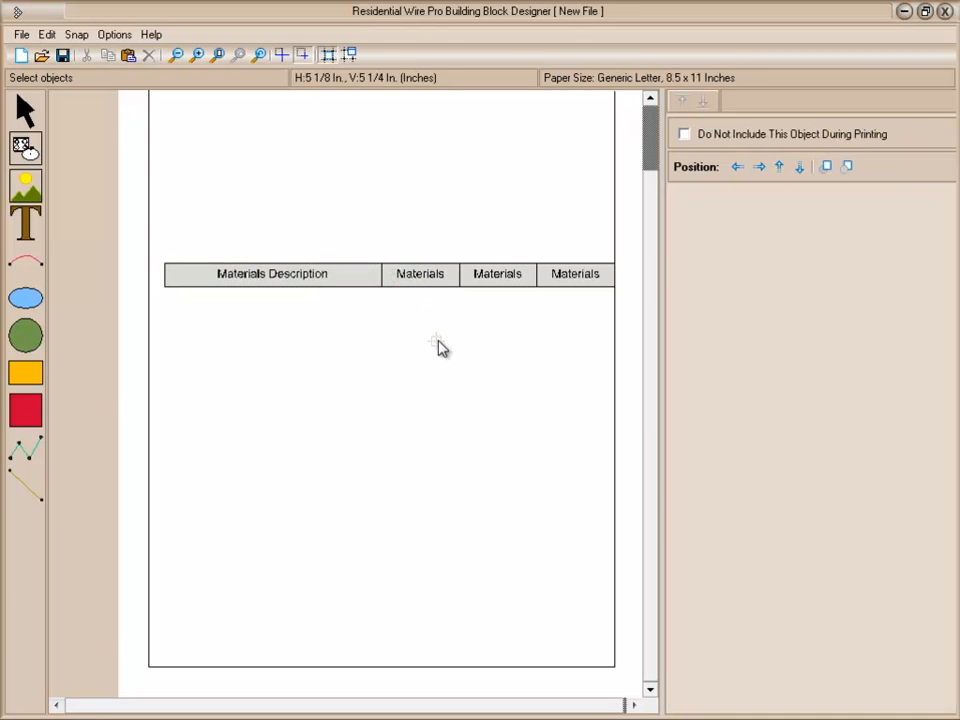
left_click_drag(242, 214, 559, 279)
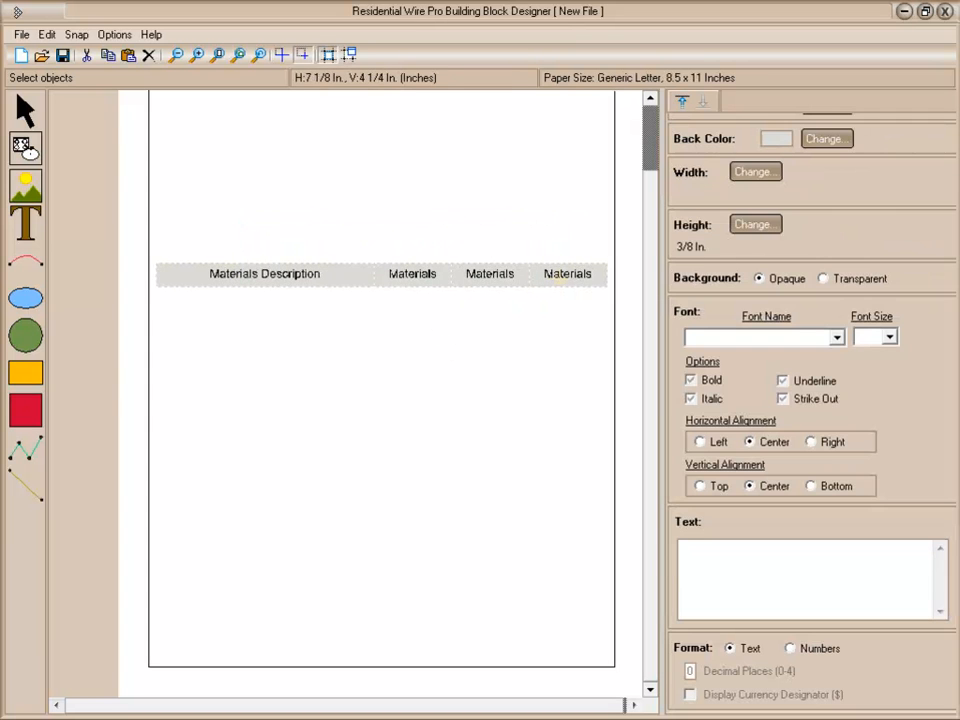
left_click(536, 310)
Change the third header box's text to "Quantity" and apply the change.
left_click(490, 274)
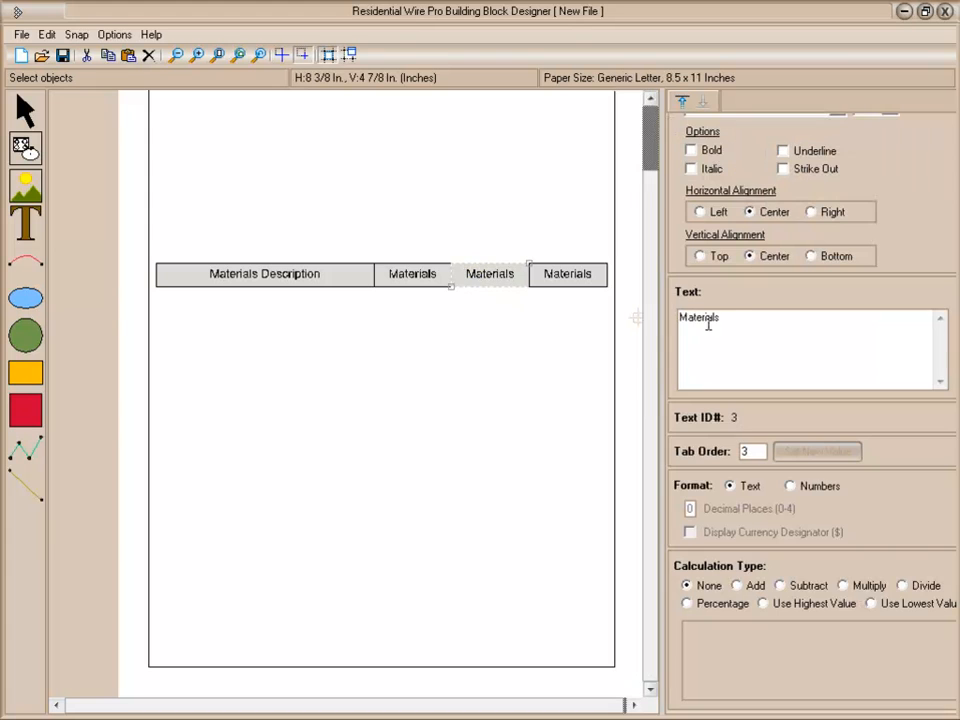
left_click_drag(726, 317, 657, 315)
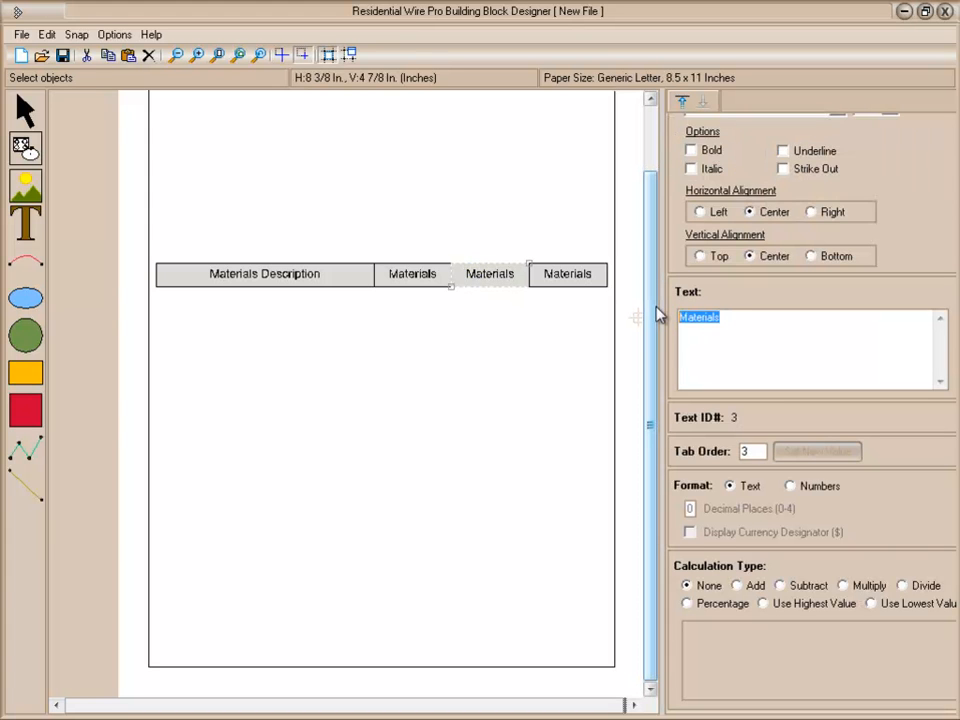
type("Qua")
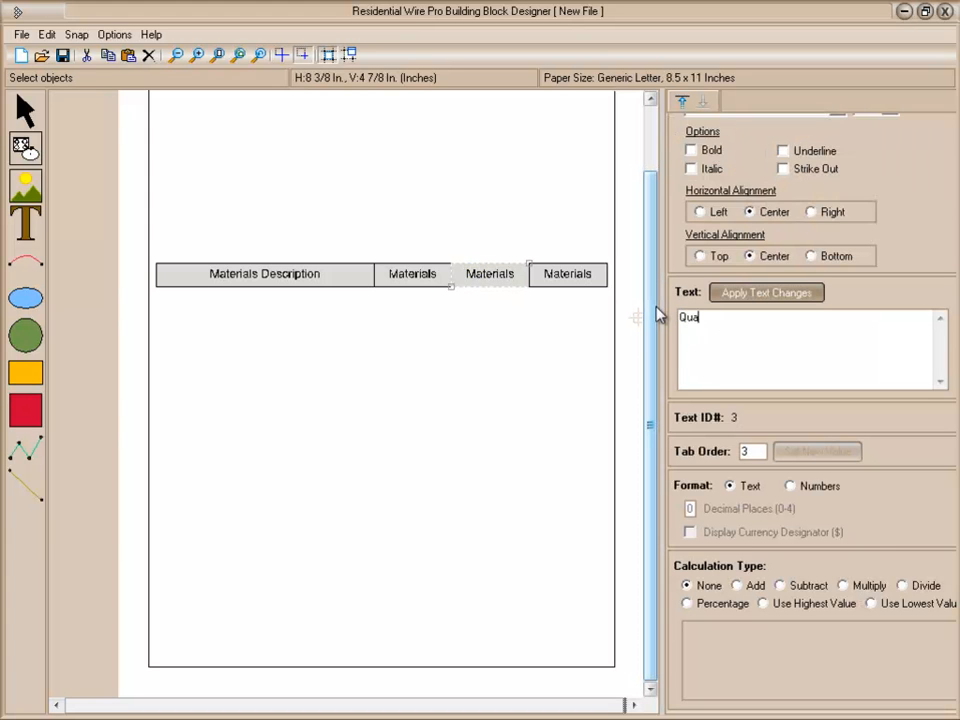
type("ntity")
left_click(737, 293)
Change the fourth header box's text to "Total", apply the change and deselect the box.
left_click(585, 286)
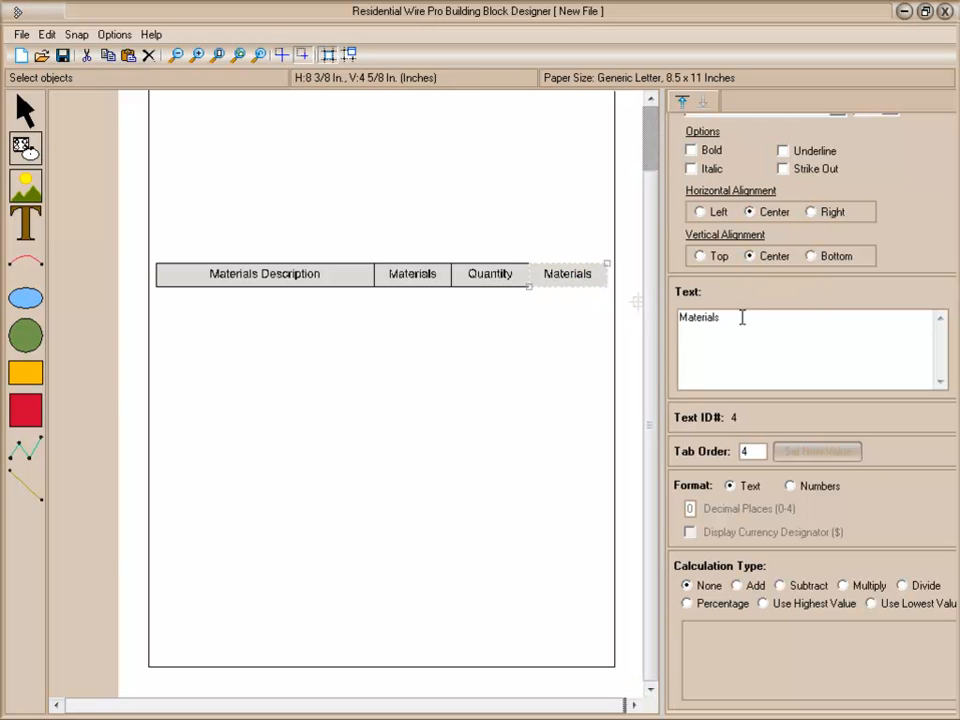
left_click_drag(741, 317, 668, 318)
type("Total")
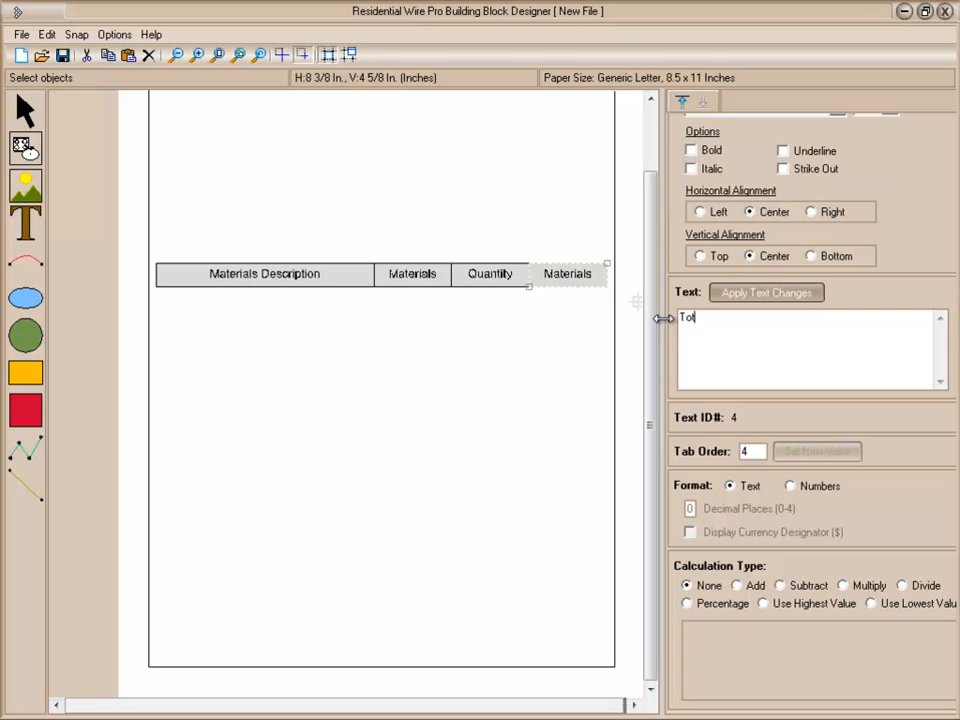
left_click(722, 296)
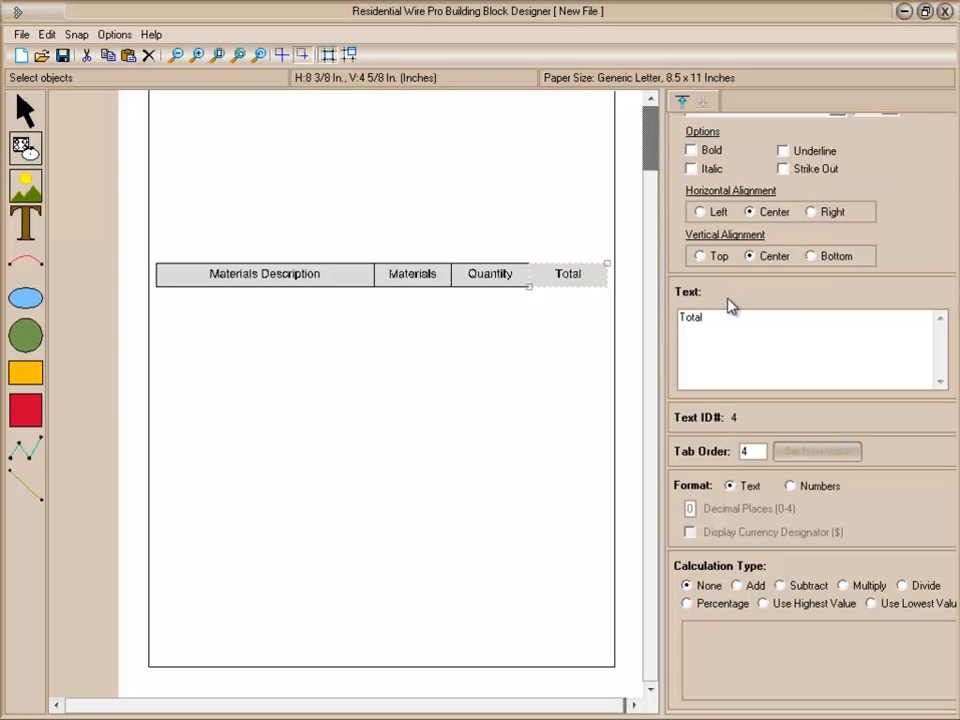
left_click(544, 336)
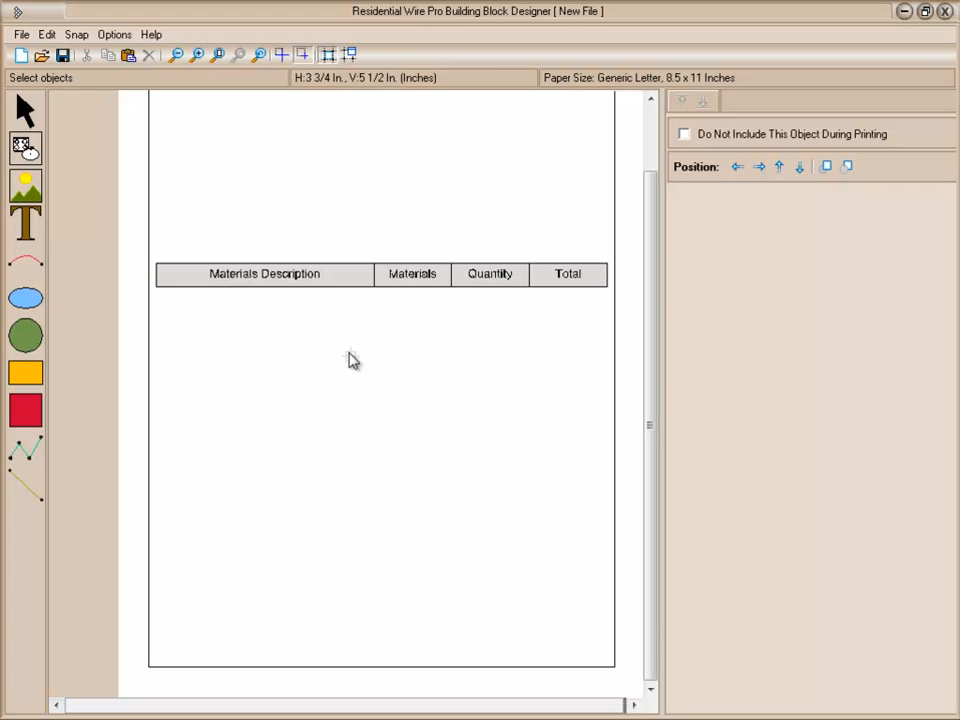
Duplicate all four header boxes together and place the copied row directly beneath the header row.
left_click_drag(281, 225, 563, 311)
right_click(556, 279)
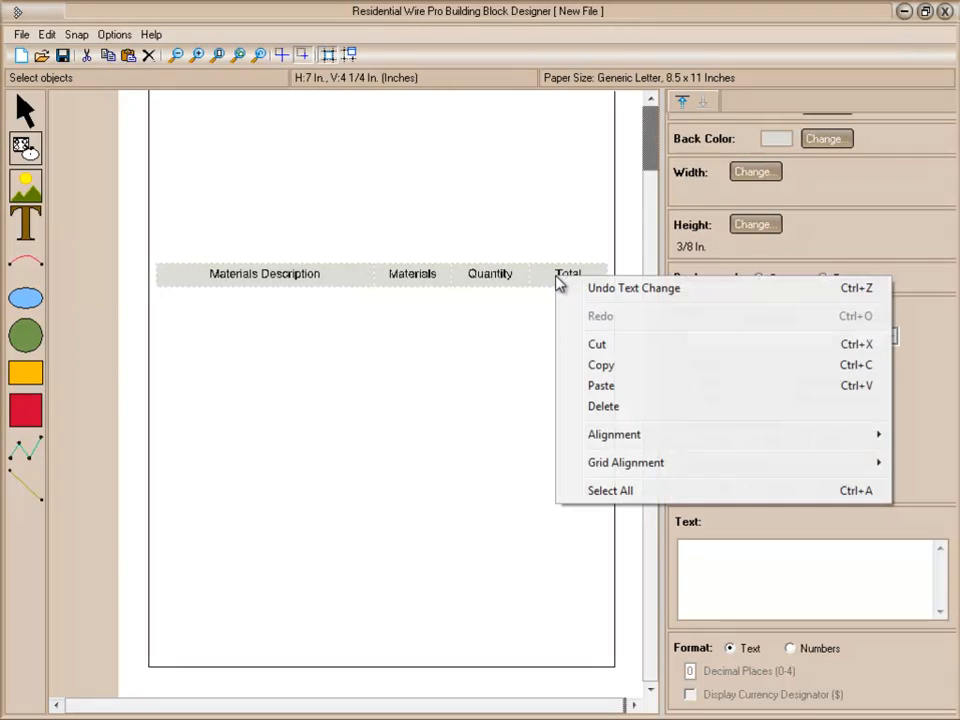
left_click(597, 367)
right_click(542, 286)
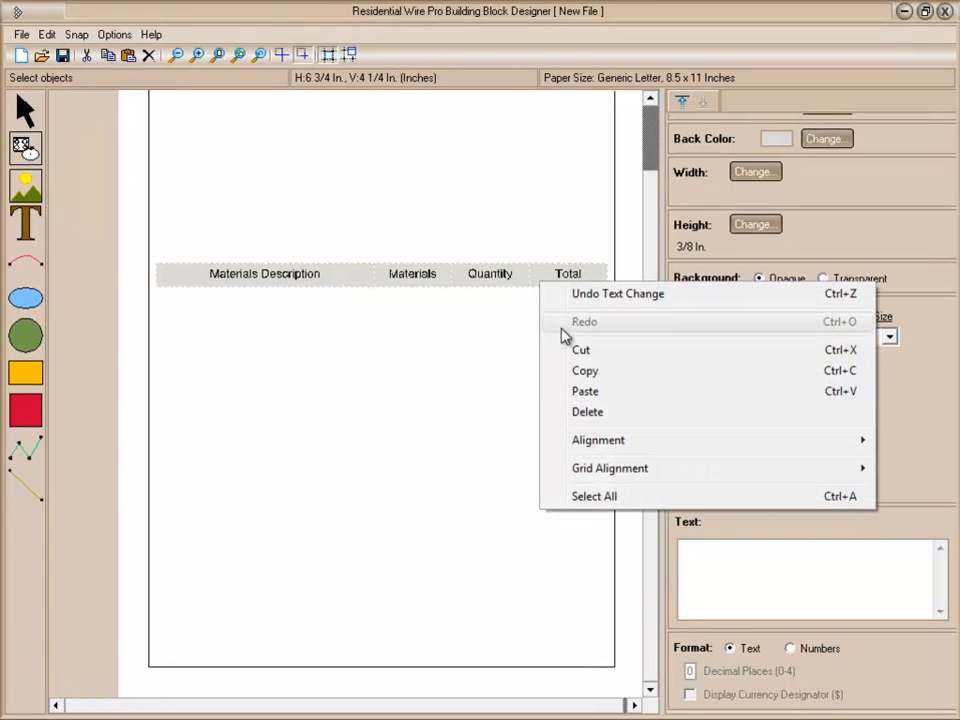
left_click(586, 392)
left_click(491, 311)
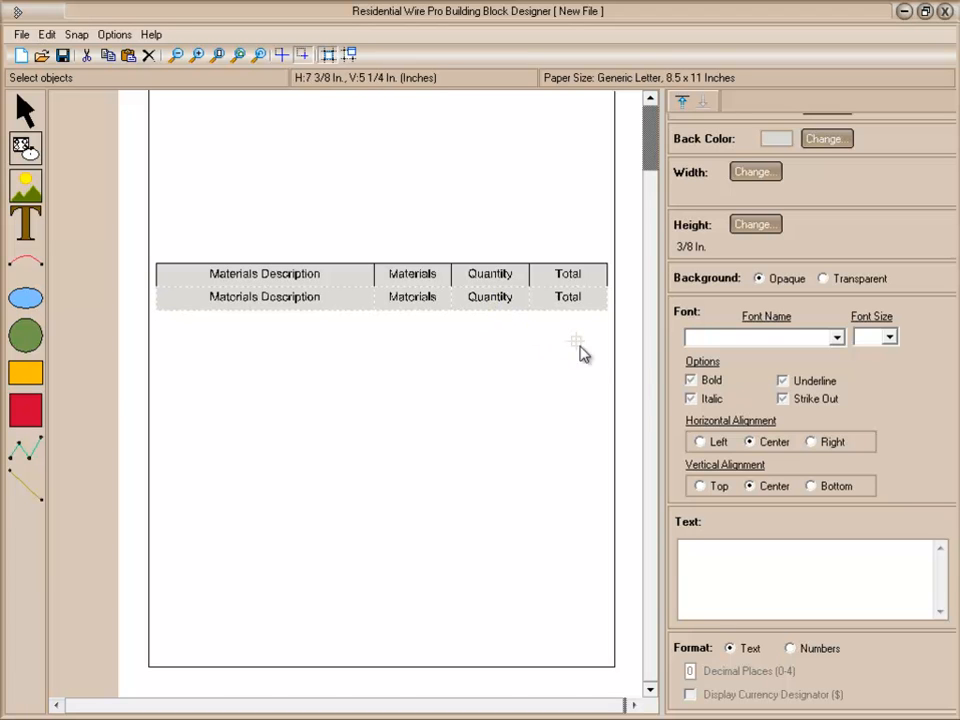
Set the back color of the four duplicated boxes in the second row to white.
left_click(824, 142)
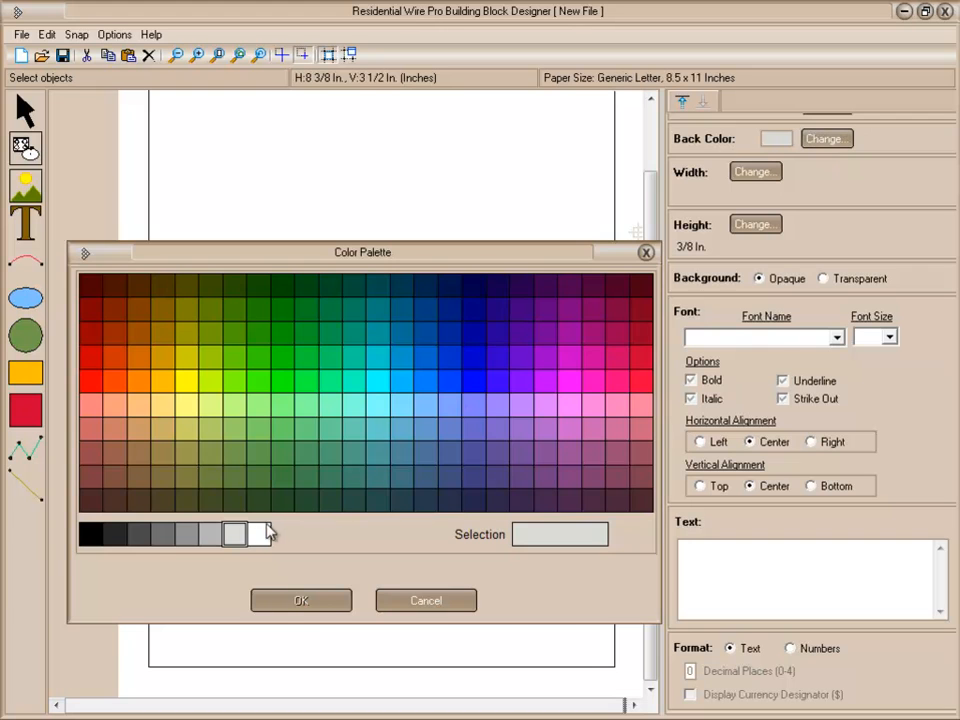
left_click(265, 530)
left_click(285, 603)
left_click(326, 305)
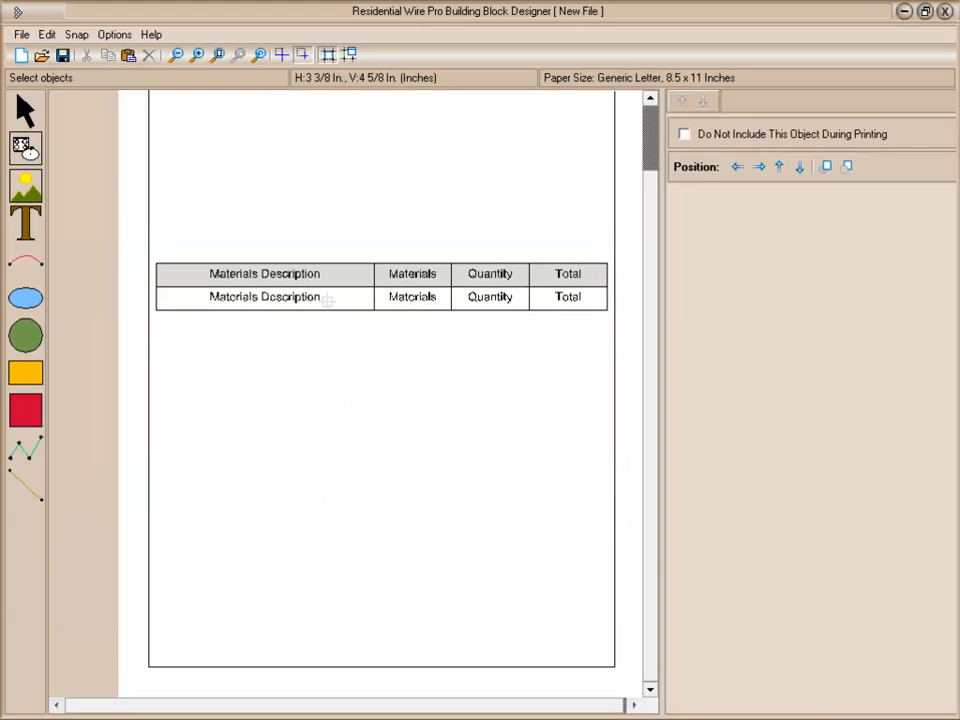
left_click_drag(789, 333, 682, 318)
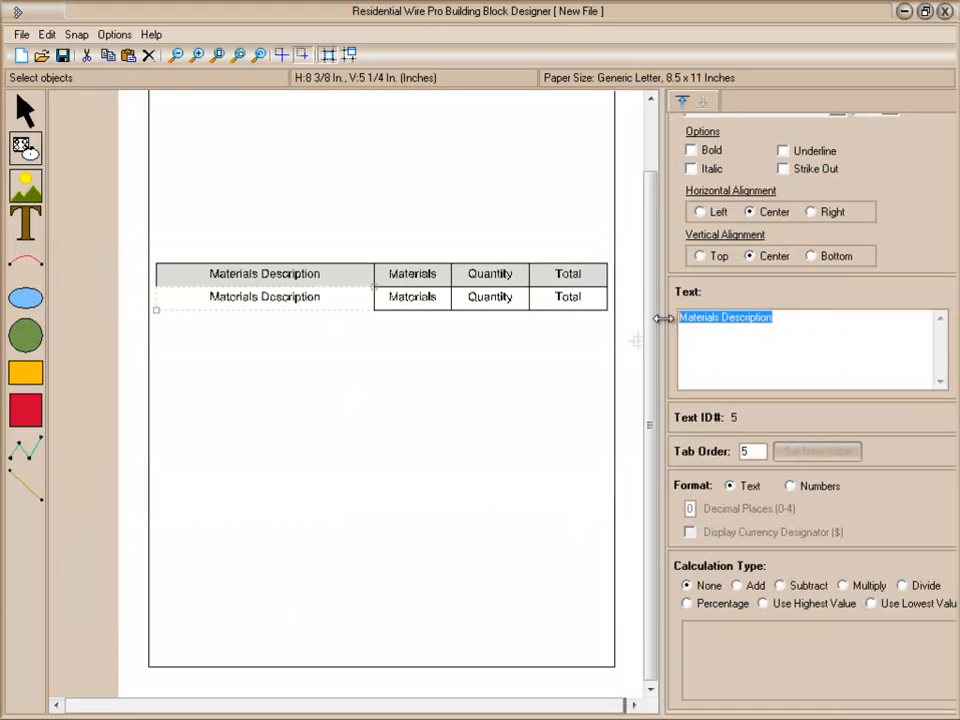
key("BackSpace")
Clear the text from the second-row "Materials" and "Materials Description" boxes, applying each change.
left_click(444, 306)
left_click_drag(825, 332, 666, 323)
key("BackSpace")
left_click(740, 292)
left_click(330, 302)
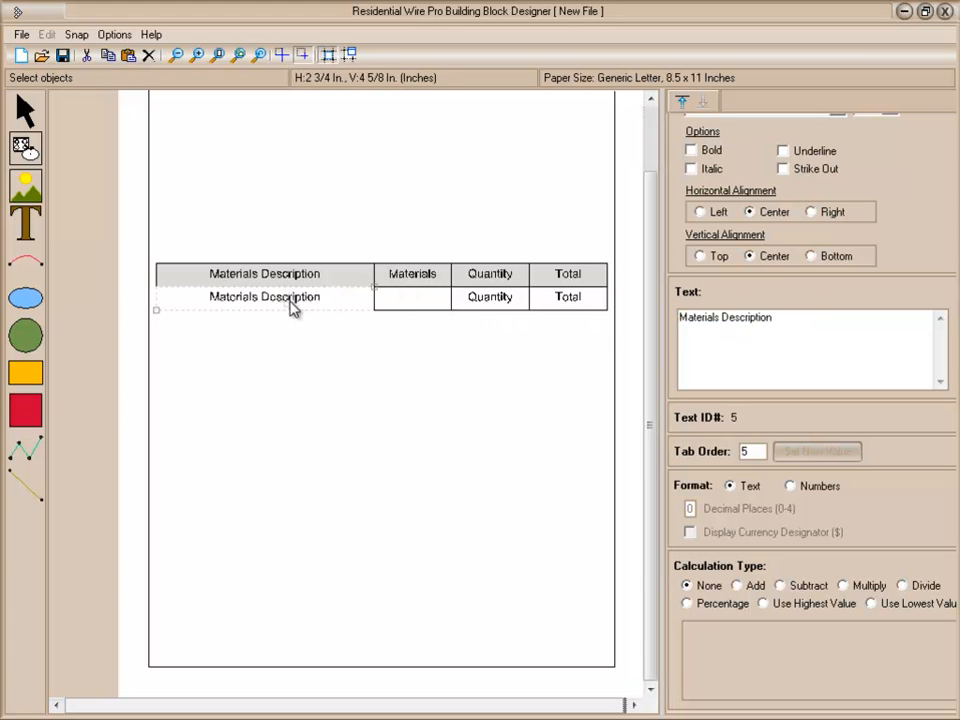
left_click_drag(770, 318, 673, 313)
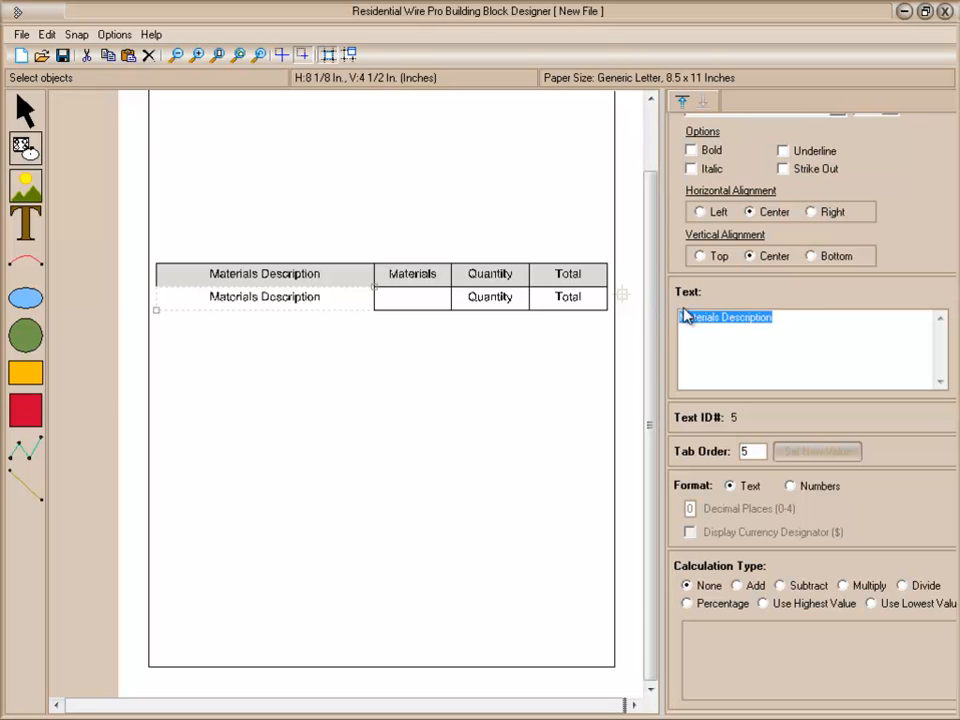
key("BackSpace")
left_click(731, 297)
Clear the text from the second-row "Quantity" and "Total" boxes, applying each change, and deselect.
left_click(499, 305)
left_click_drag(732, 320, 678, 318)
key("BackSpace")
left_click(739, 295)
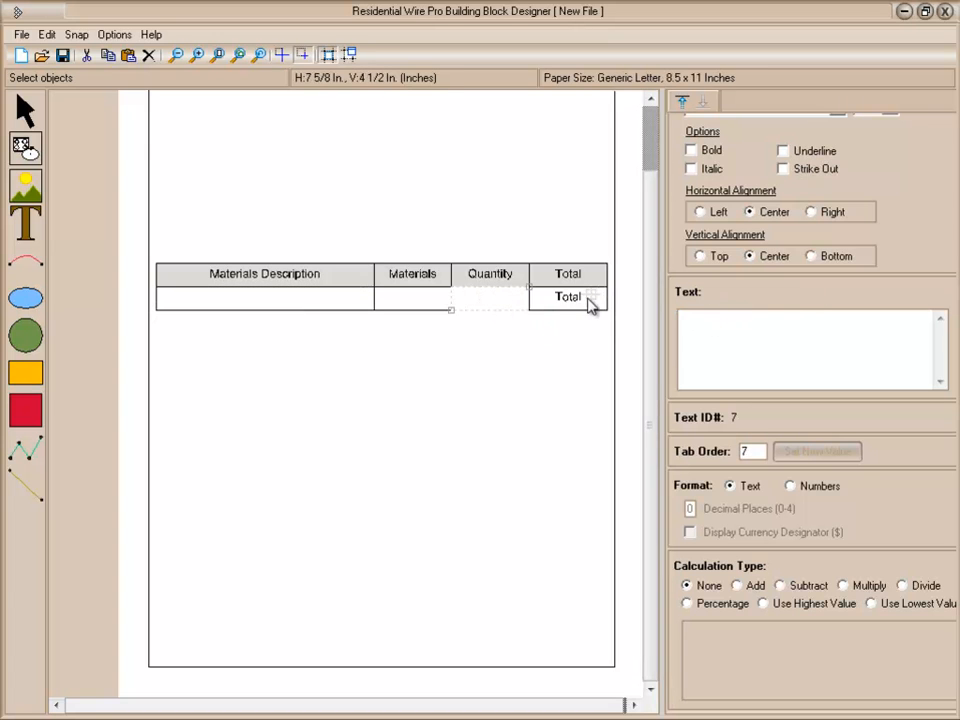
left_click(597, 303)
left_click_drag(700, 318, 679, 316)
key("BackSpace")
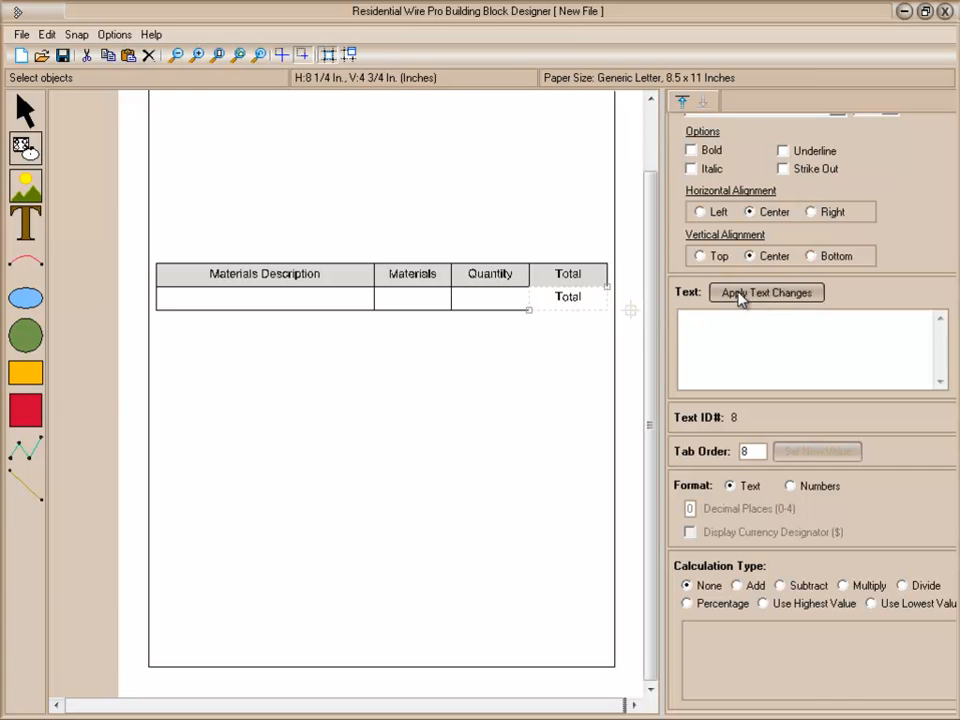
left_click(740, 295)
left_click(440, 360)
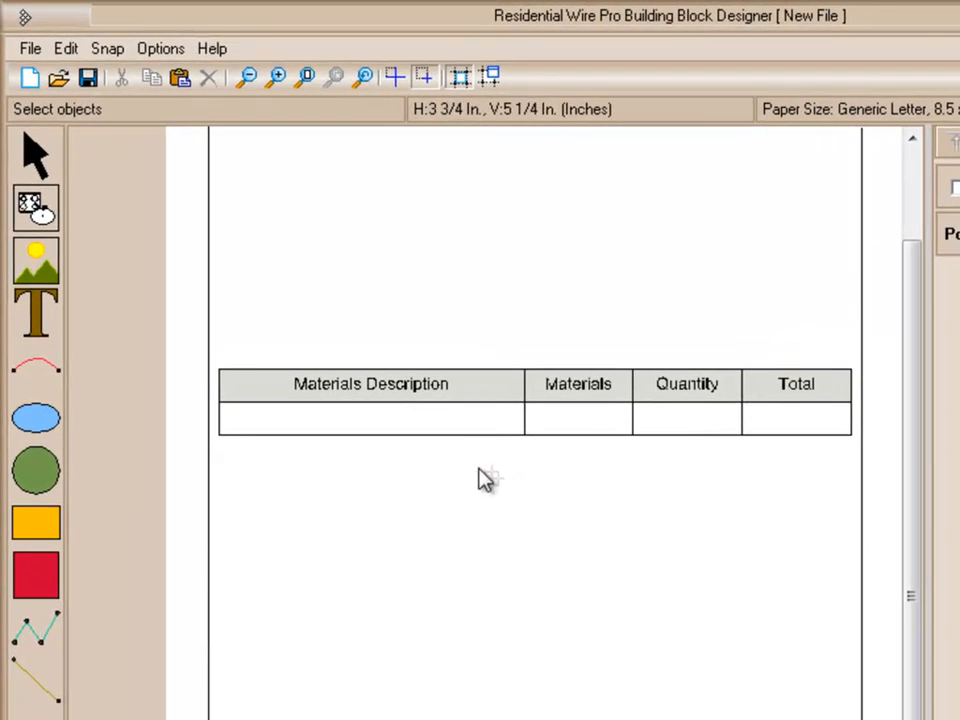
Set the tab order of the empty box under "Total" to 0, and review the tab order of the other second-row boxes.
left_click(457, 433)
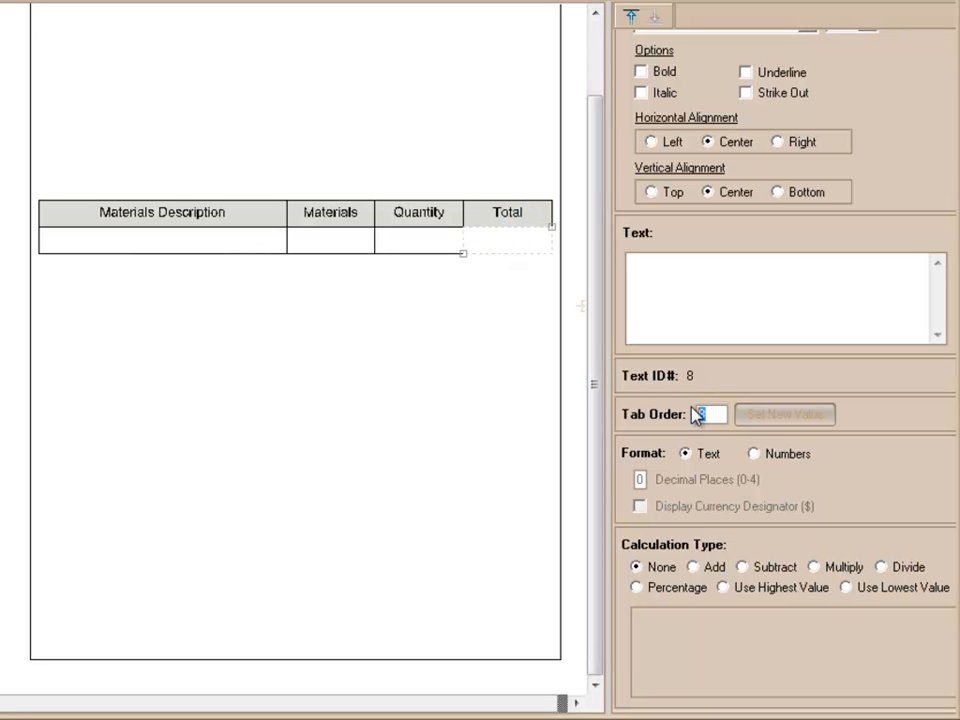
type("0")
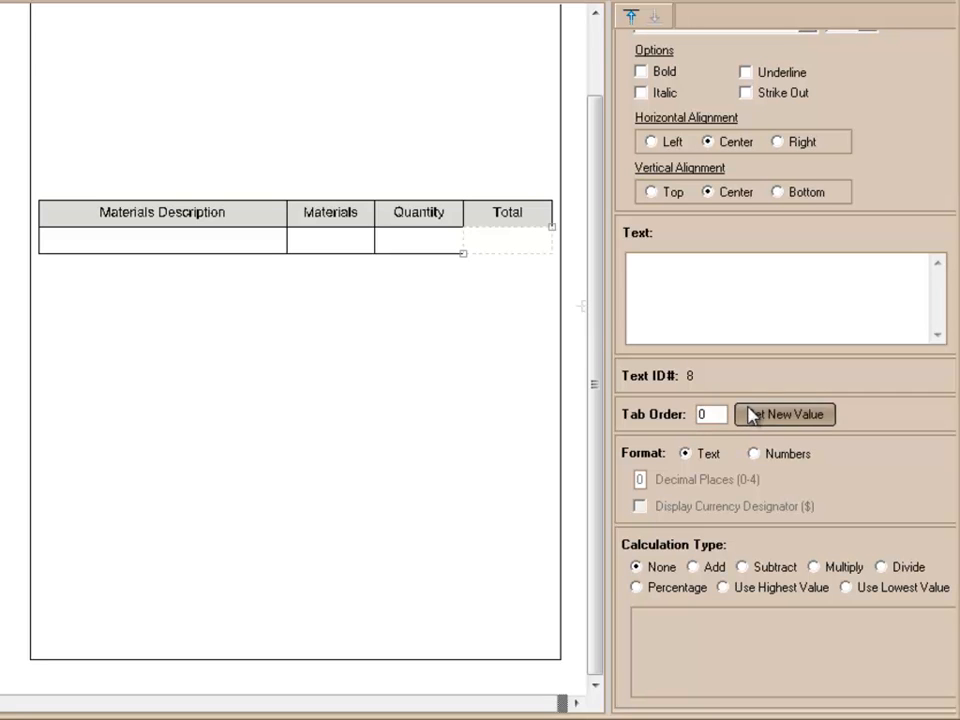
left_click(757, 415)
left_click(760, 423)
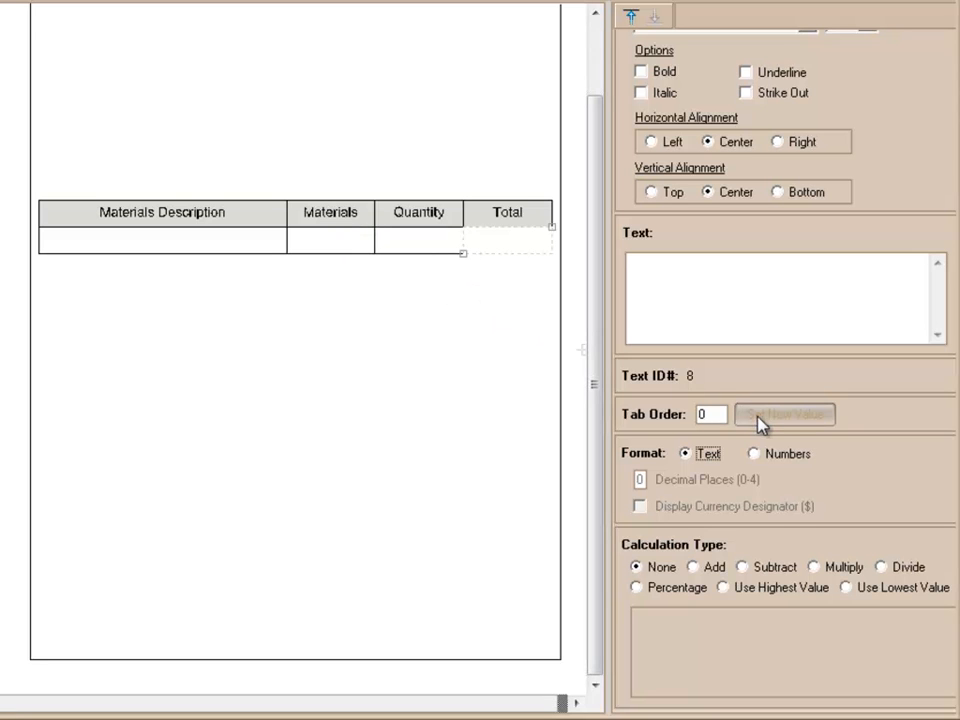
left_click(192, 248)
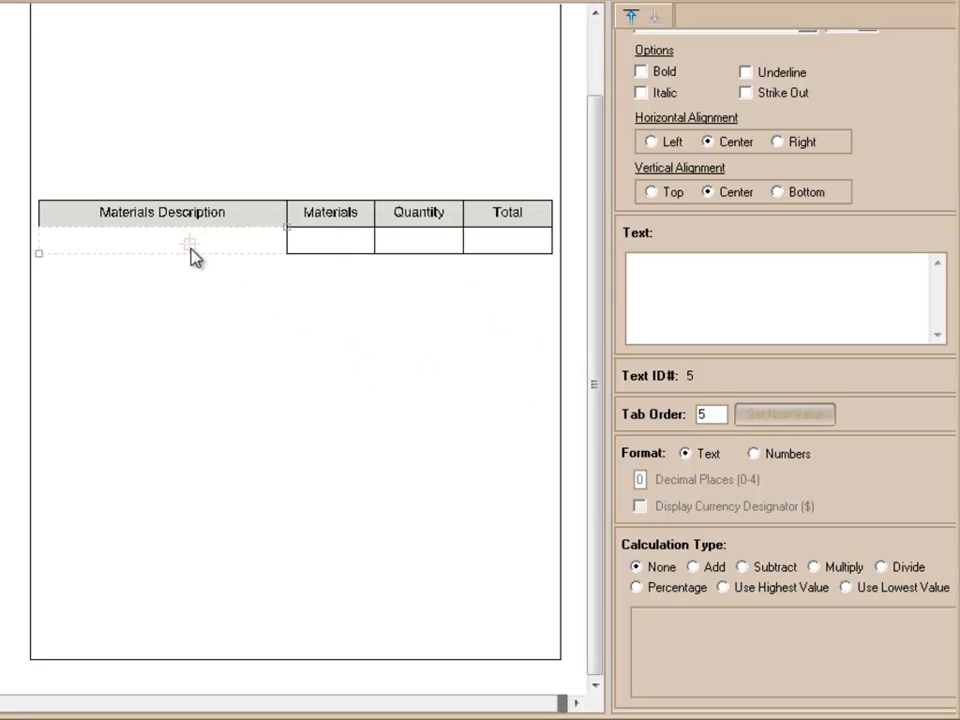
left_click(334, 242)
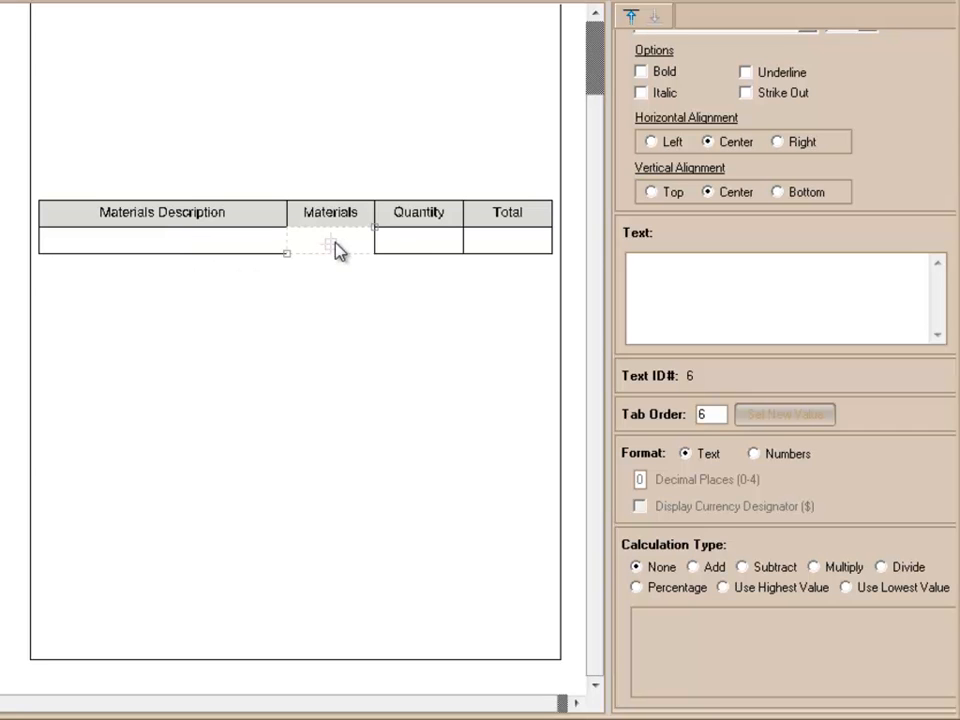
left_click(403, 245)
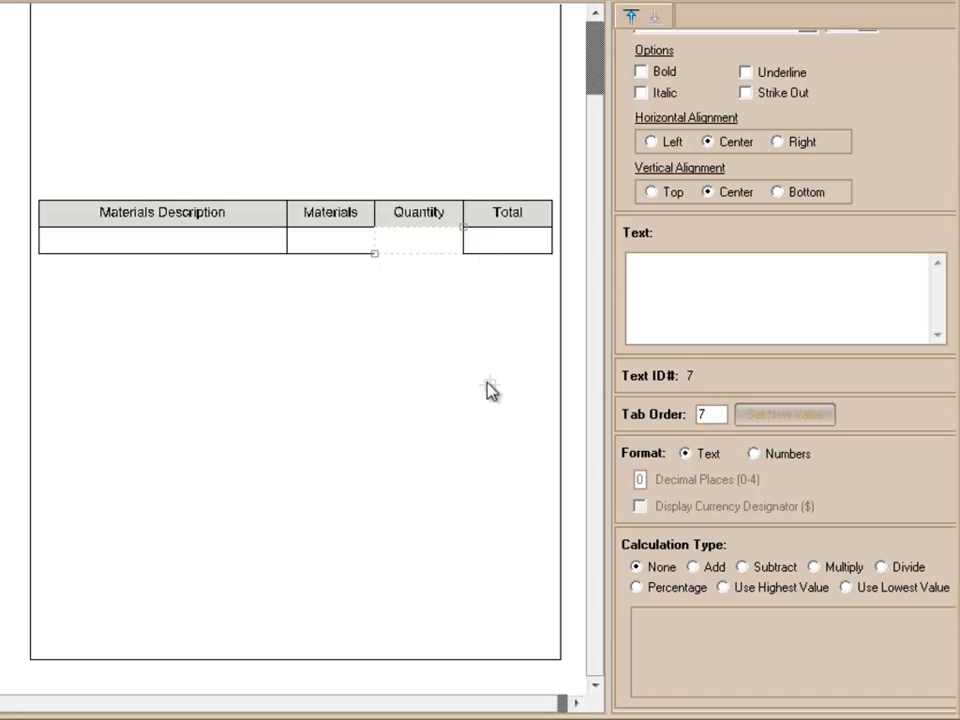
Set the format of the blank boxes under "Materials" and "Quantity" to Numbers.
left_click(331, 249)
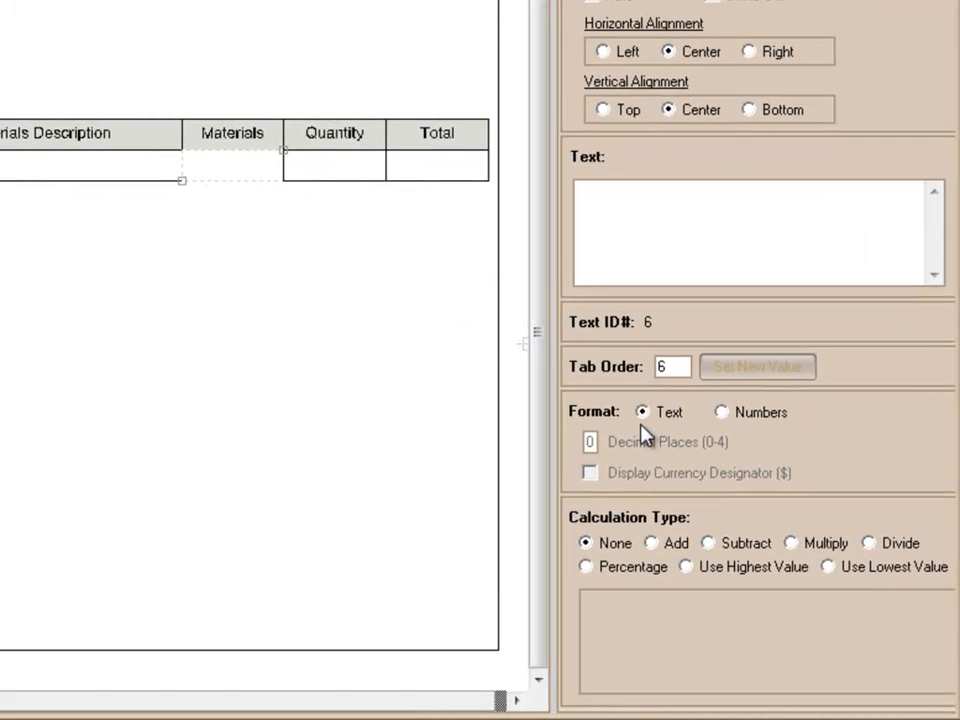
left_click(722, 414)
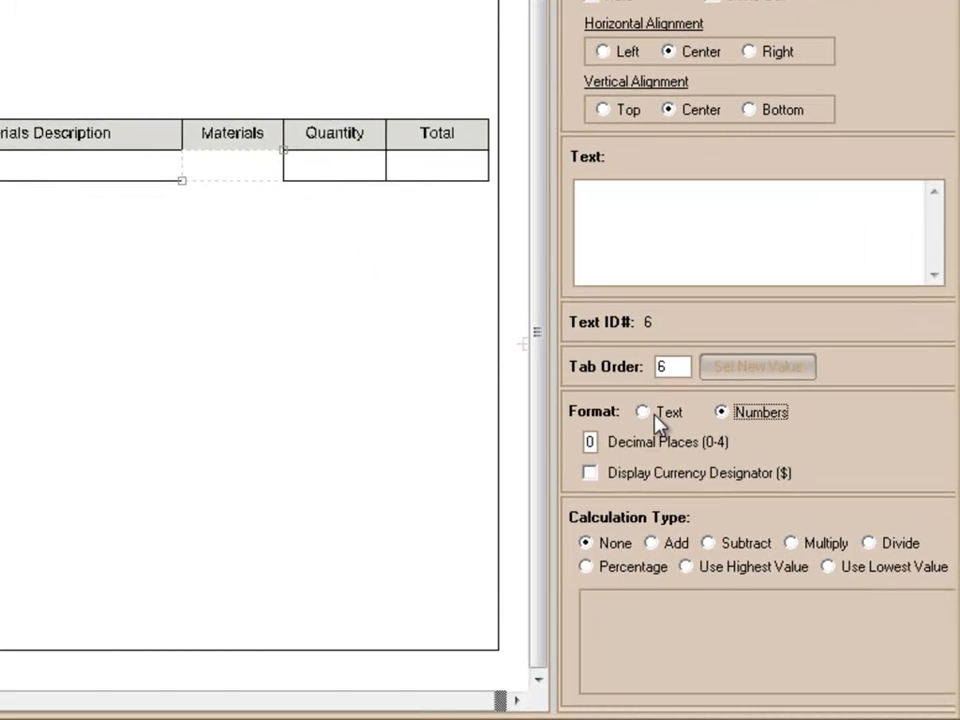
left_click(336, 188)
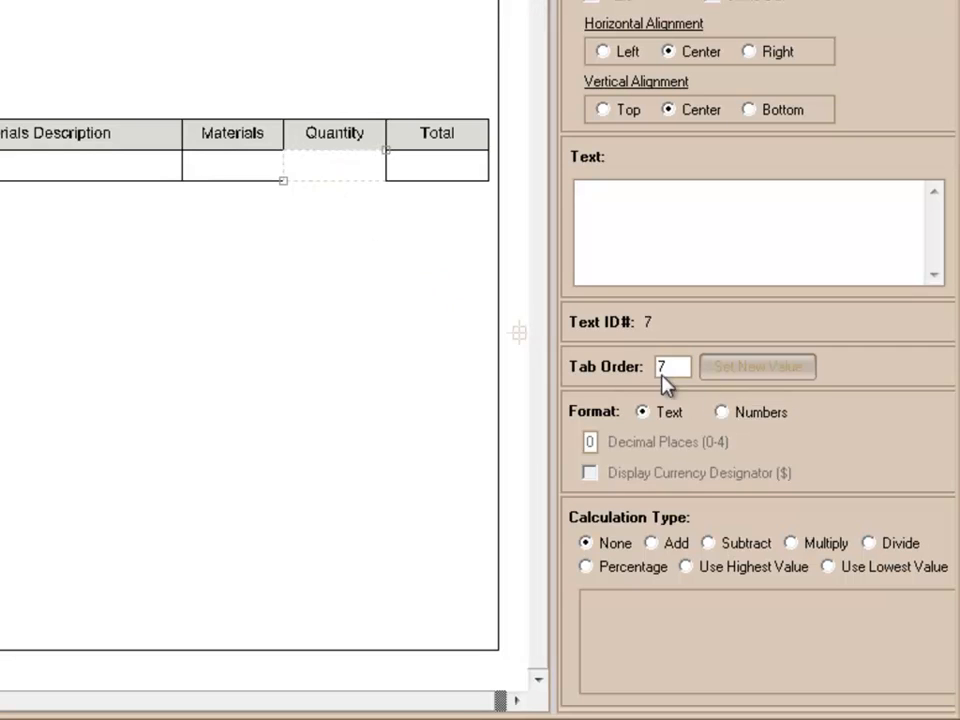
left_click(722, 413)
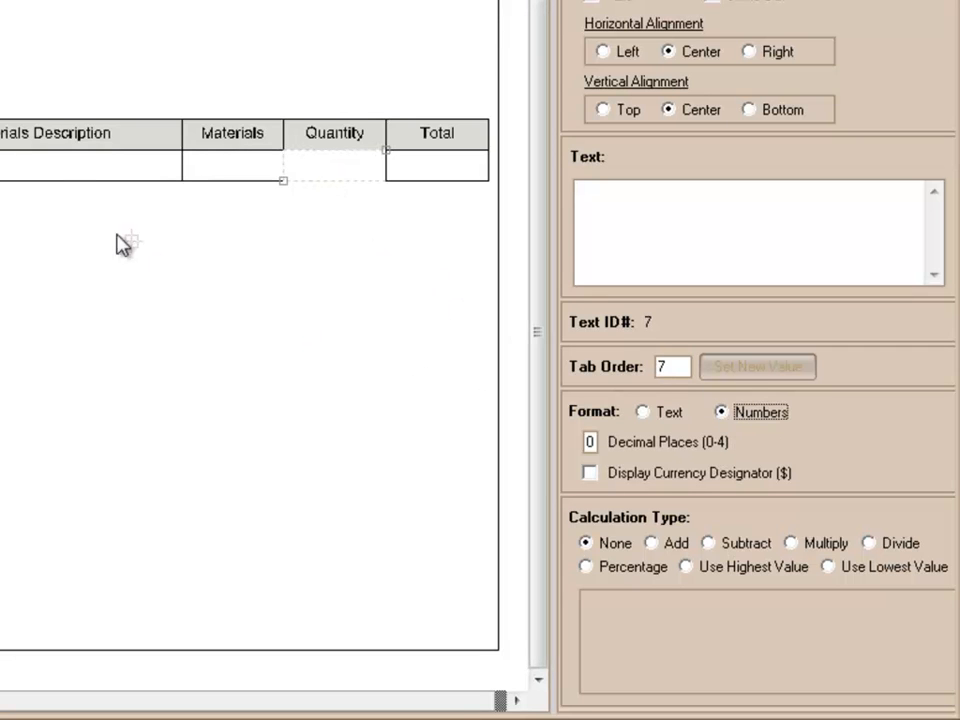
Check the formats of the other blank boxes, and set the one under "Total" to Numbers with the currency designator displayed.
left_click(62, 188)
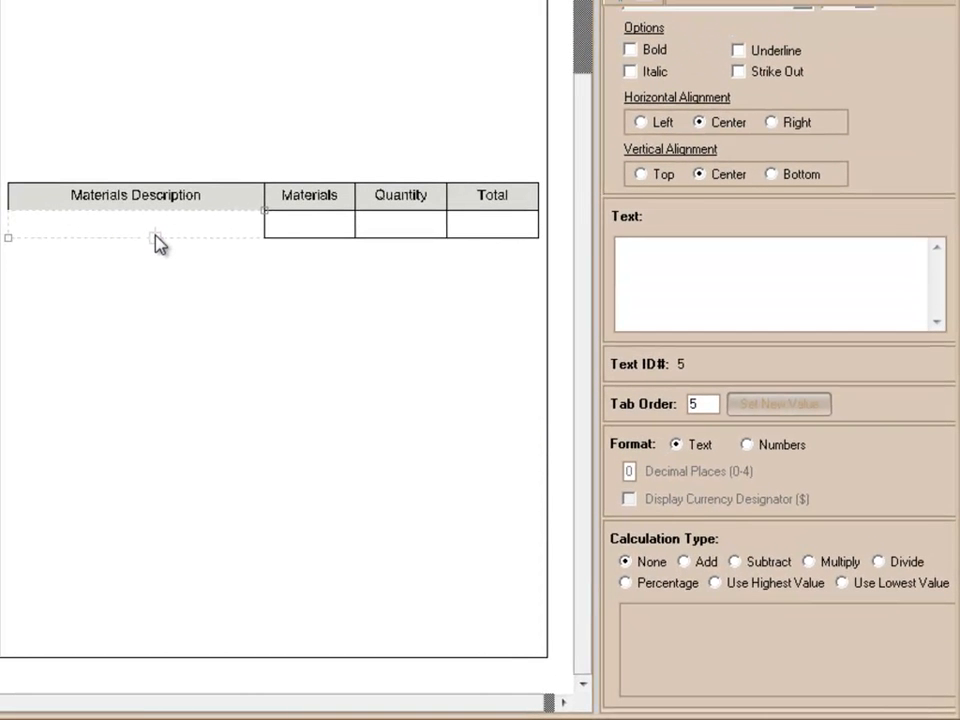
left_click(295, 238)
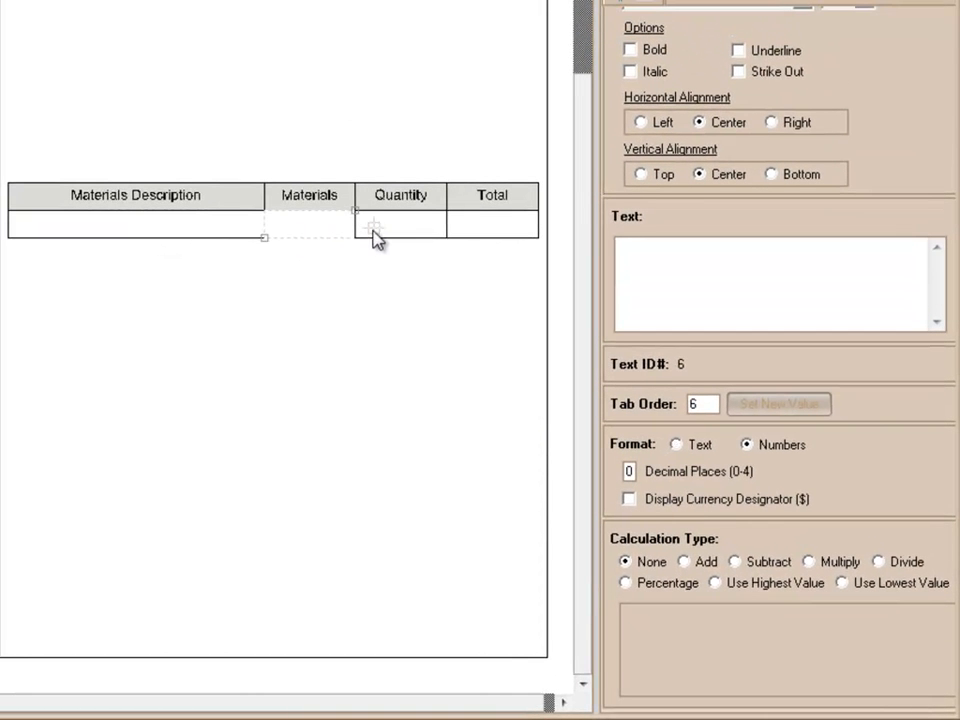
left_click(400, 236)
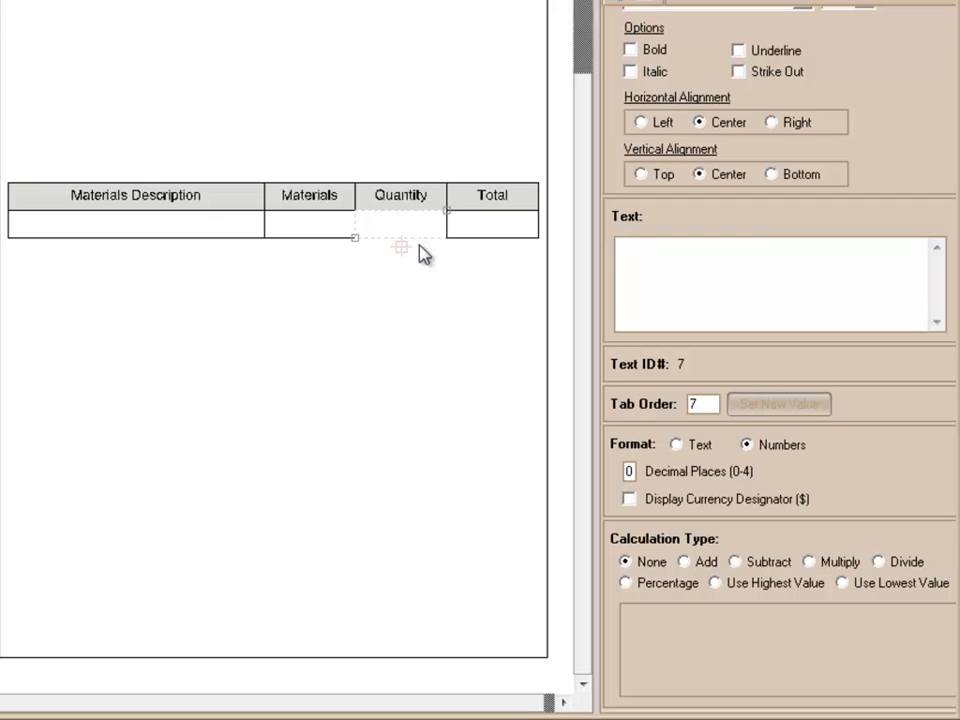
left_click(474, 238)
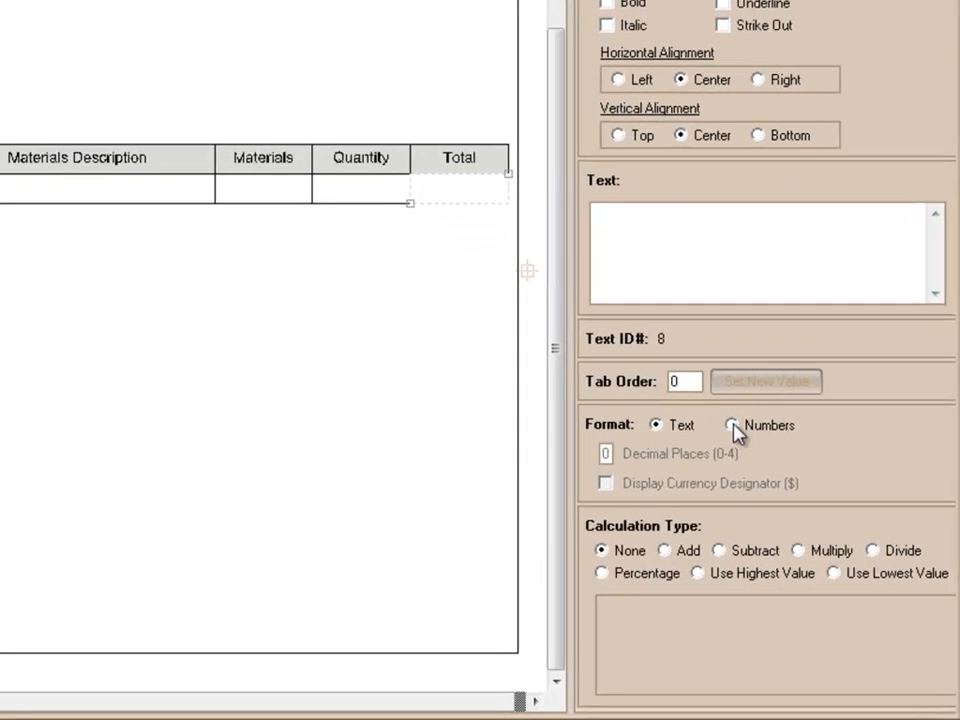
left_click(703, 386)
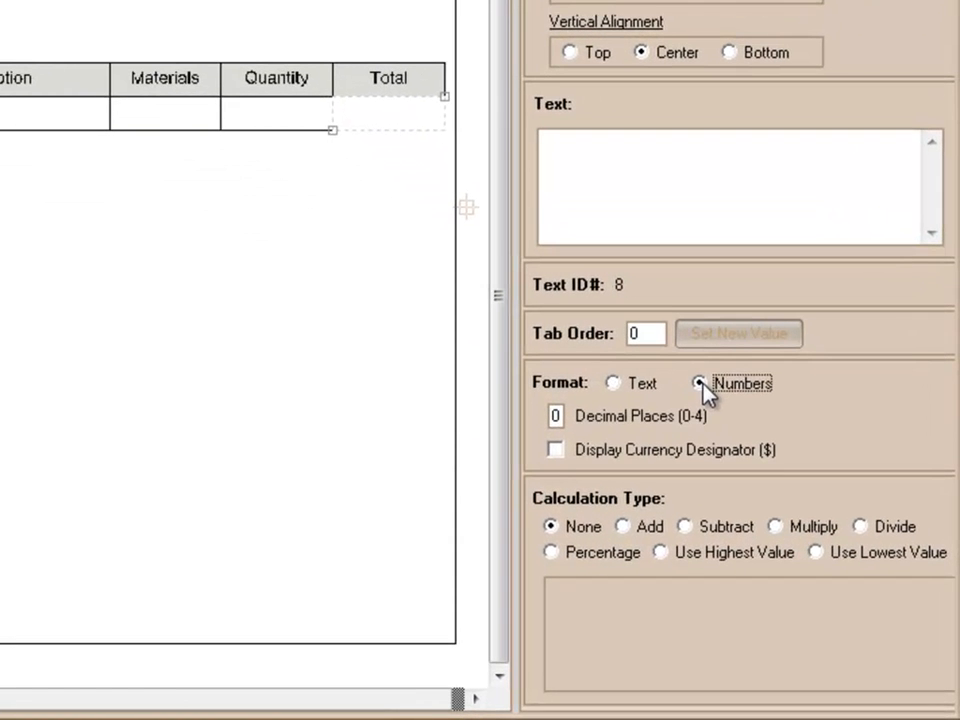
left_click(555, 449)
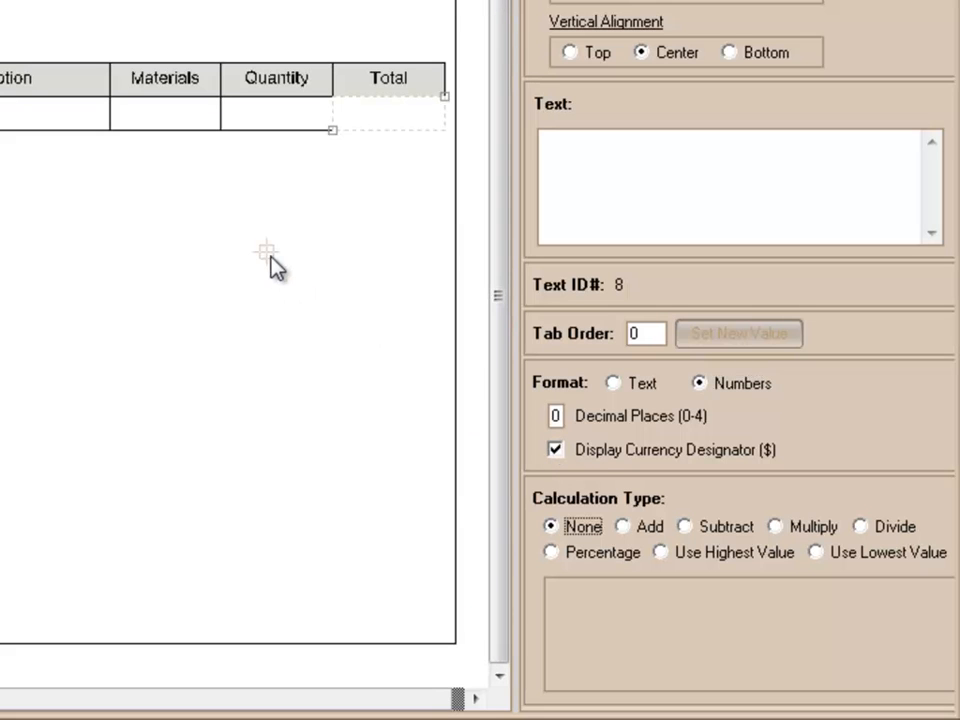
Duplicate the row of four blank boxes and place the copy directly beneath it.
left_click_drag(410, 152, 309, 163)
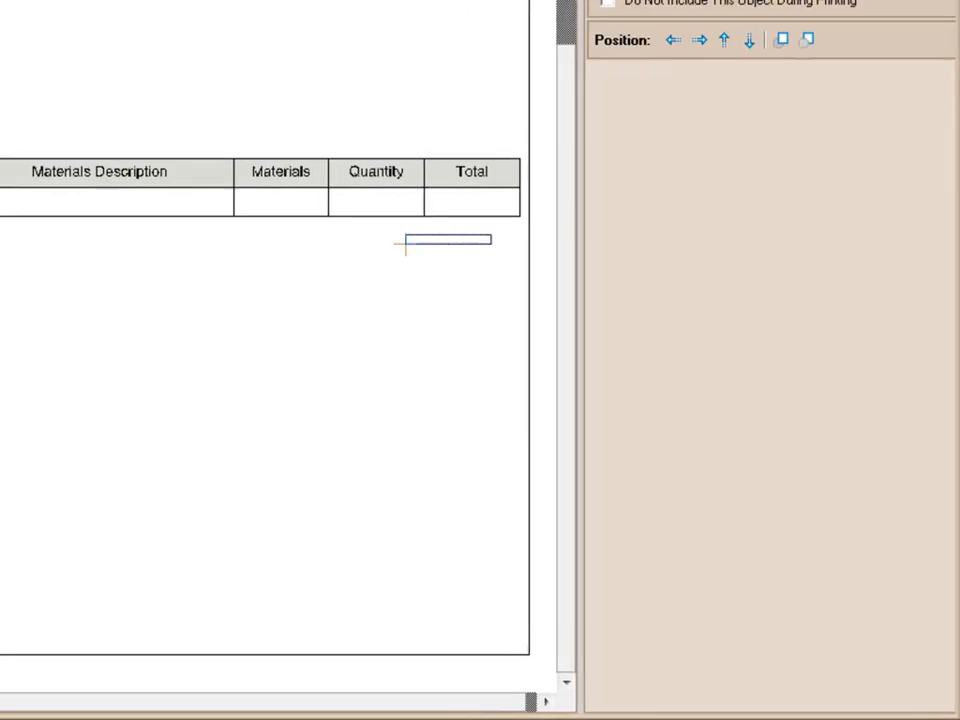
left_click_drag(405, 244, 139, 202)
right_click(172, 221)
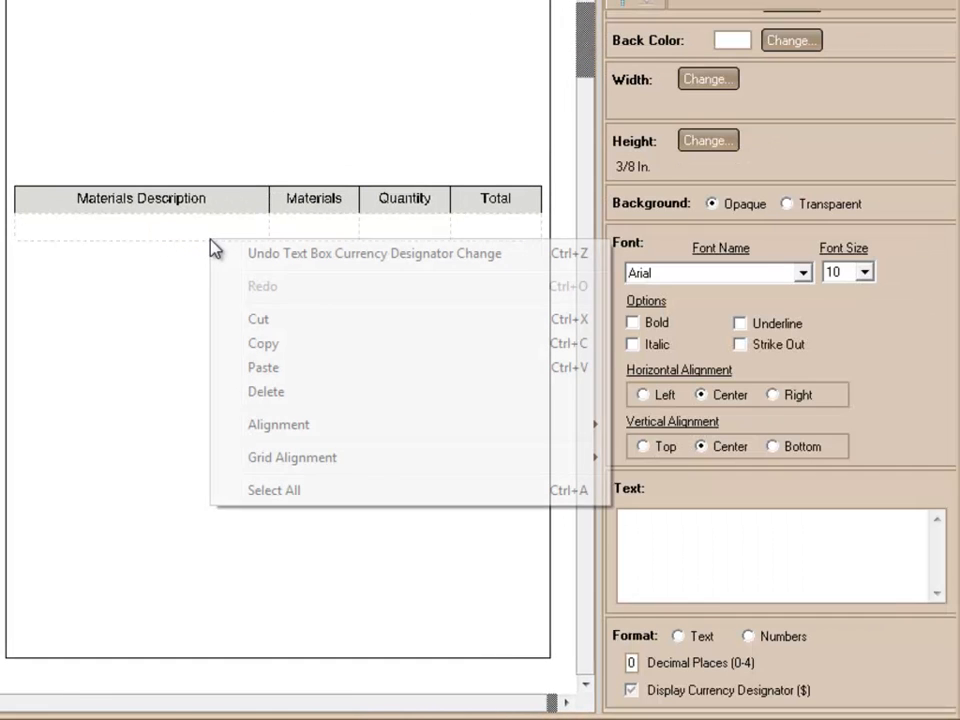
left_click(275, 345)
right_click(237, 238)
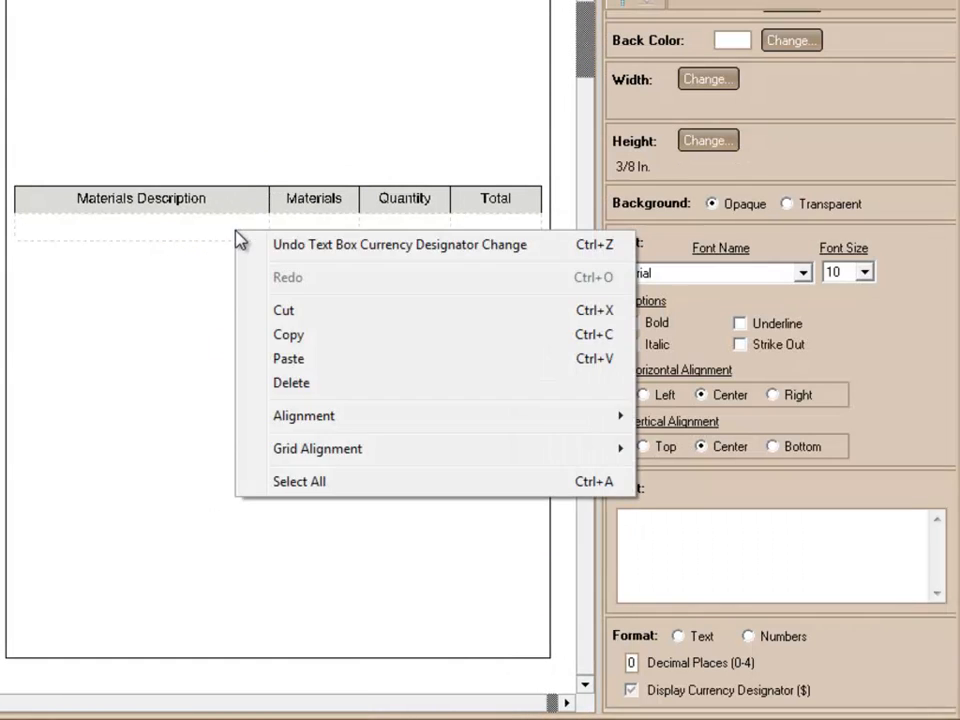
left_click(290, 359)
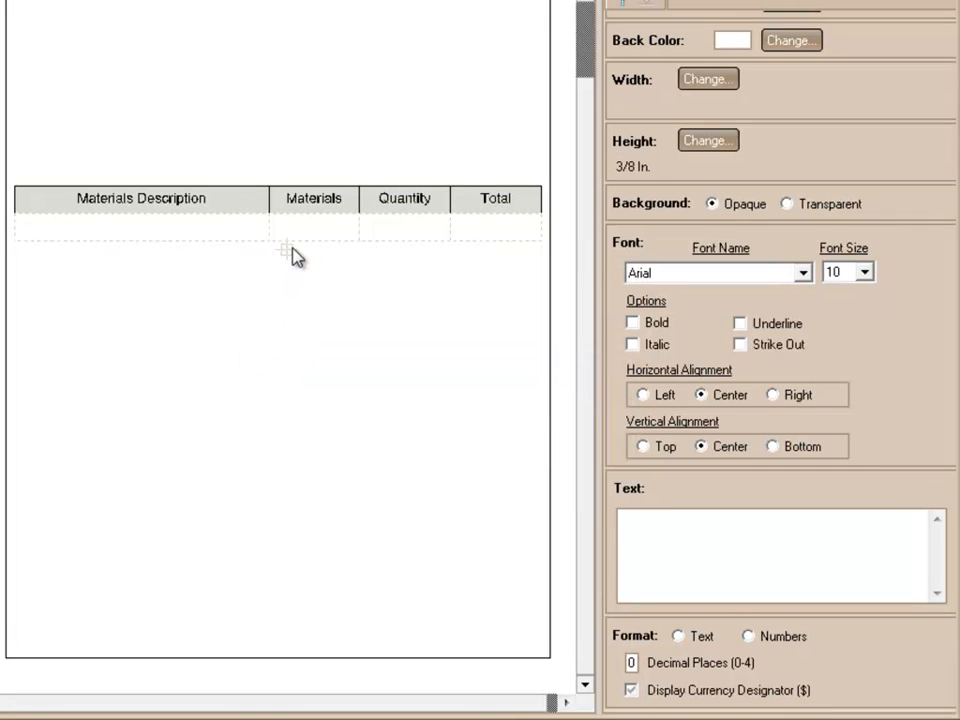
left_click_drag(293, 239, 293, 267)
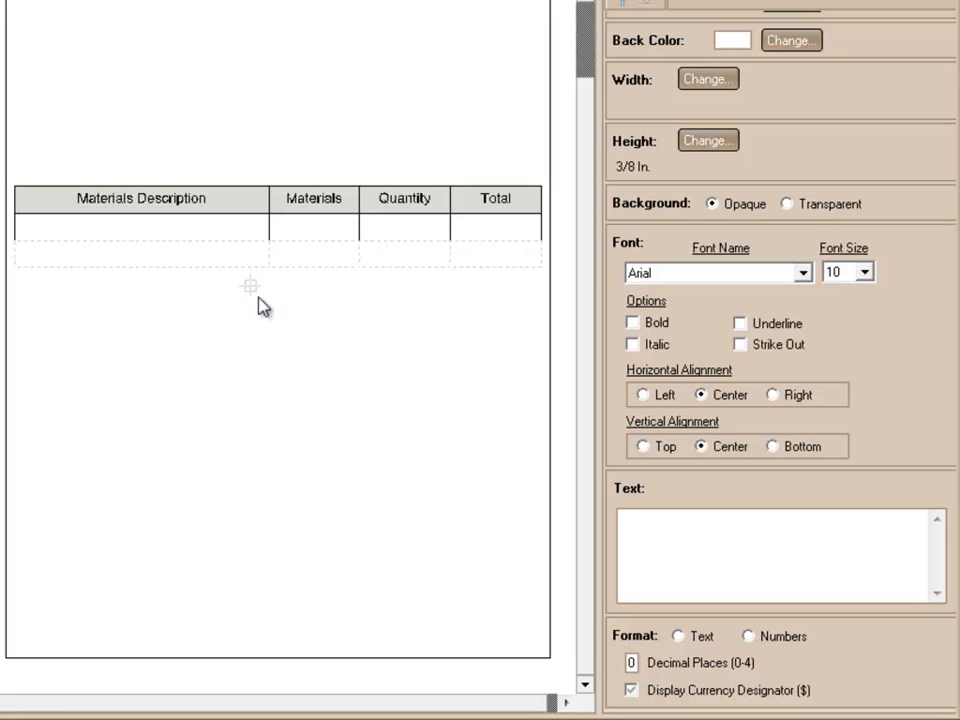
Copy the second blank row, place the duplicate directly below as a third blank row, and deselect it.
left_click(300, 310)
left_click_drag(342, 277, 495, 252)
right_click(405, 265)
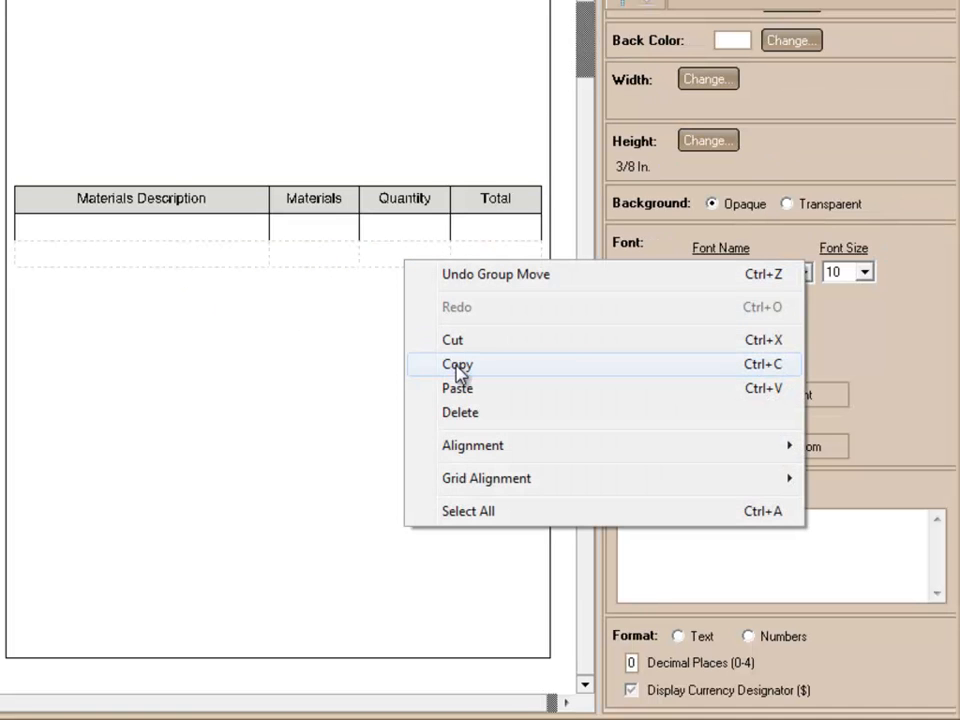
left_click(457, 366)
right_click(372, 305)
left_click(422, 426)
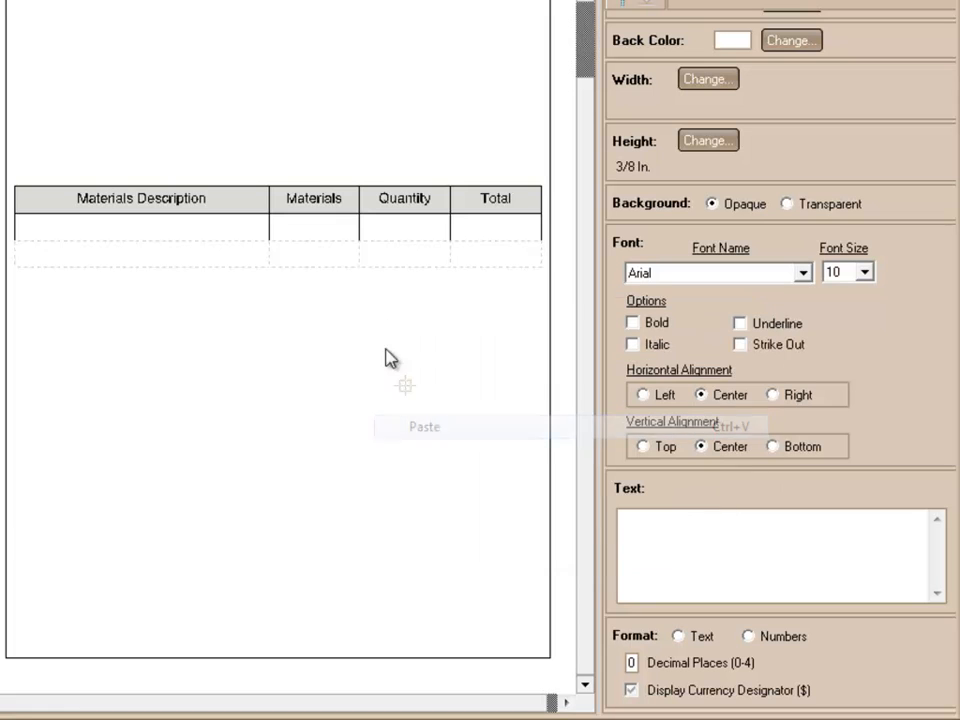
left_click(377, 282)
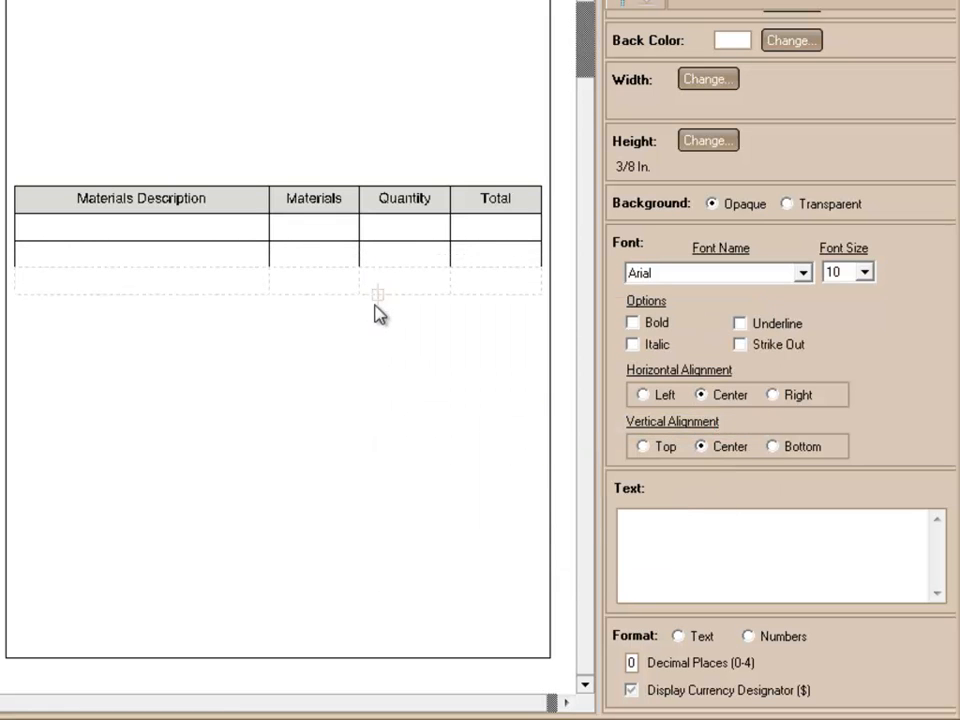
left_click(376, 334)
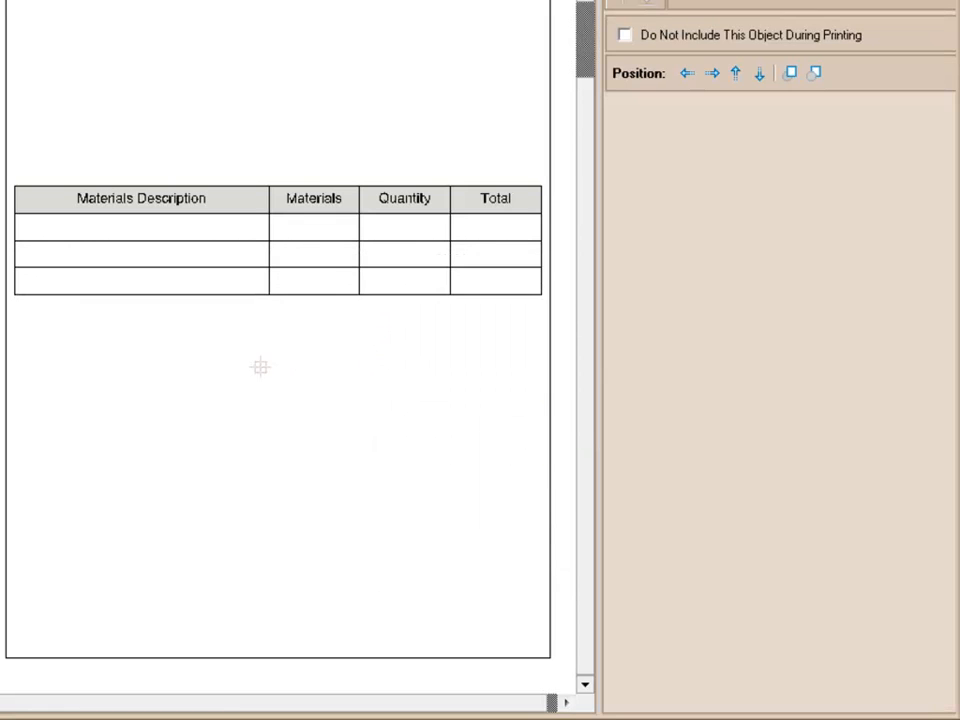
Review the tab order and number format of the boxes across the first and second blank rows.
left_click(169, 231)
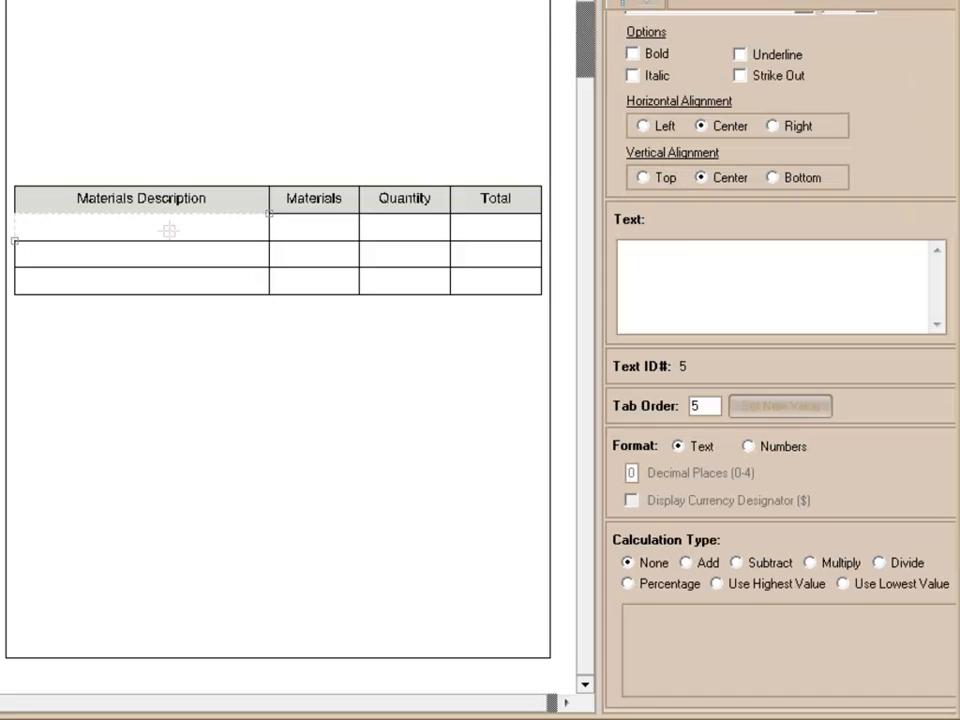
left_click(314, 231)
left_click(397, 231)
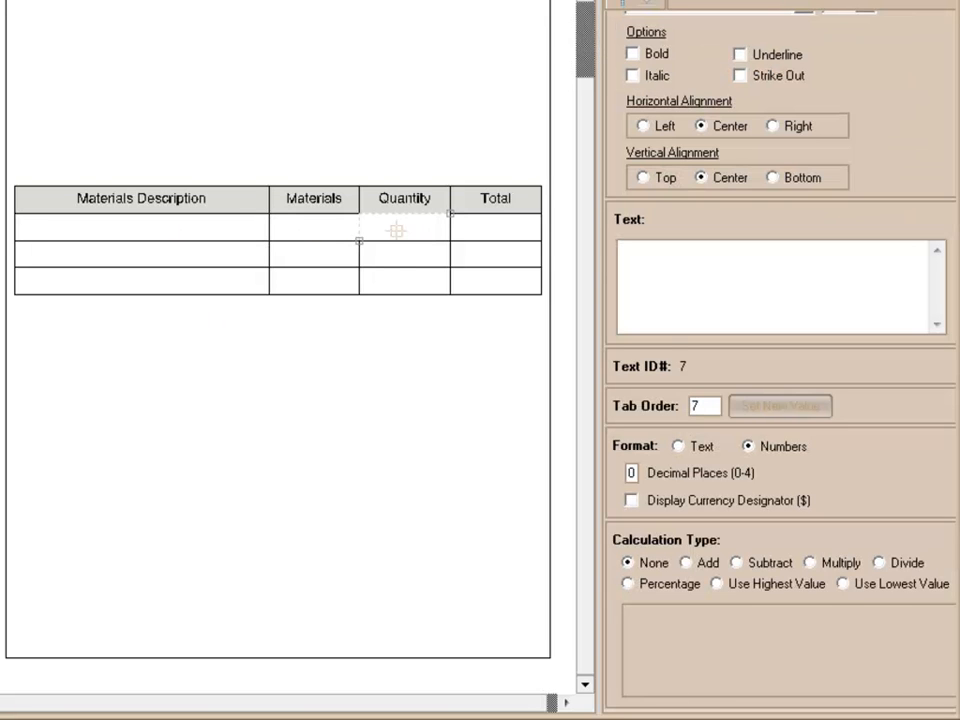
left_click(494, 231)
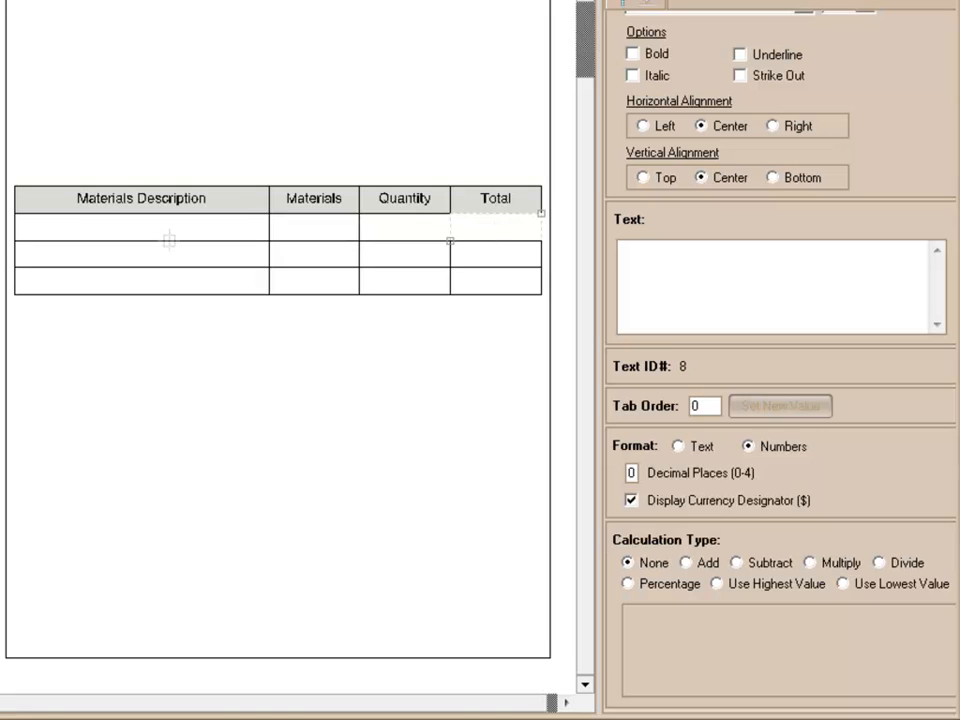
left_click(160, 258)
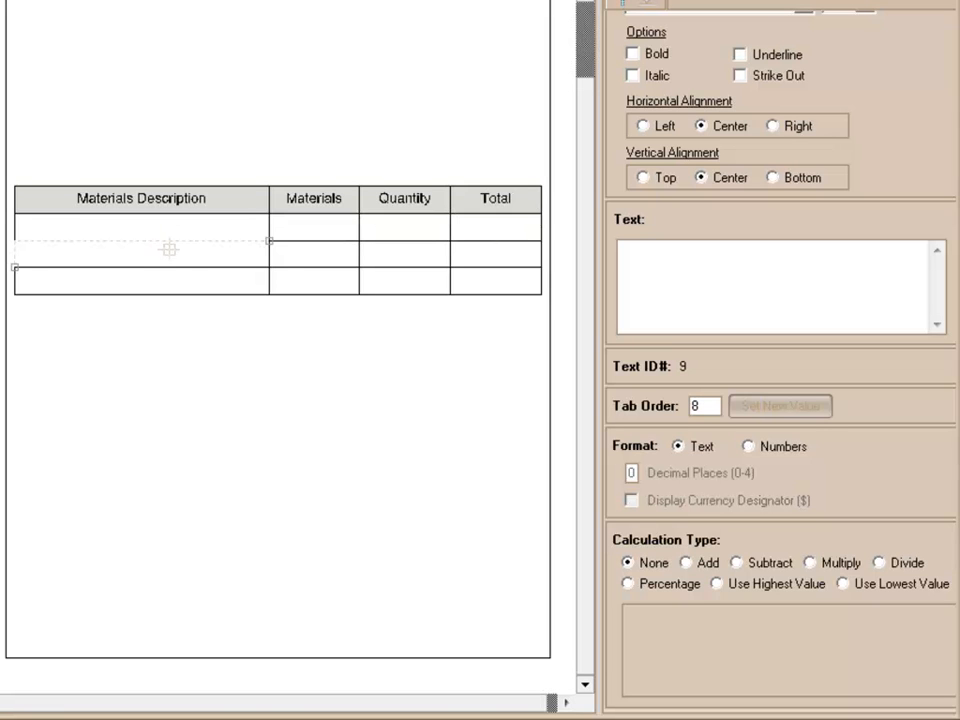
left_click(308, 250)
left_click(397, 249)
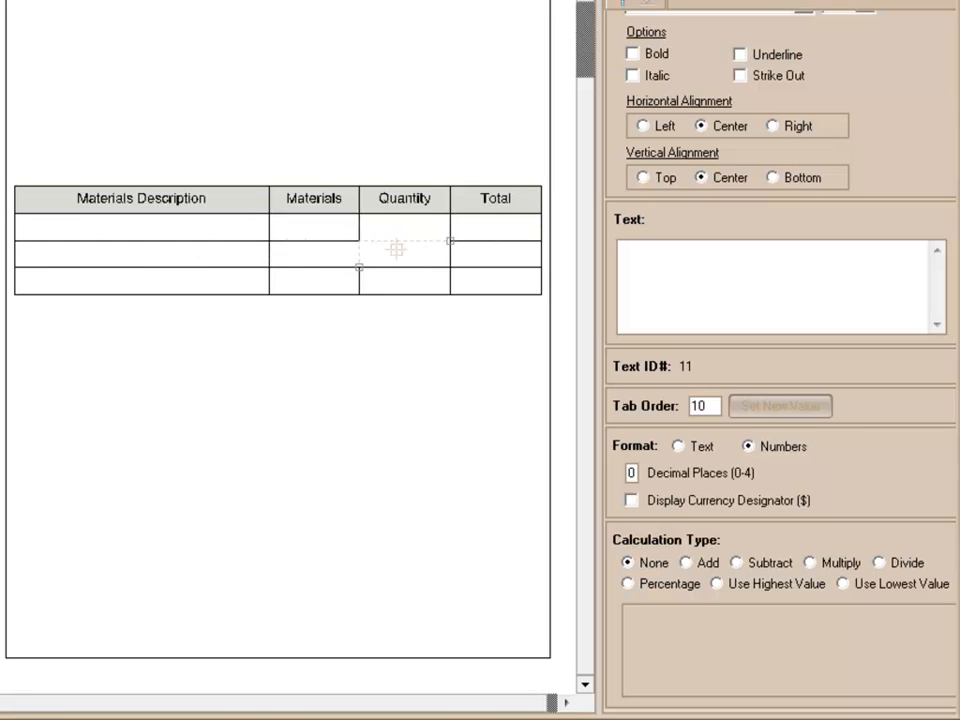
Set the tab order of the second blank row's box in the "Total" column to 0.
left_click(495, 254)
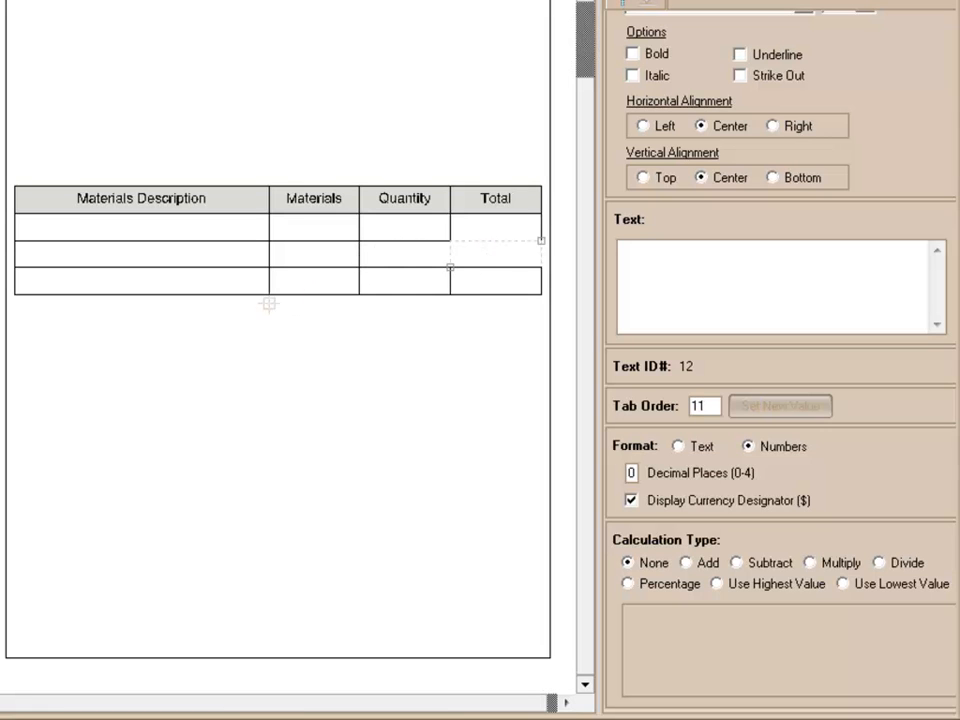
double_click(708, 405)
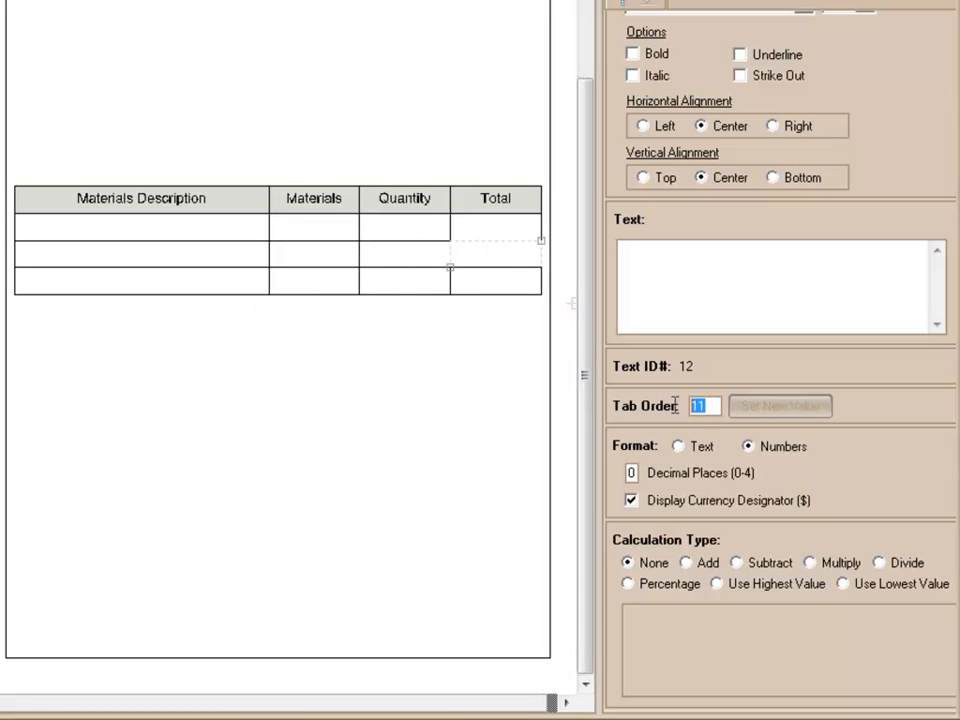
type("0")
left_click(733, 410)
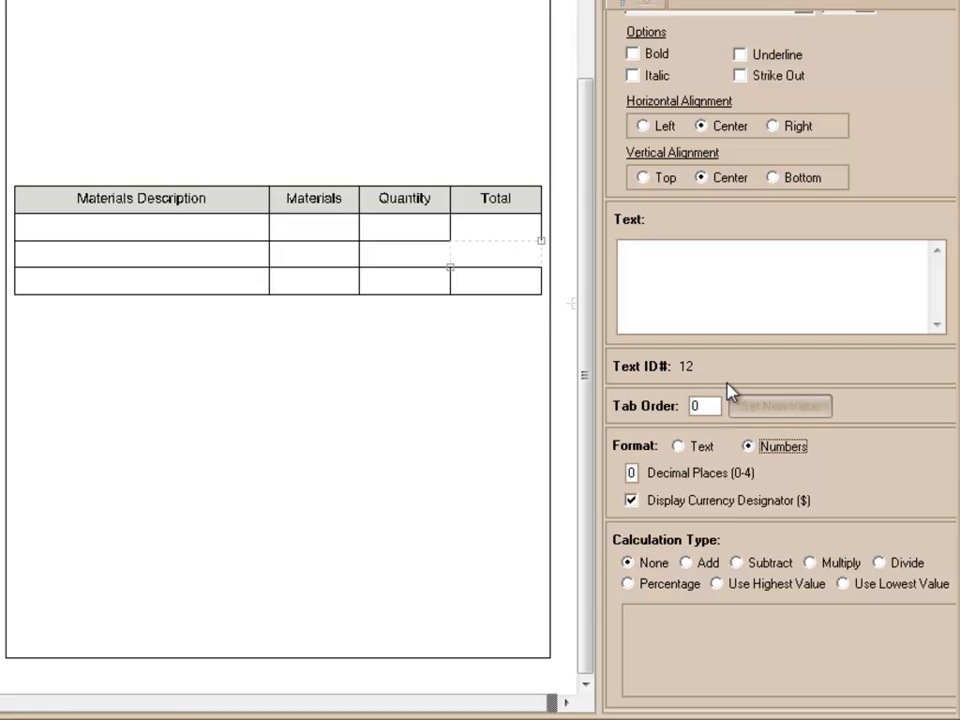
Set the tab order of the third blank row's "Total" column box to 0, and check that row's other boxes.
left_click(514, 287)
double_click(700, 405)
type("0")
left_click(735, 408)
left_click(310, 282)
left_click(388, 284)
left_click(232, 289)
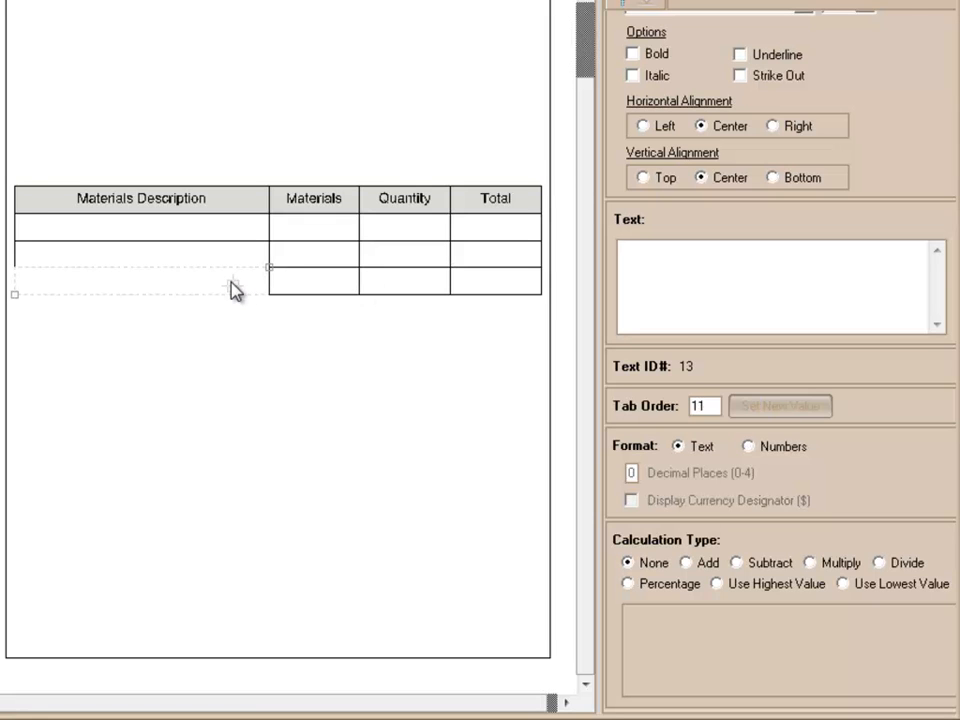
left_click(261, 330)
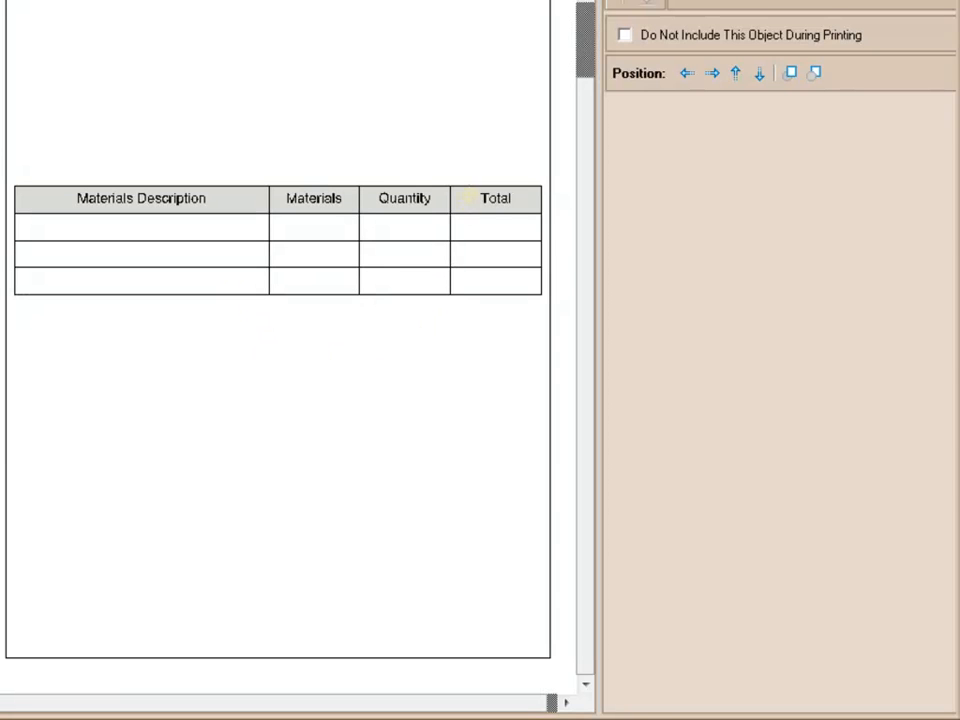
Duplicate the shaded "Total" header box and place the copy below the last blank row in the "Quantity" column.
left_click(468, 201)
right_click(470, 201)
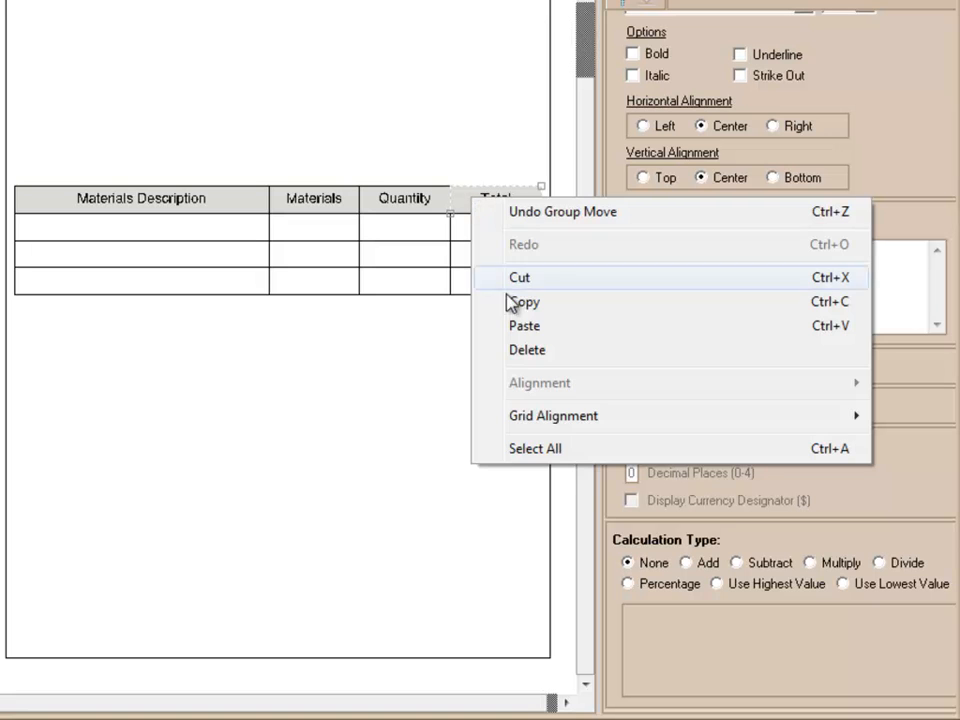
left_click(514, 302)
right_click(381, 369)
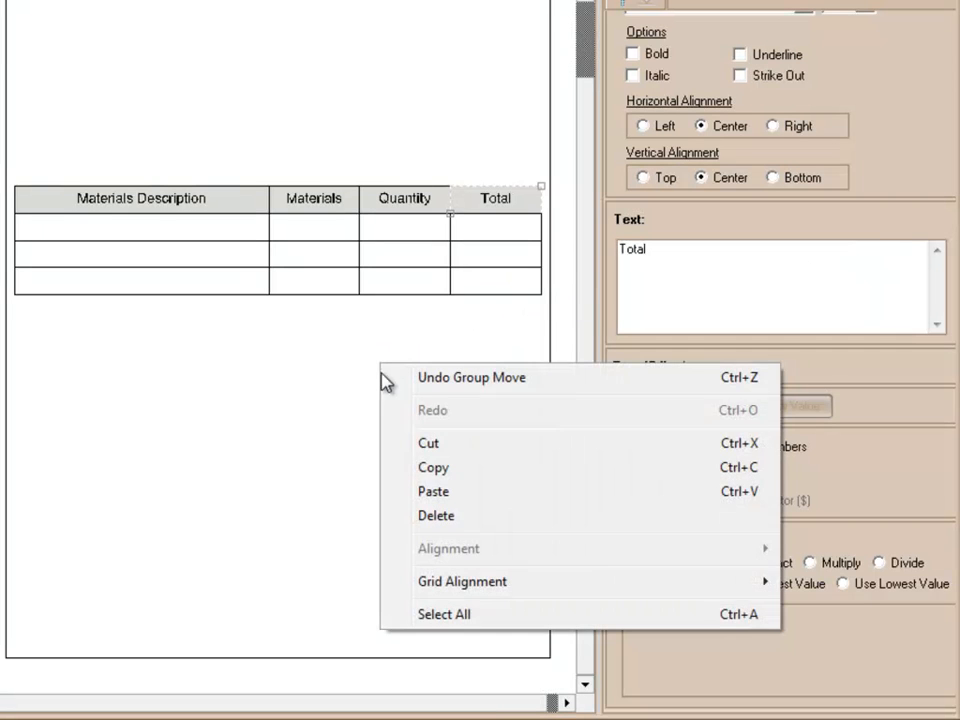
left_click(435, 491)
left_click_drag(504, 208, 411, 326)
left_click(480, 330)
Duplicate the last blank box in the "Total" column, place the copy beside the lower "Total" label, and select it.
left_click(486, 296)
right_click(486, 296)
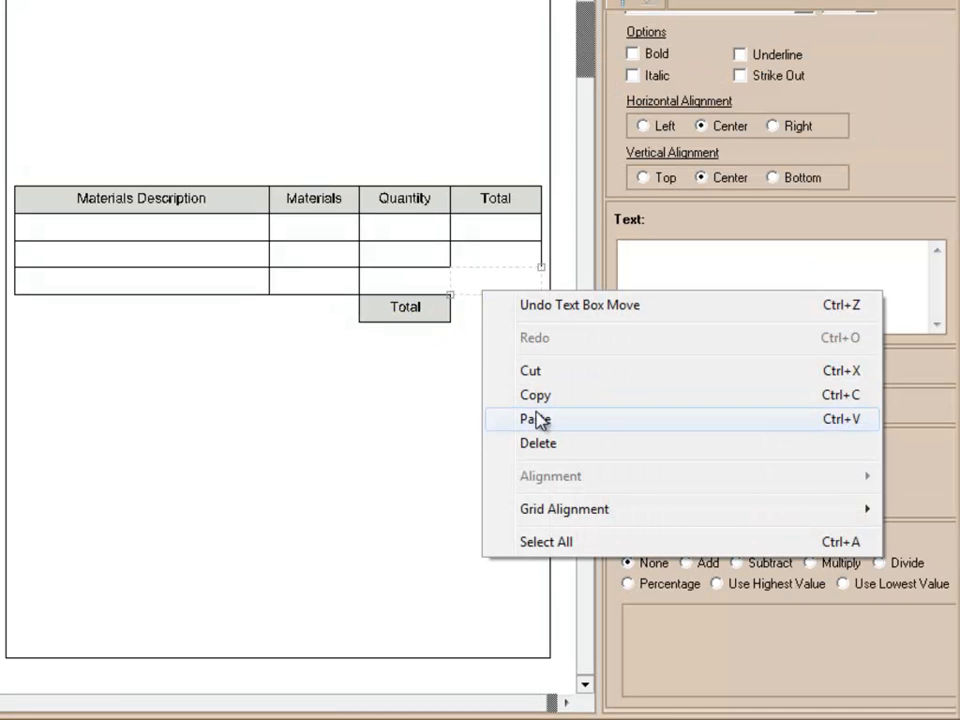
left_click(506, 302)
right_click(506, 302)
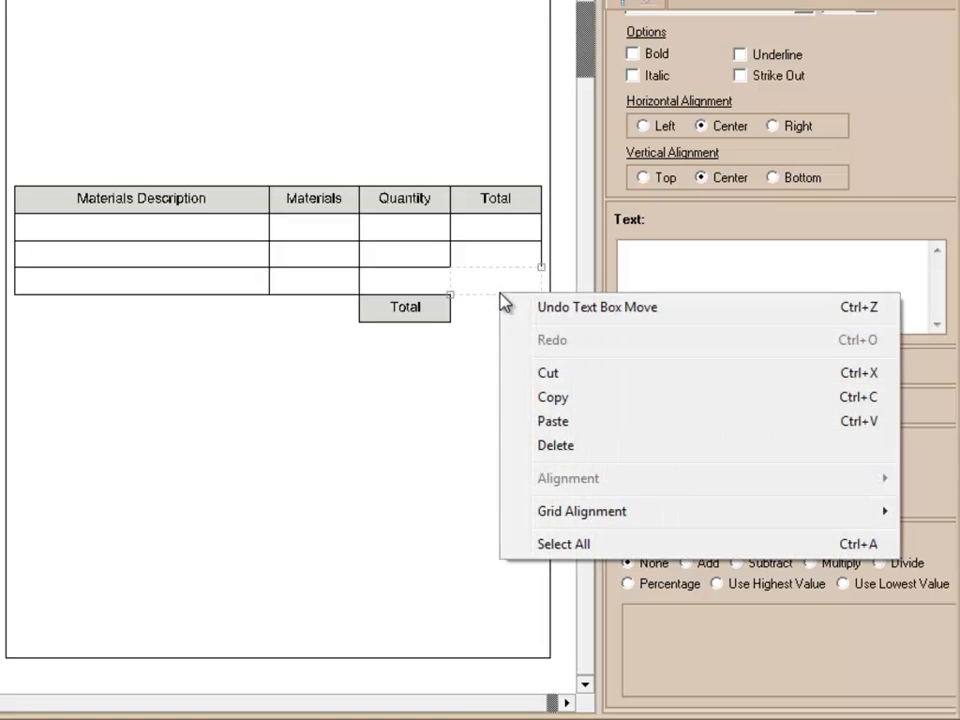
left_click(548, 419)
left_click_drag(497, 288, 498, 315)
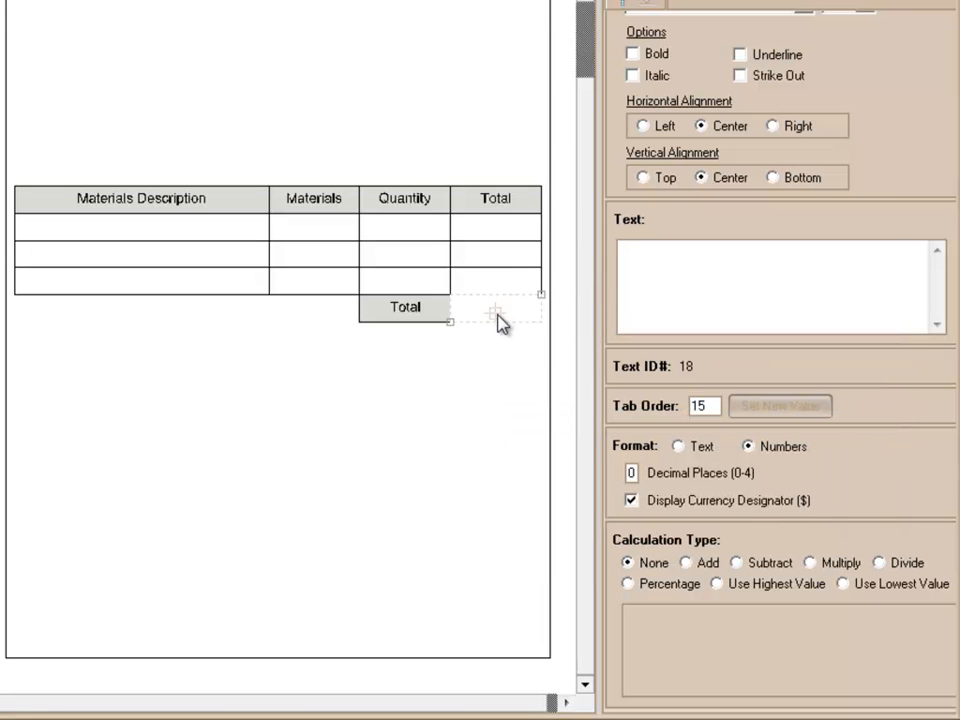
left_click(495, 332)
left_click(495, 321)
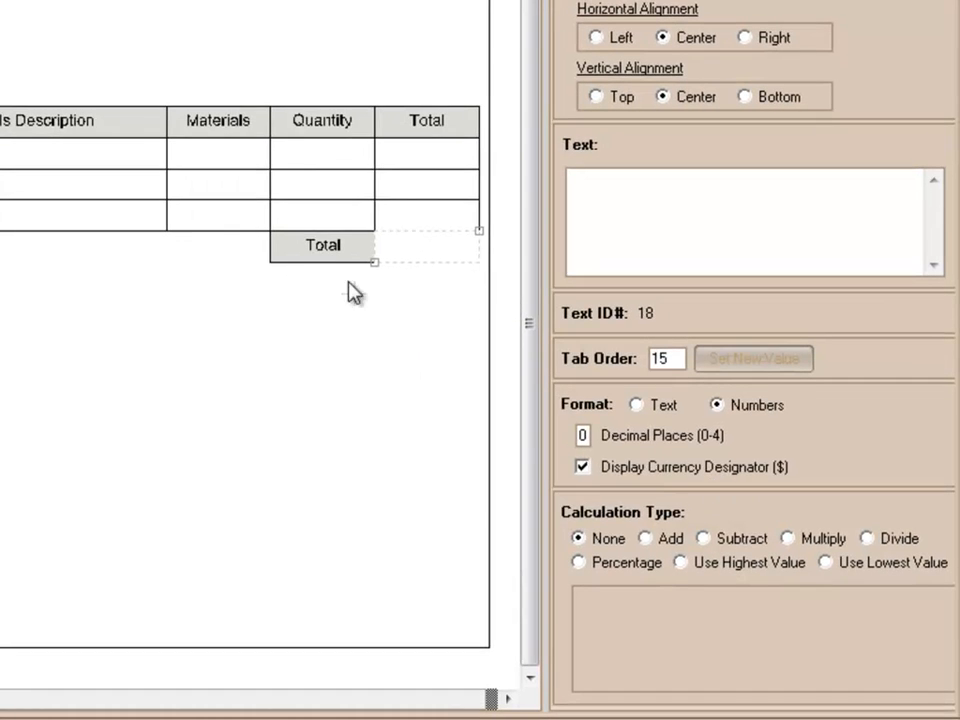
Make the first blank row's "Total" box multiply the text IDs of its "Materials" and "Quantity" boxes, 6 x 7.
left_click(336, 257)
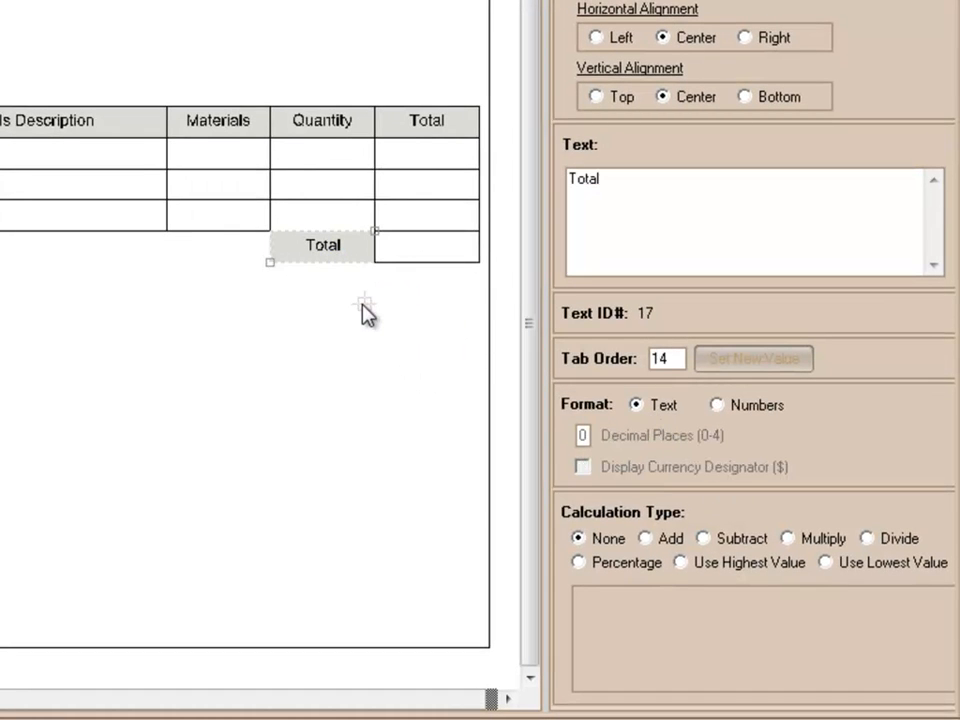
left_click(365, 312)
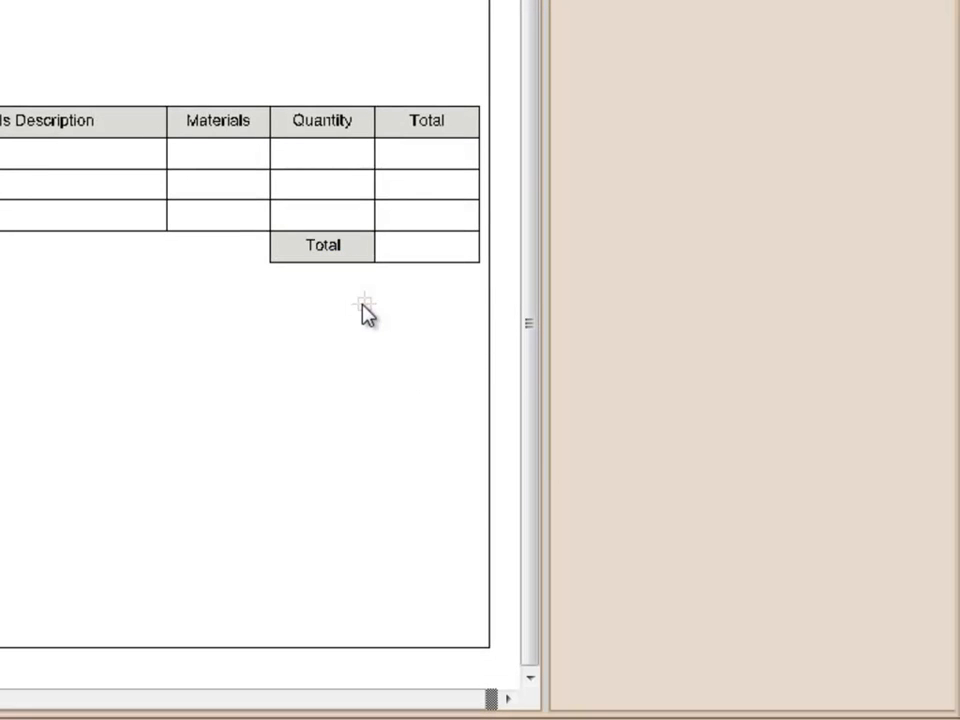
left_click(427, 160)
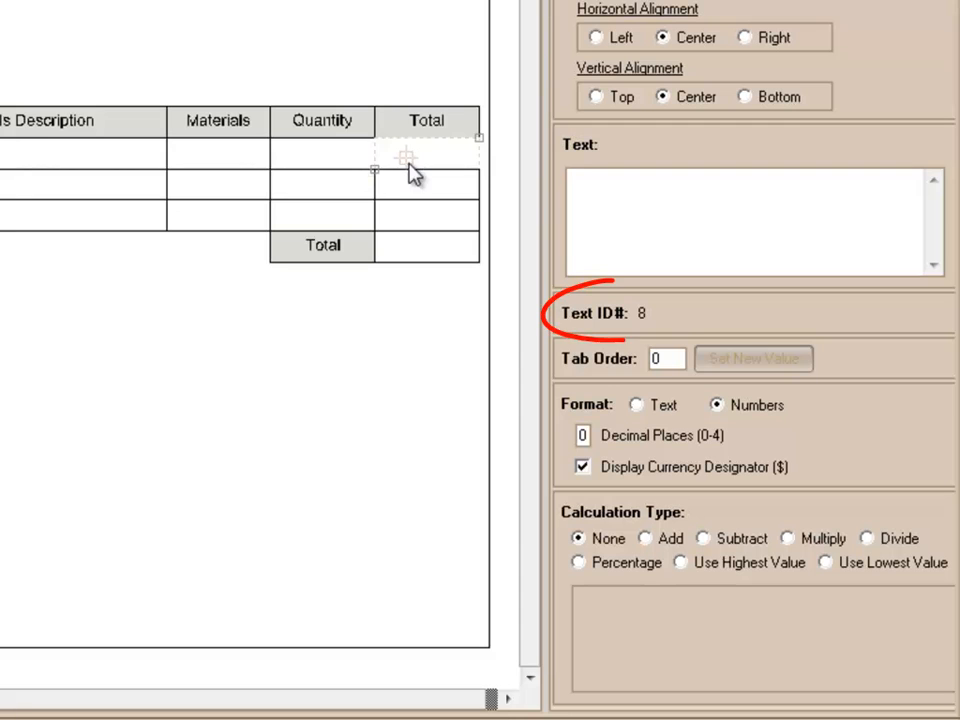
left_click(234, 168)
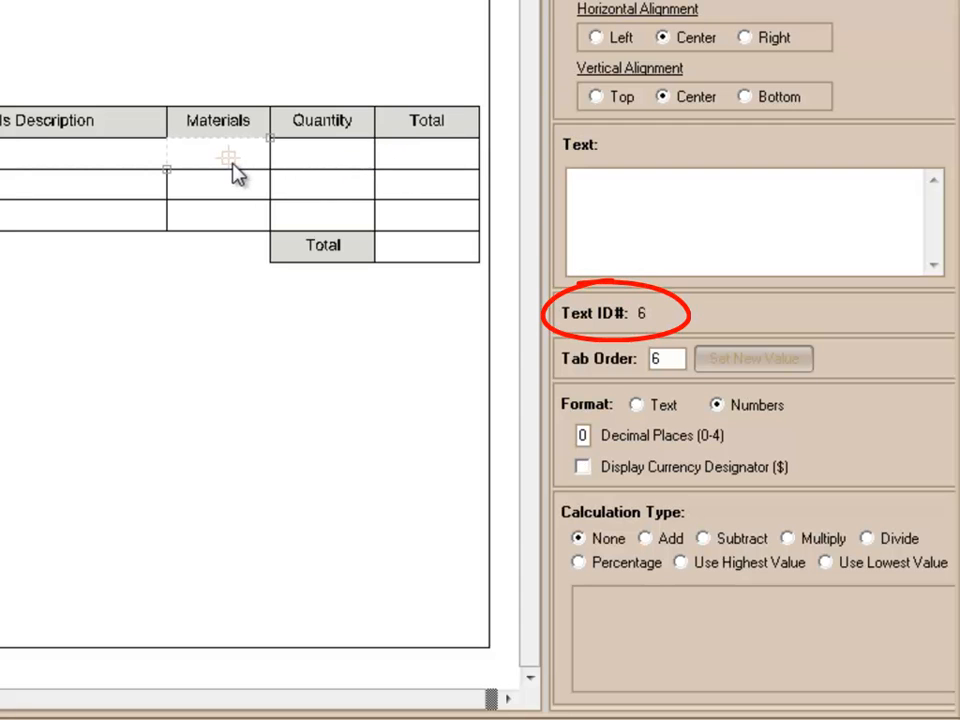
left_click(337, 153)
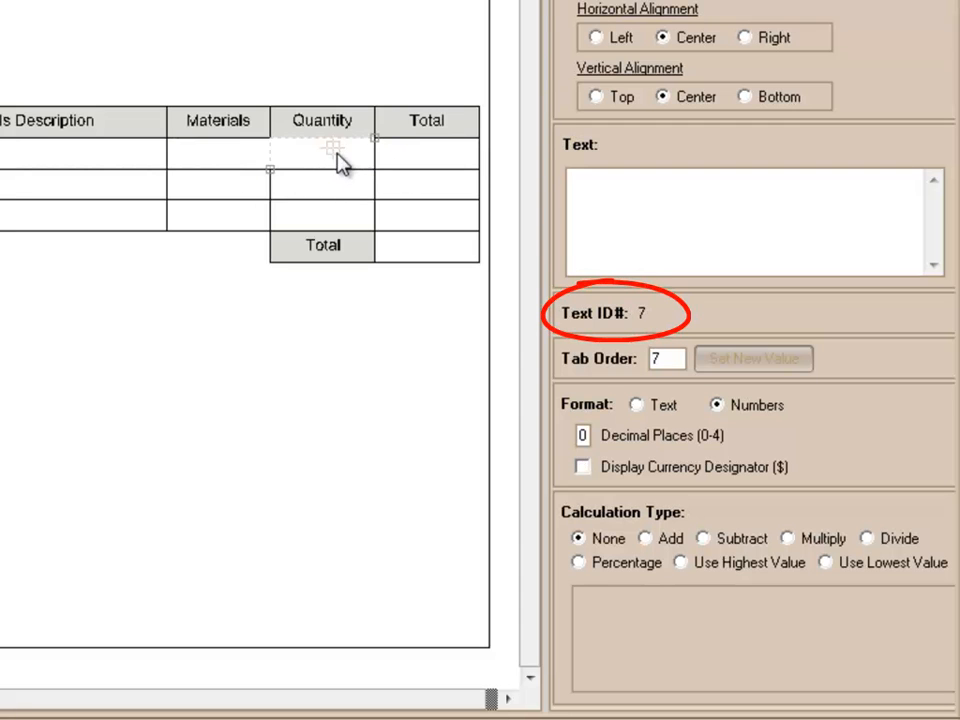
left_click(407, 166)
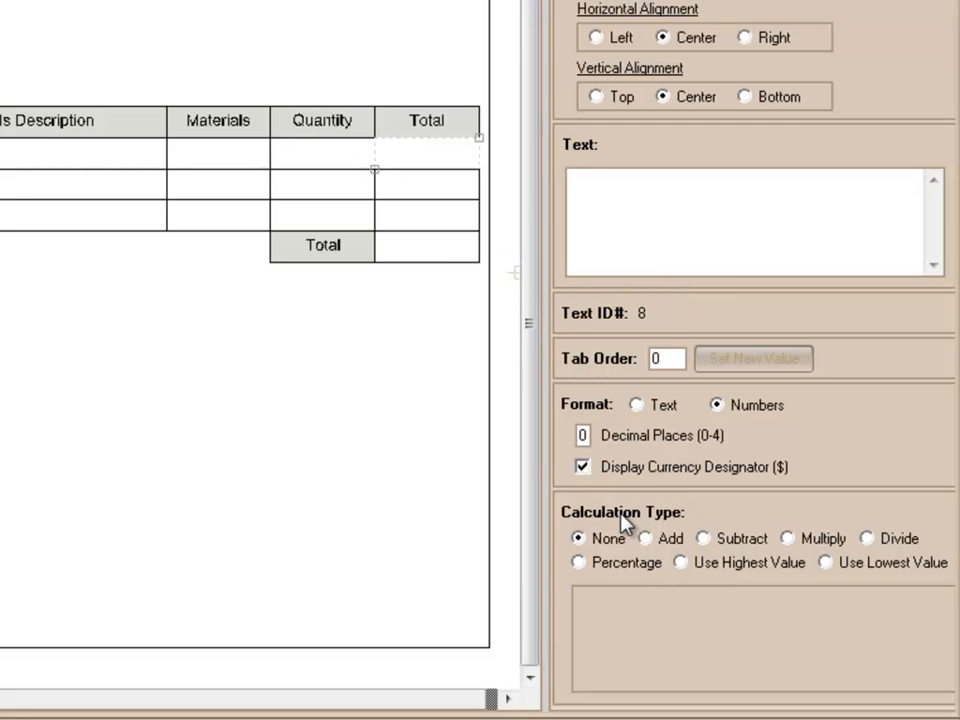
left_click(787, 539)
left_click(636, 630)
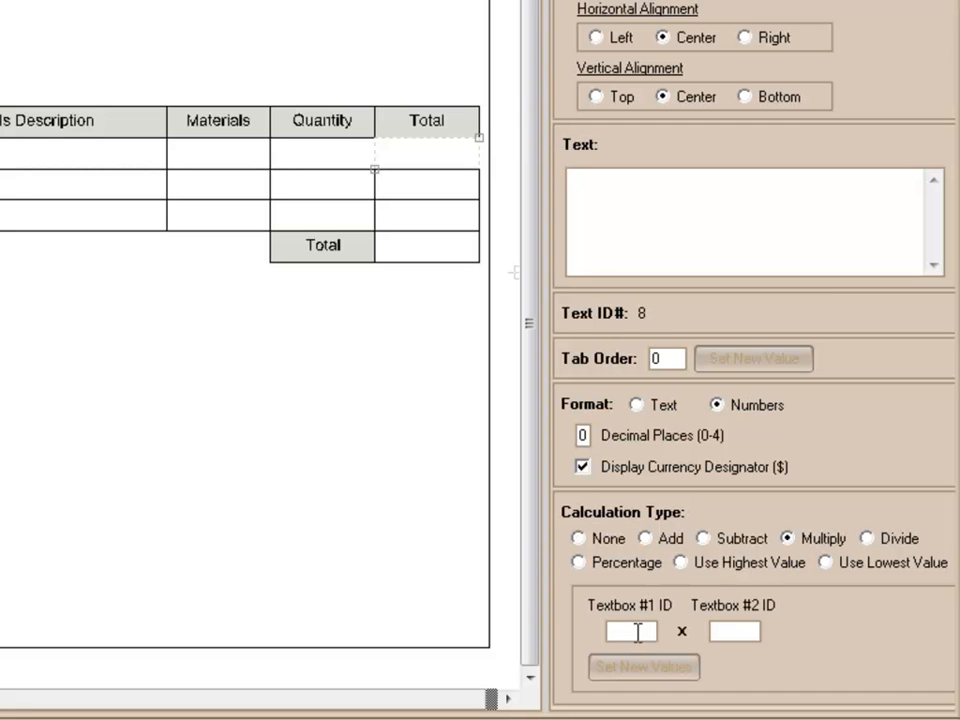
type("6")
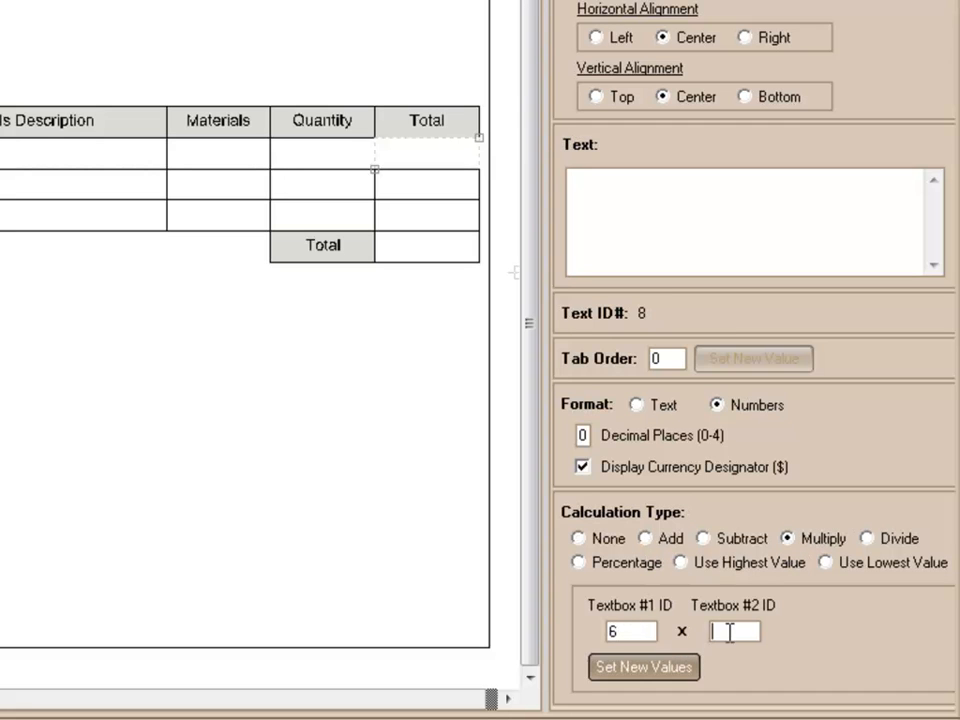
left_click(730, 631)
type("7")
left_click(643, 667)
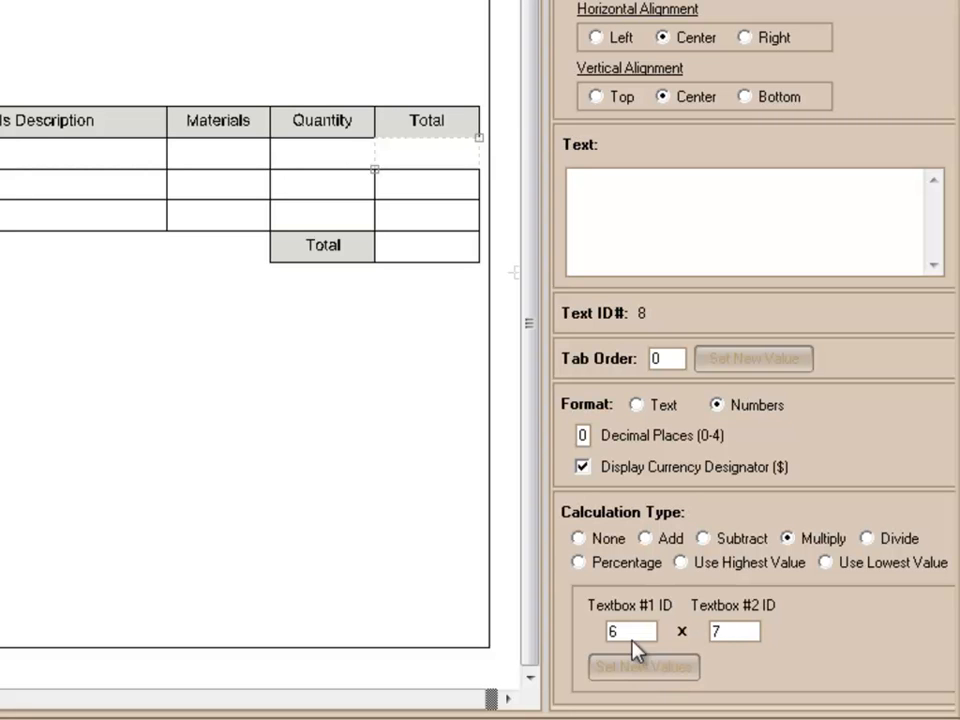
Make the second blank row's "Total" box multiply the text IDs of its "Materials" and "Quantity" boxes, 10 x 11.
left_click(233, 186)
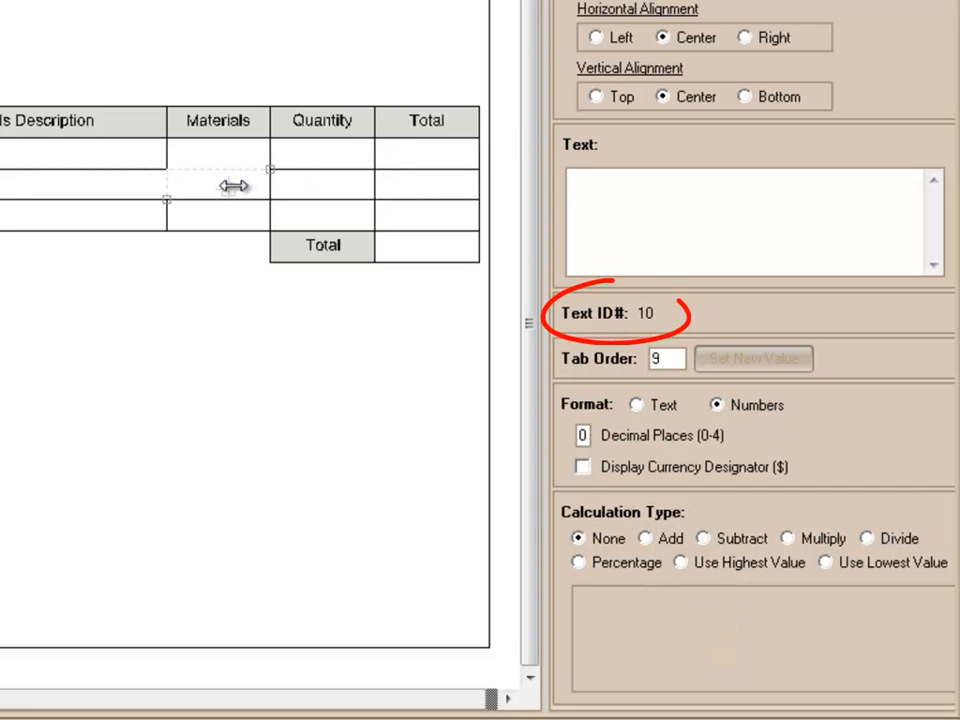
left_click(310, 181)
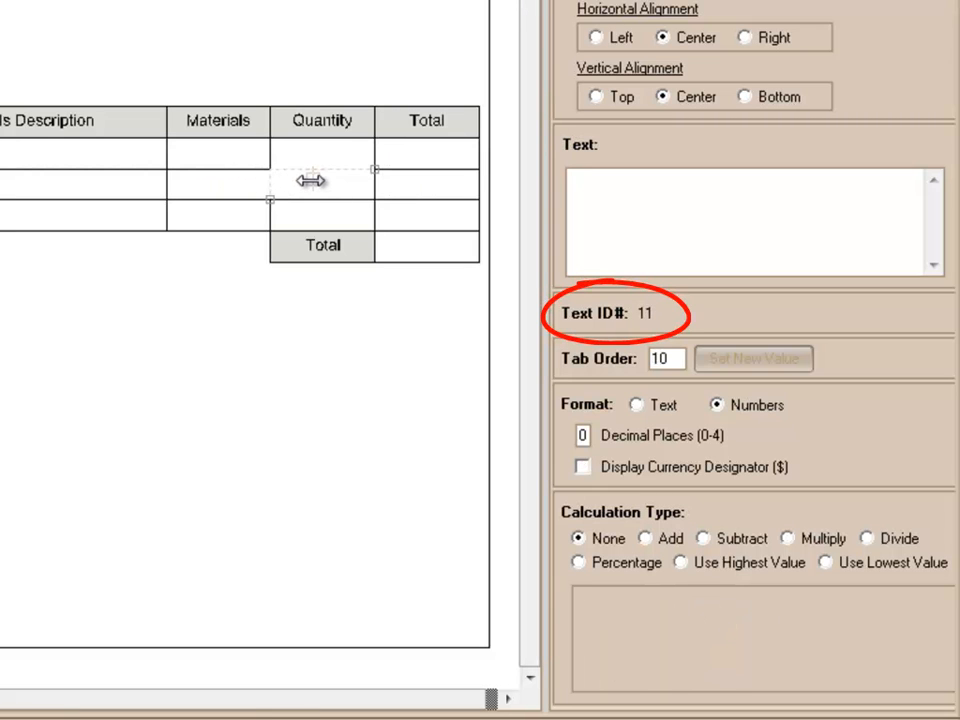
left_click(408, 188)
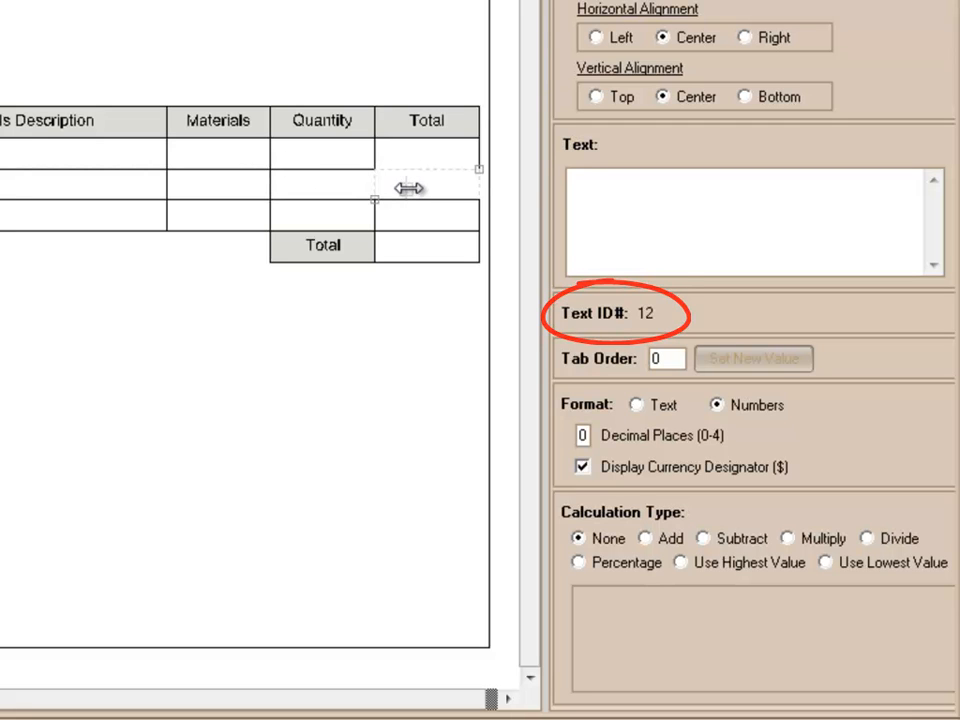
left_click(788, 538)
left_click(637, 632)
type("10")
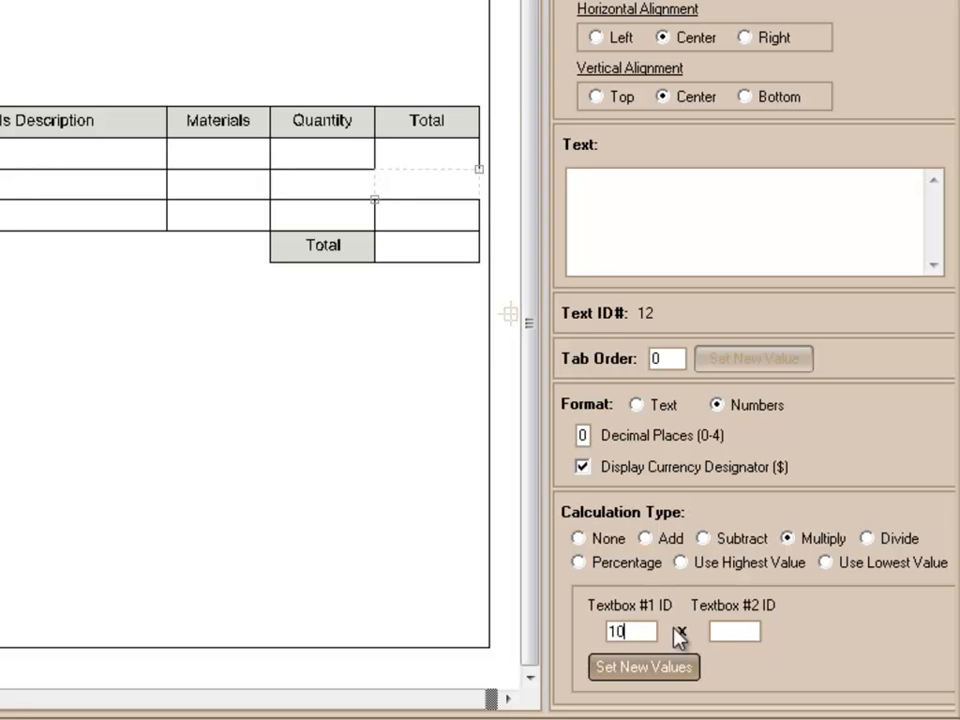
left_click(716, 629)
type("11")
left_click(638, 670)
Make the third blank row's "Total" box multiply the text IDs of its "Materials" and "Quantity" boxes, 14 x 15.
left_click(229, 220)
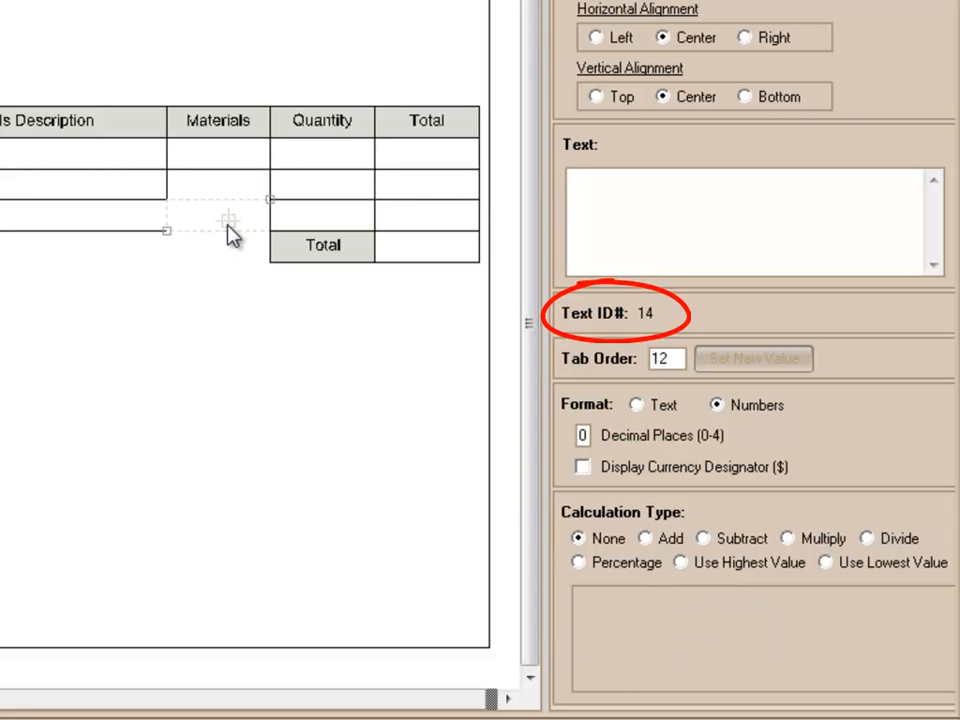
left_click(336, 220)
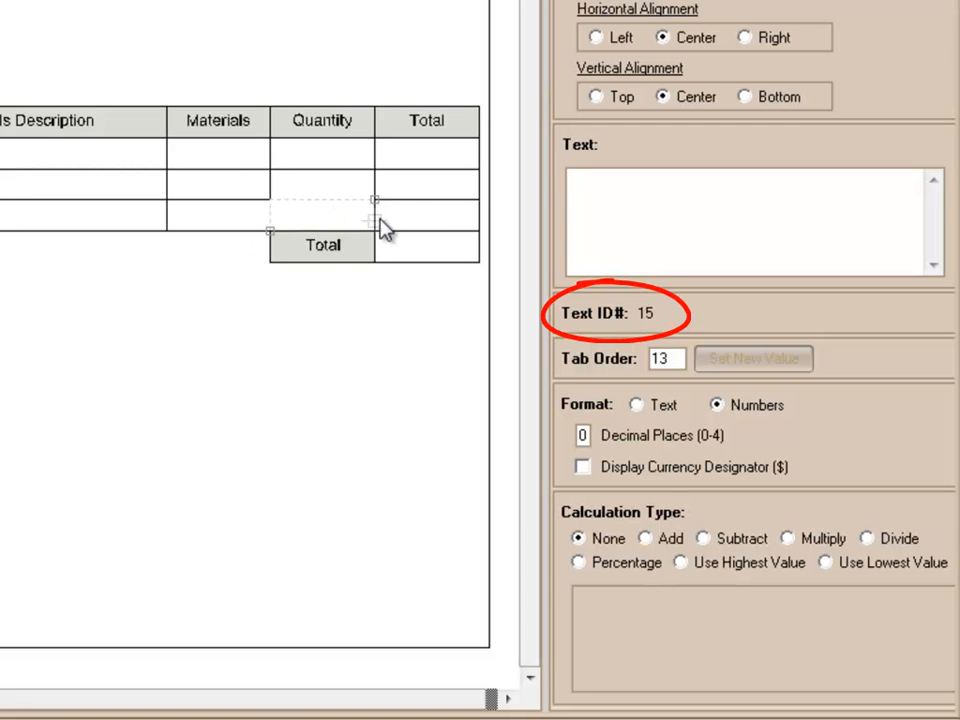
left_click(418, 222)
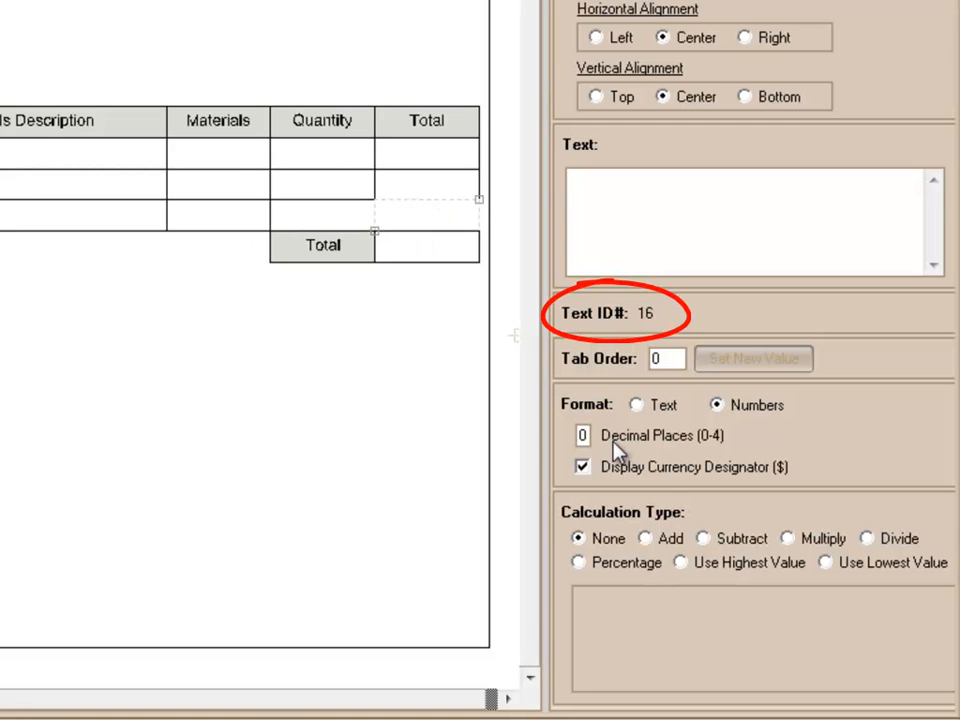
left_click(788, 539)
left_click(647, 630)
type("14")
left_click(734, 631)
type("15")
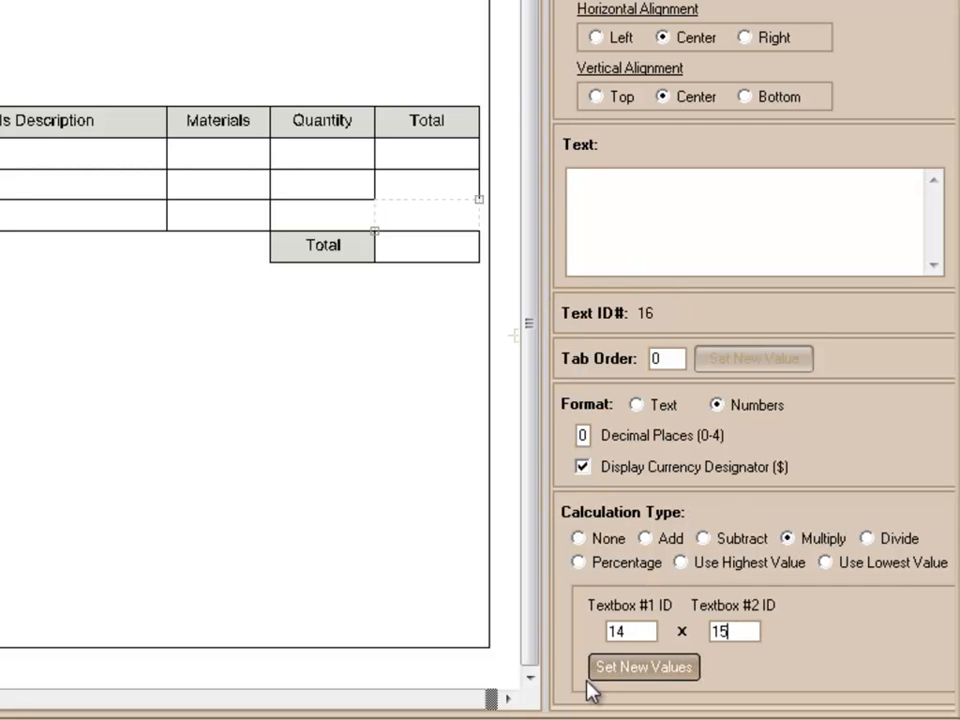
left_click(623, 667)
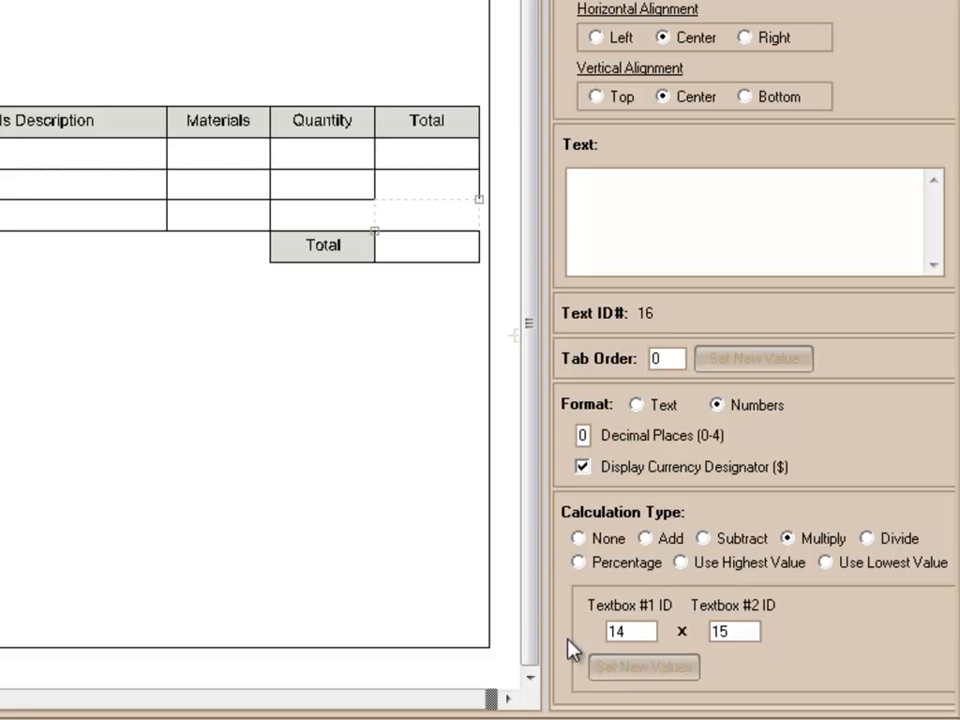
left_click(385, 435)
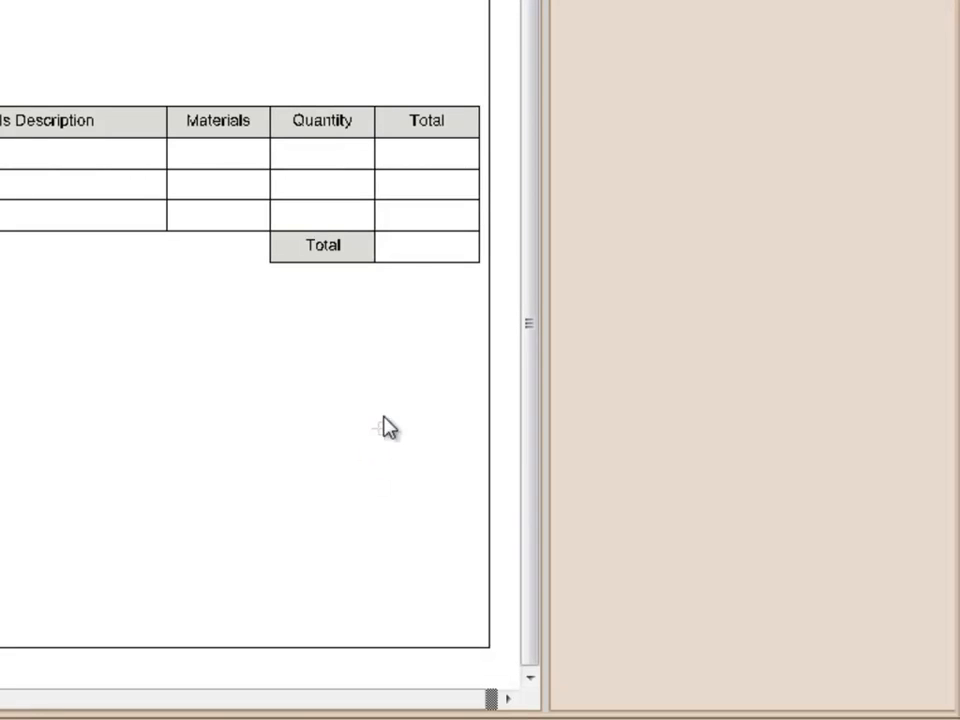
Make the grand total box add the three row totals, using text IDs 8,12,16.
left_click(418, 259)
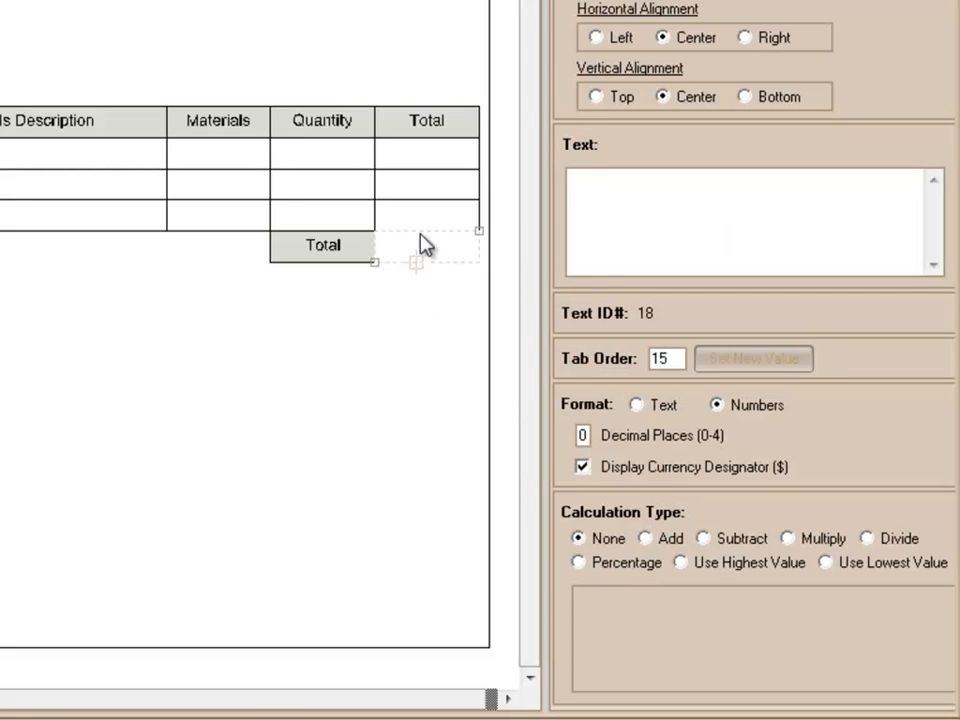
left_click(426, 166)
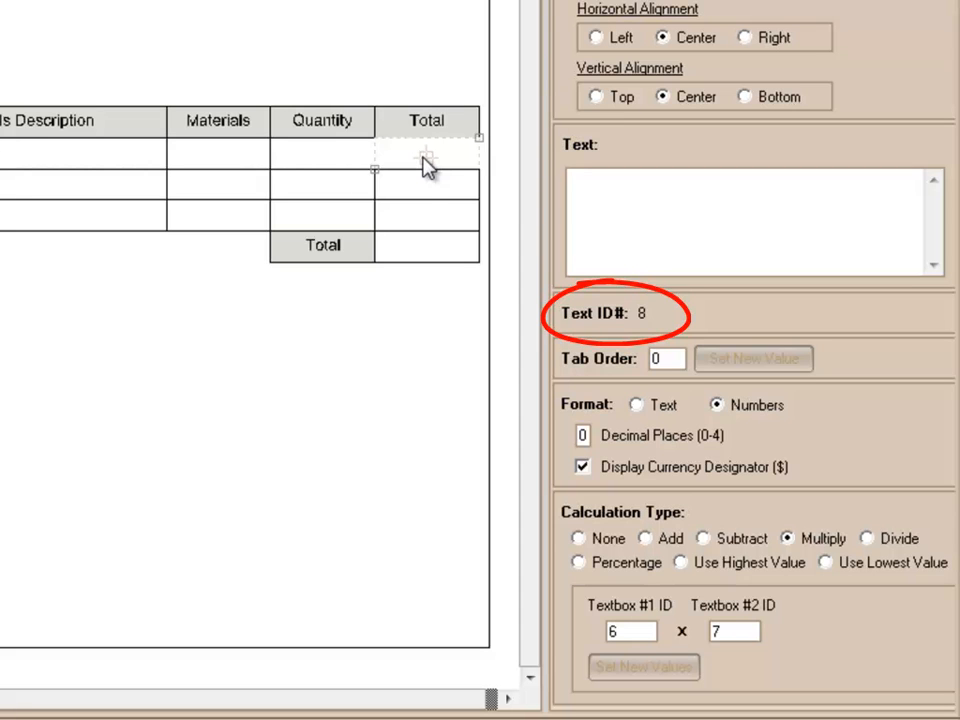
left_click(422, 195)
left_click(425, 224)
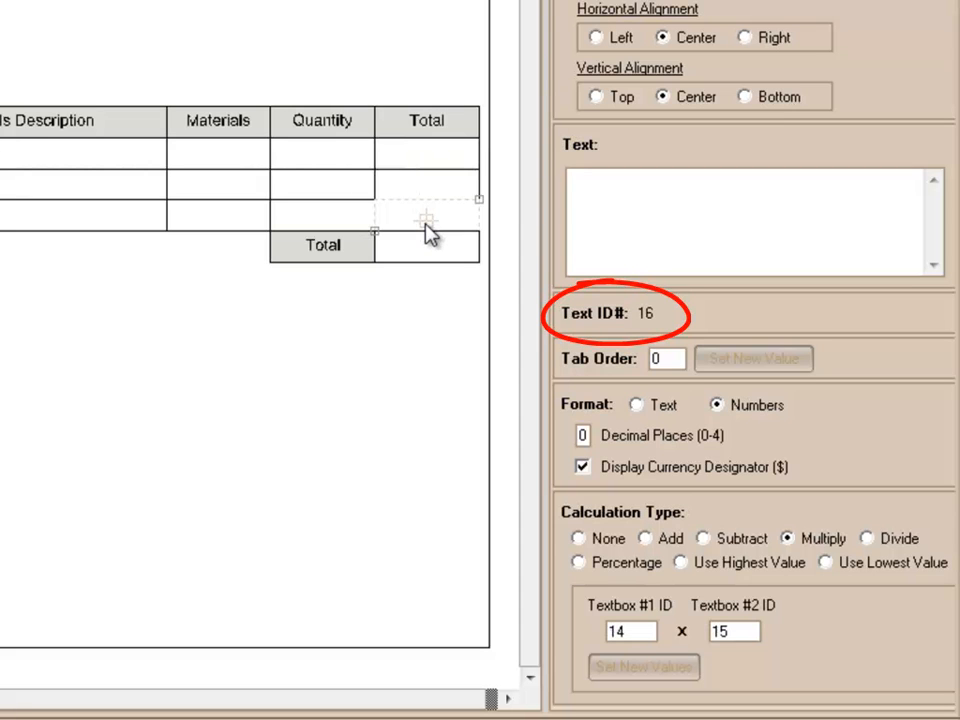
left_click(420, 258)
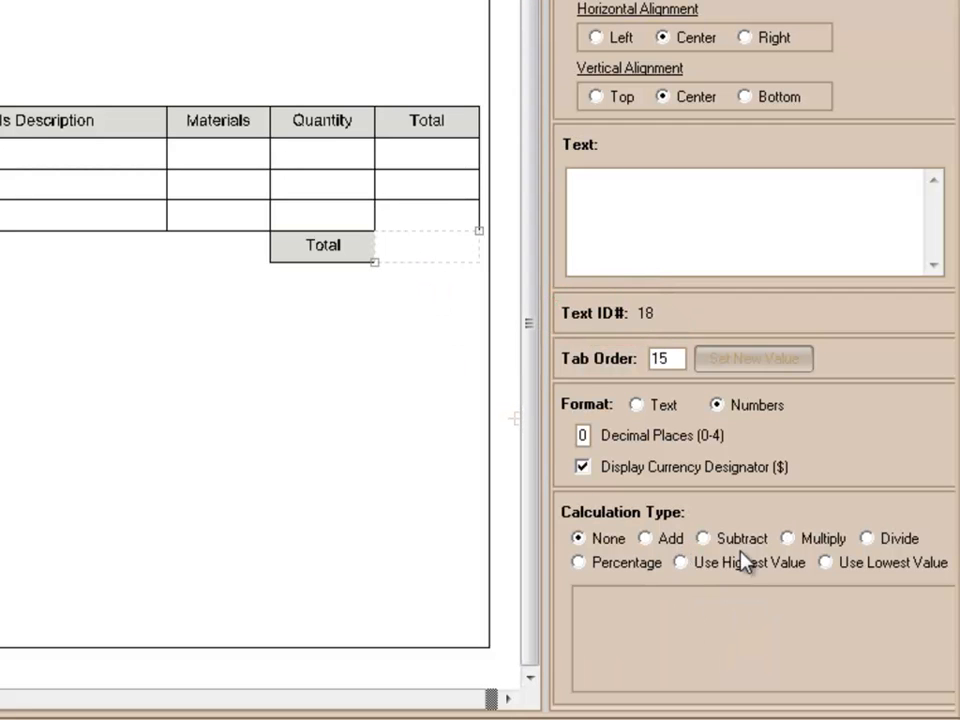
left_click(646, 539)
left_click(639, 628)
type("8,12,16")
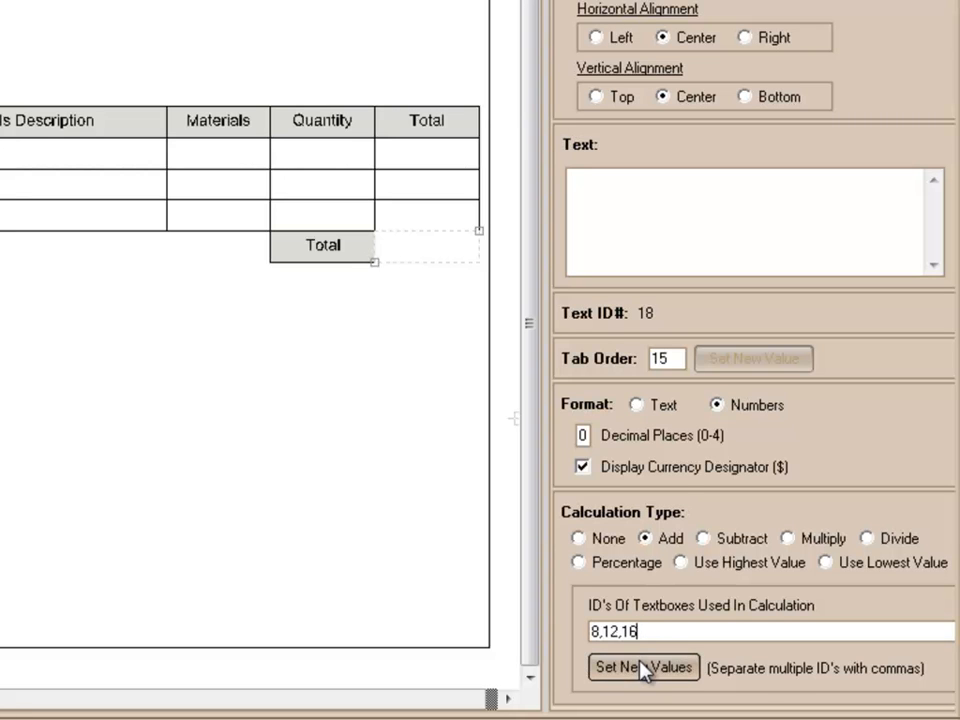
left_click(643, 668)
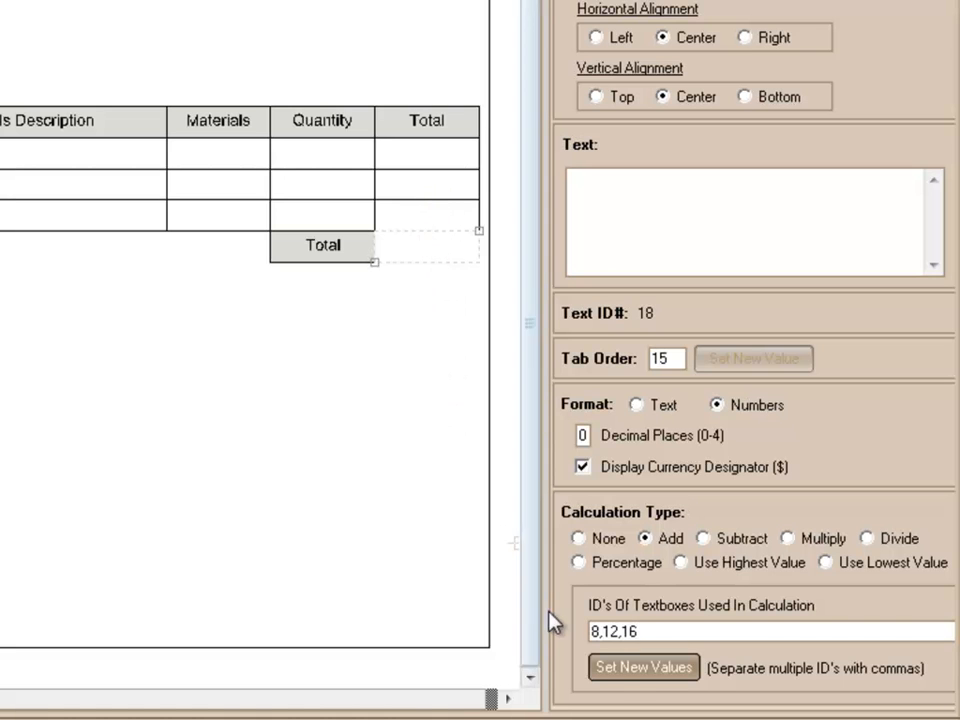
left_click(622, 668)
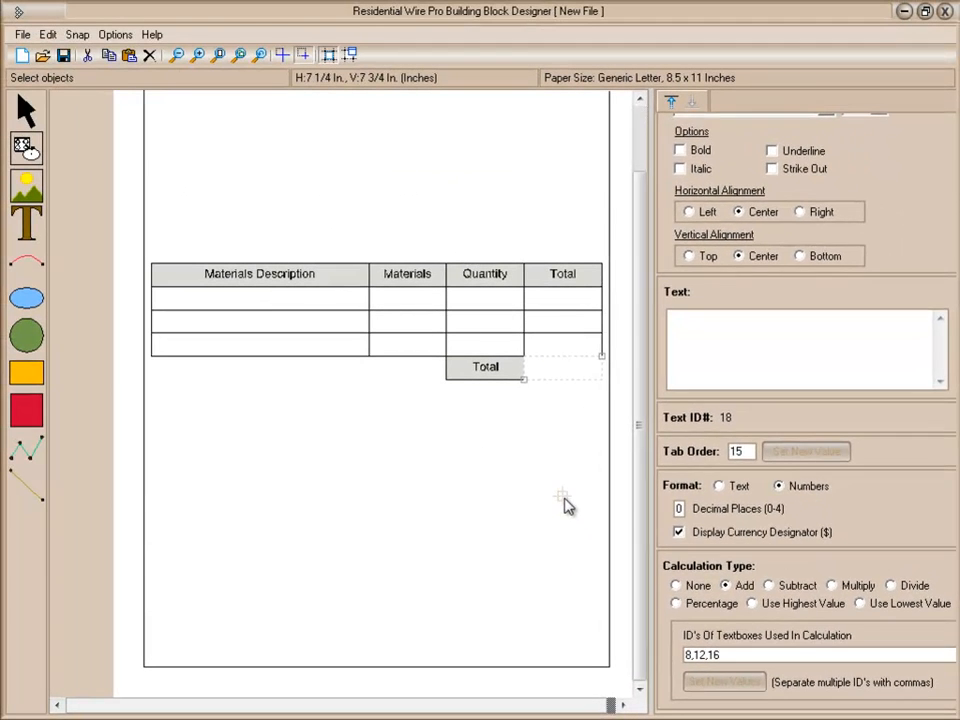
left_click(563, 503)
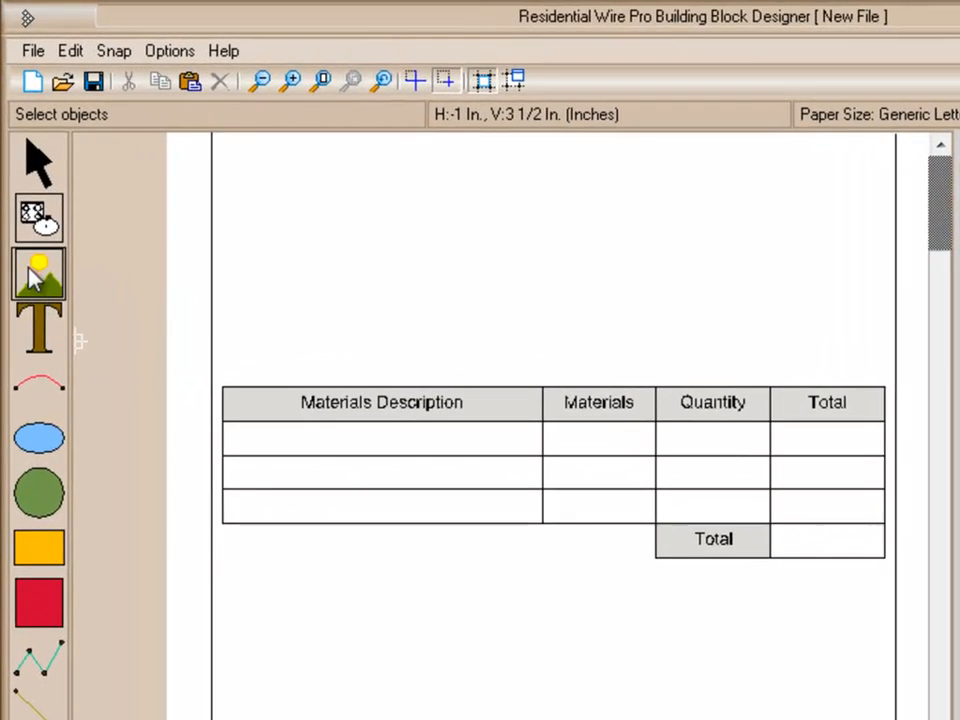
Draw a rectangular image box with the Picture Tool above the table's "Materials Description" column.
left_click(40, 260)
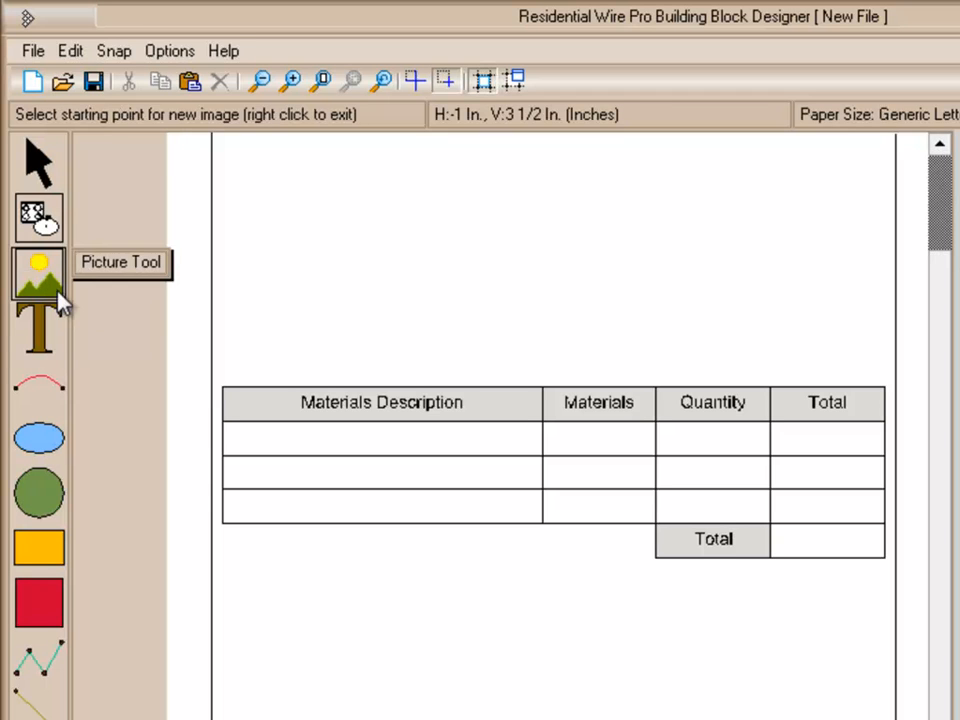
left_click(256, 239)
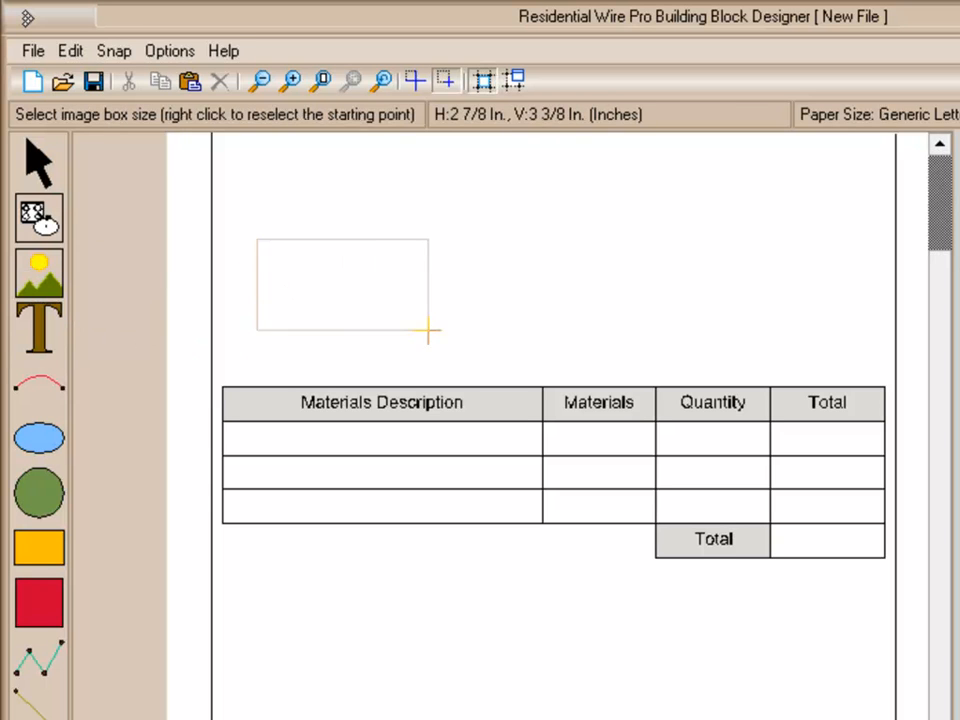
left_click(463, 341)
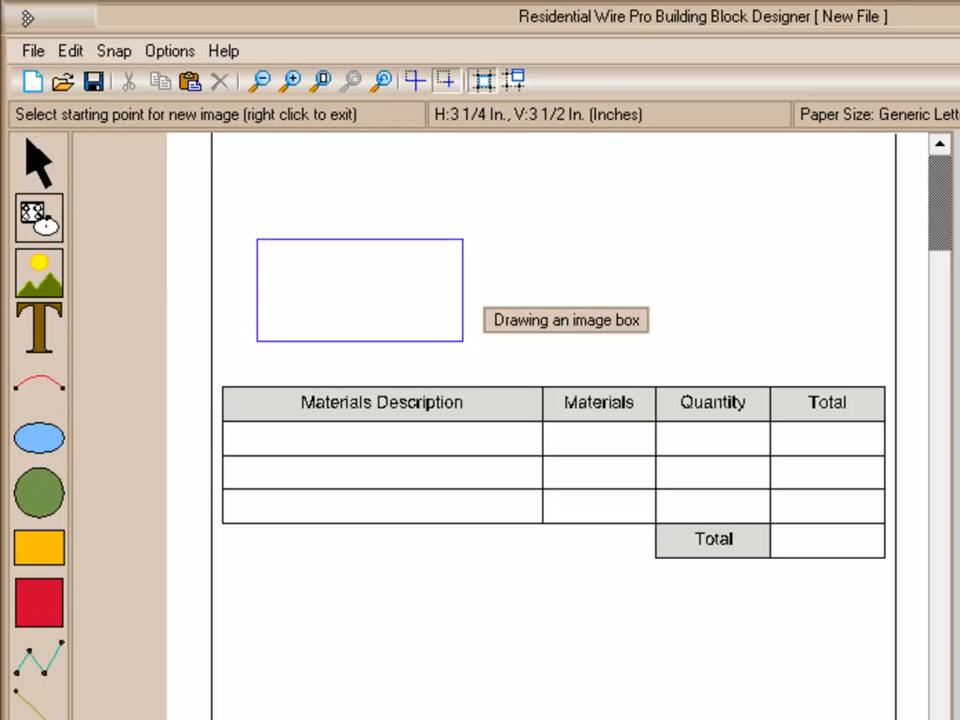
right_click(518, 286)
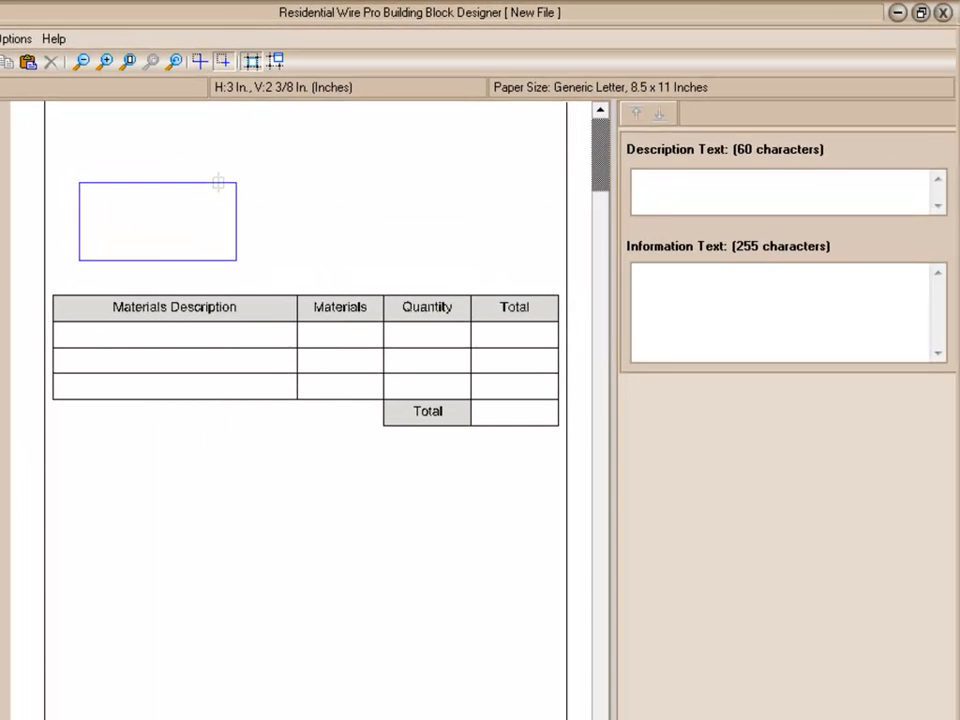
Load the JPEG file "electric company logos.jpg" into the image box and move the logo to just above the table, aligned with its left edge.
left_click(235, 186)
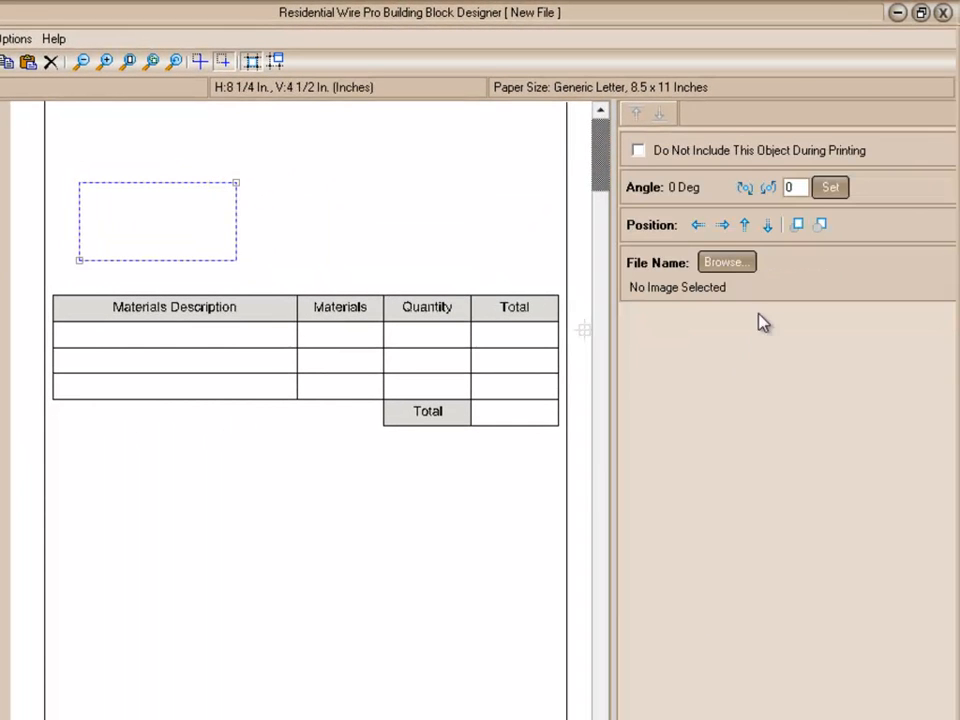
left_click(727, 263)
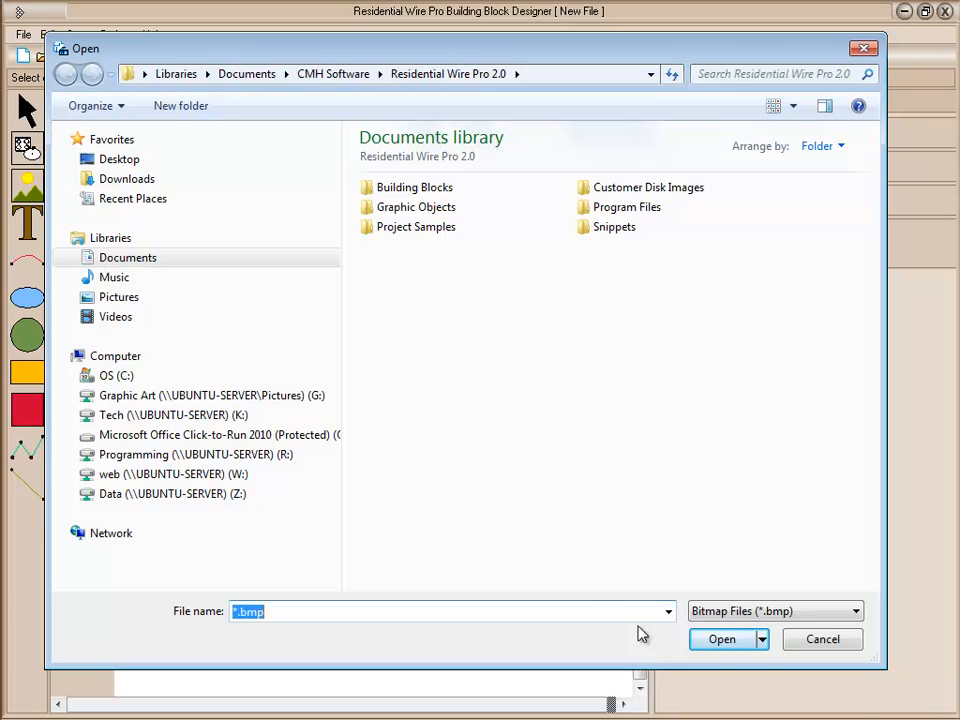
left_click(852, 614)
left_click(747, 643)
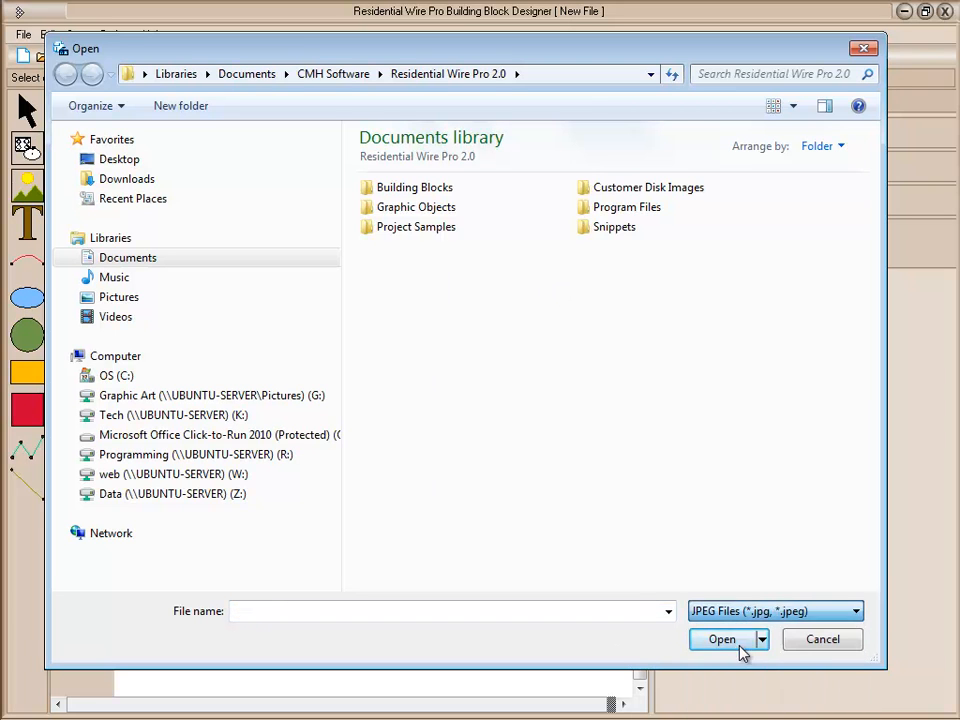
left_click(430, 250)
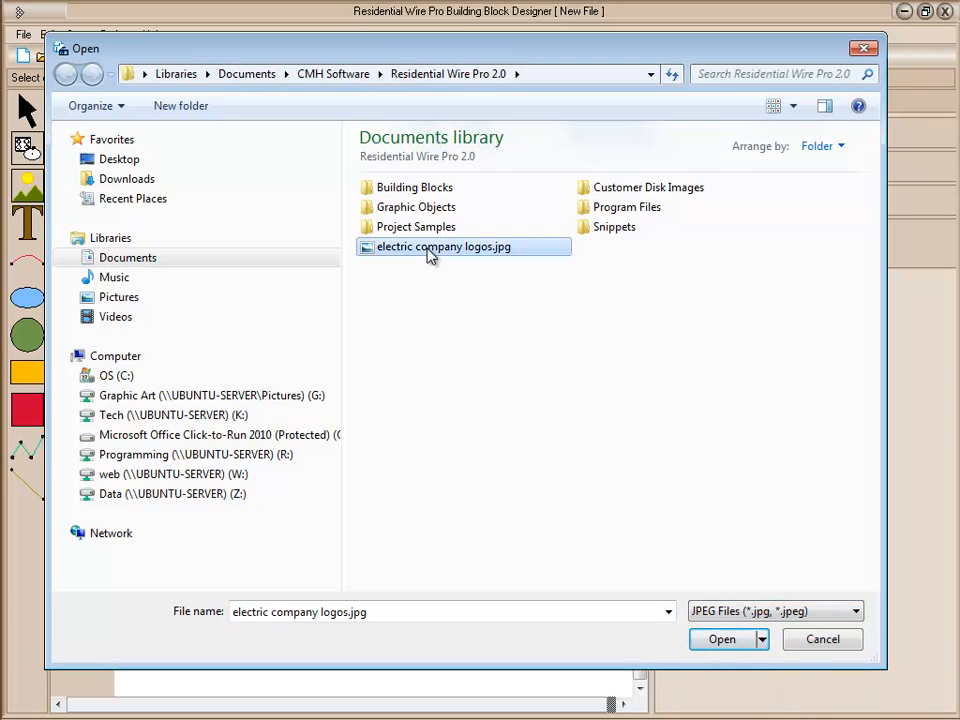
left_click(733, 640)
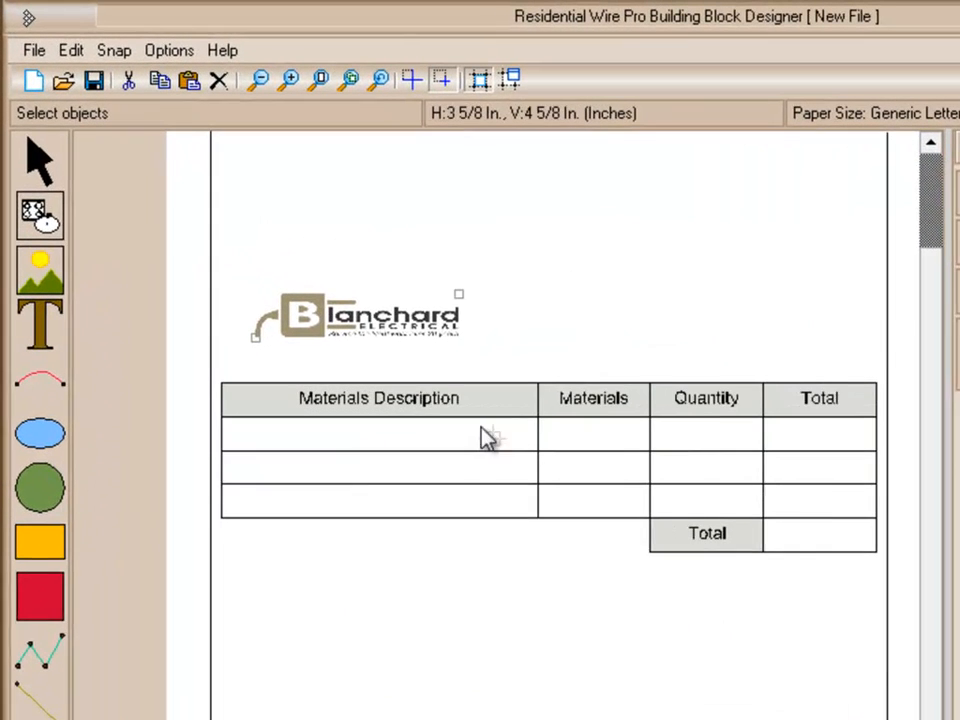
left_click_drag(413, 330, 386, 360)
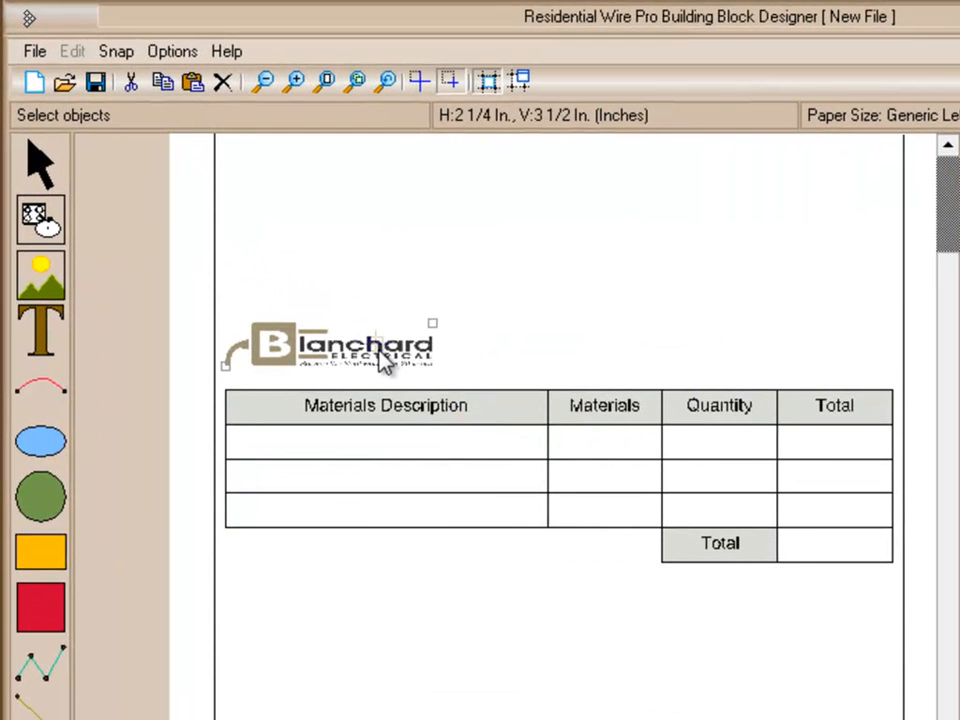
left_click(457, 290)
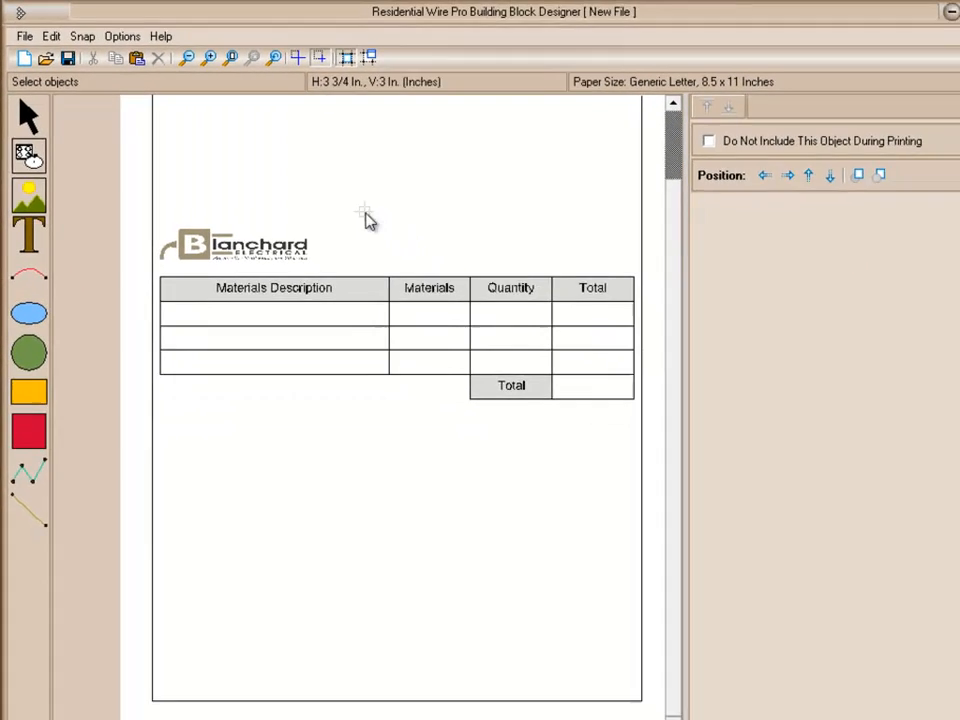
Save the building block as "Test" in the Invoice and Estimate Forms folder and close the Building Block Designer.
left_click(23, 34)
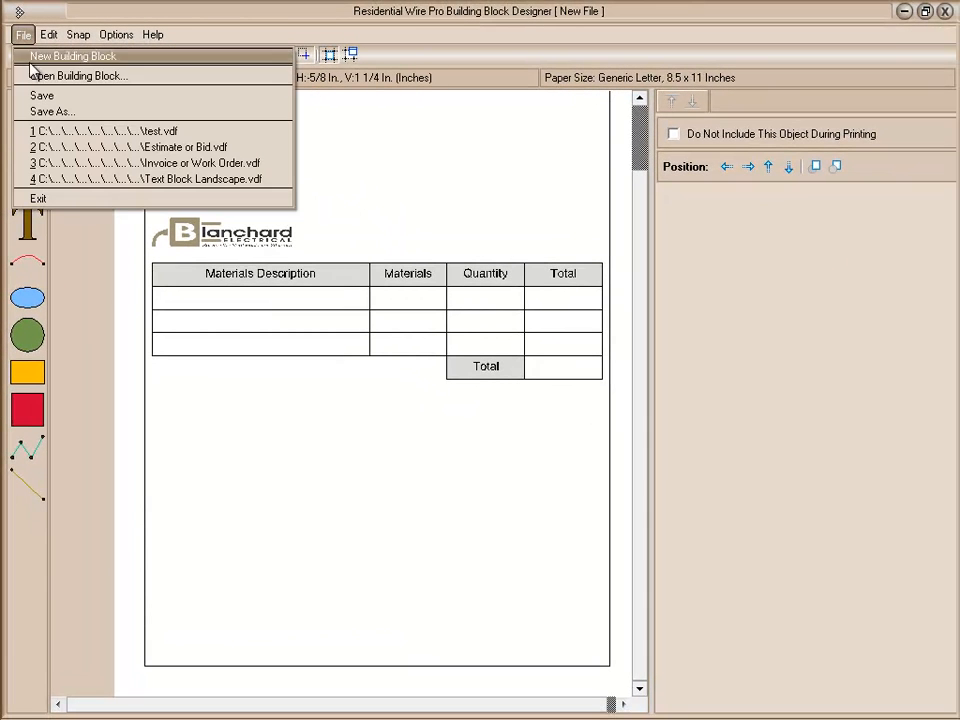
left_click(44, 113)
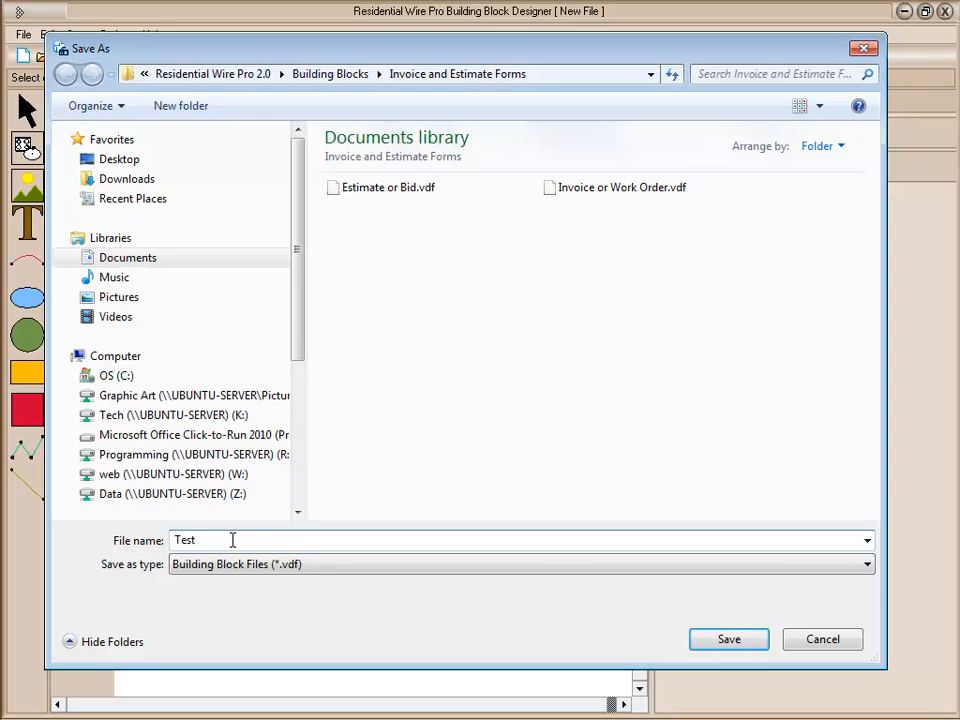
left_click(729, 640)
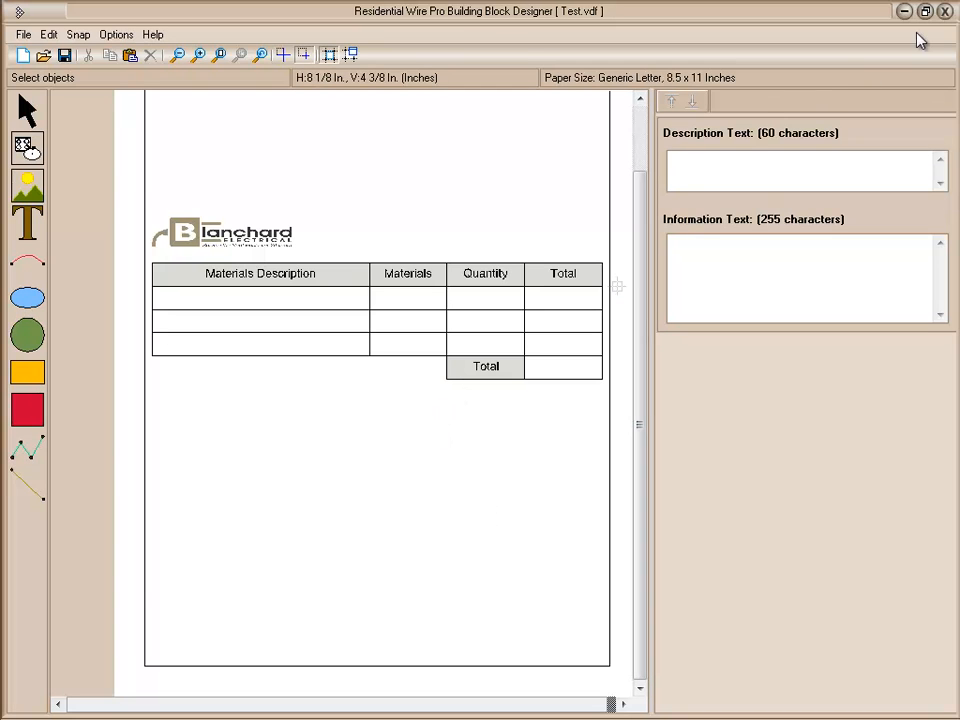
left_click(944, 12)
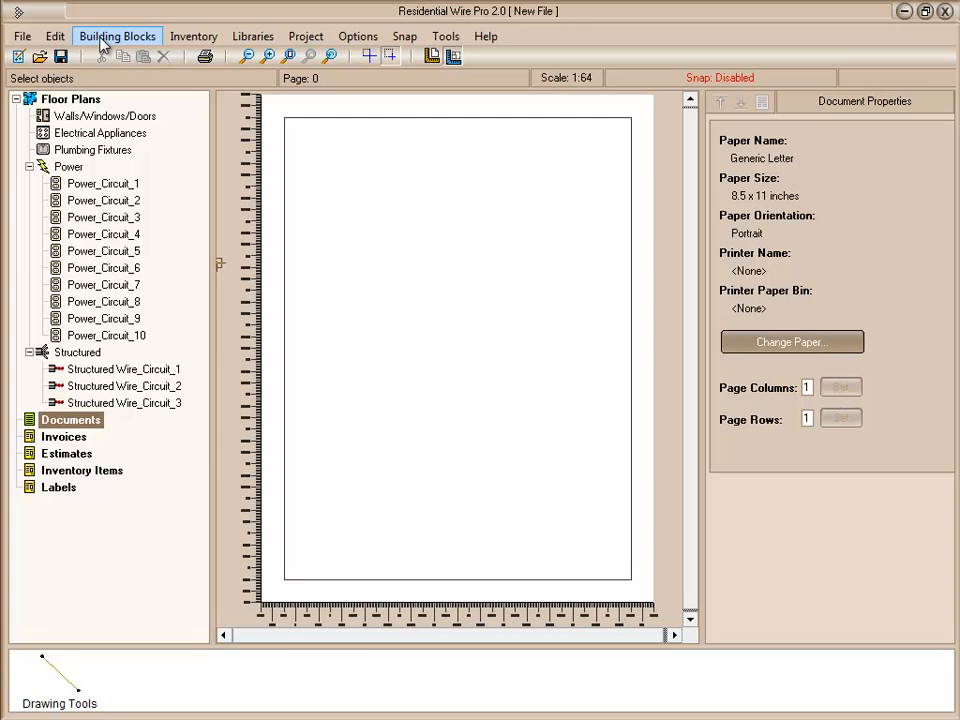
Insert the building block Test.vdf from the Invoice and Estimate Forms folder into the Estimates document.
left_click(66, 455)
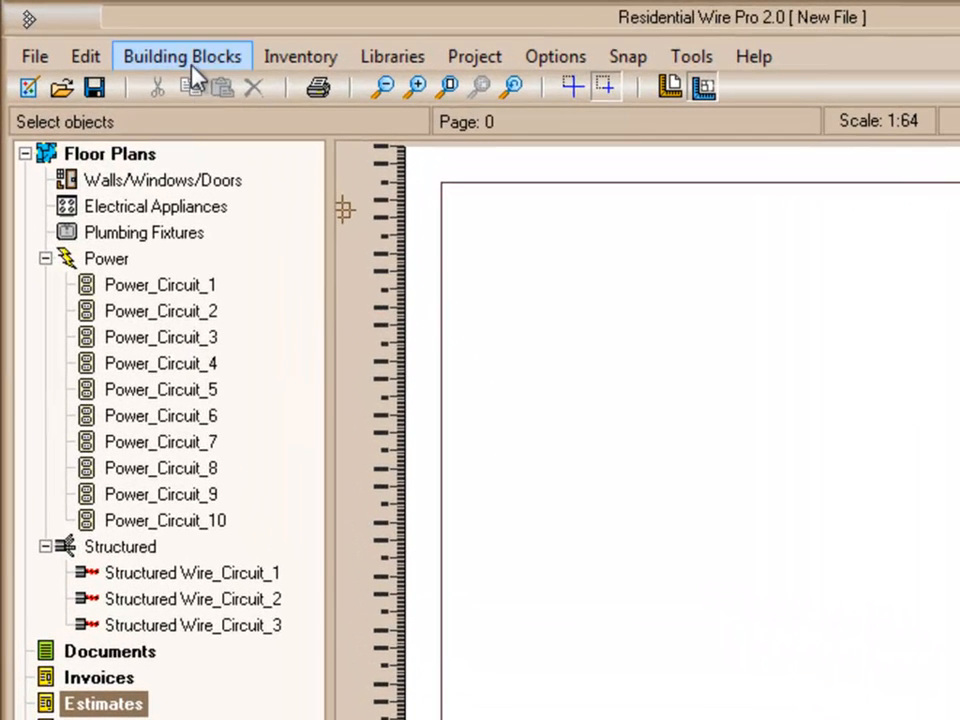
left_click(193, 57)
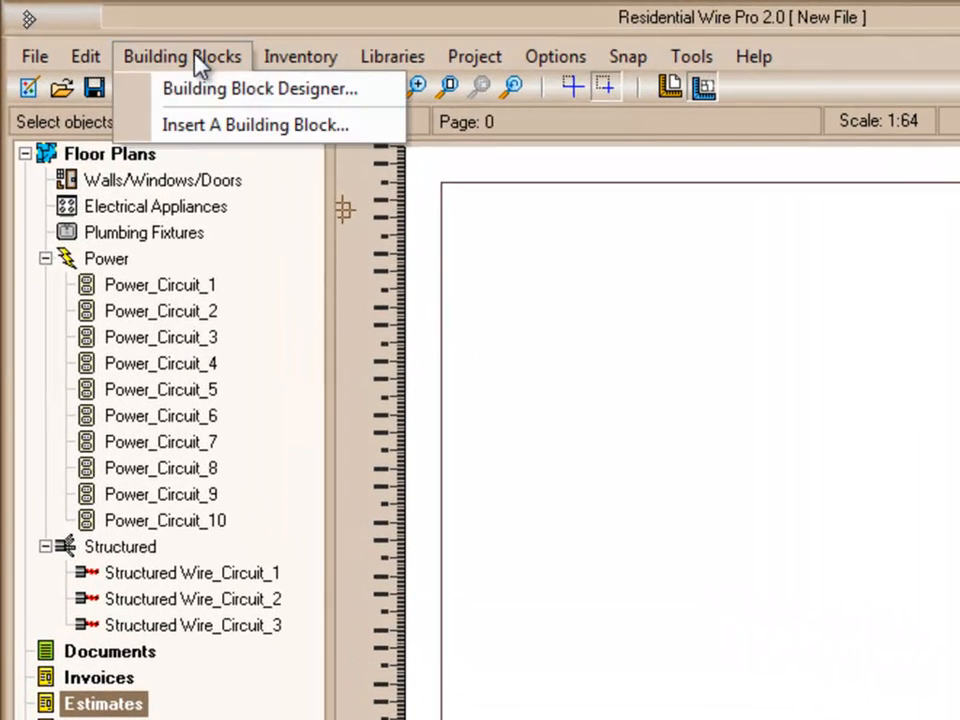
left_click(178, 128)
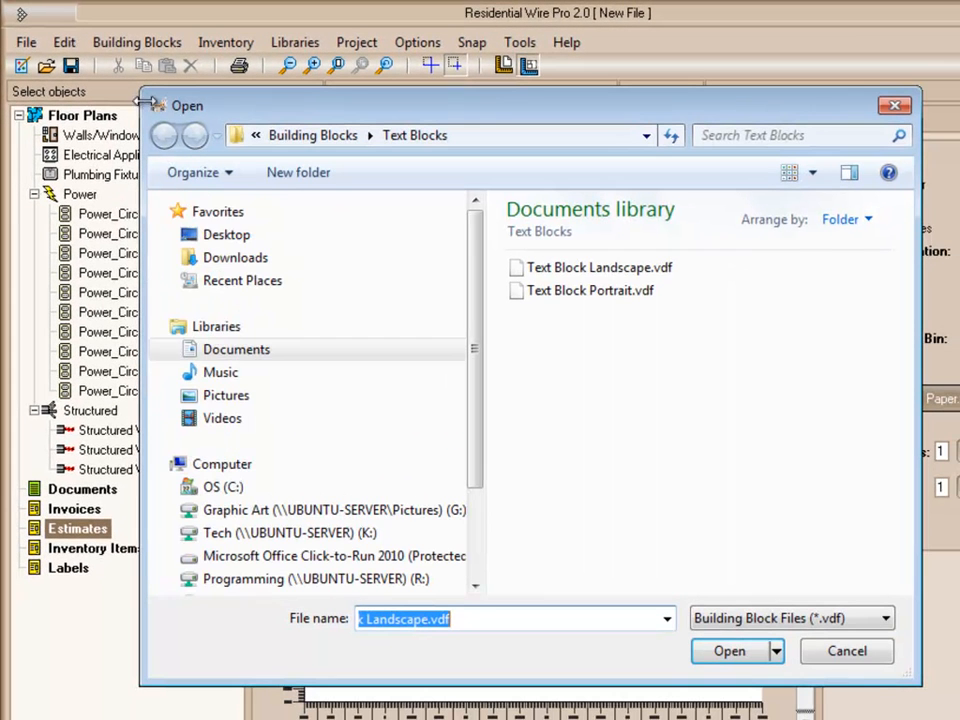
left_click(326, 143)
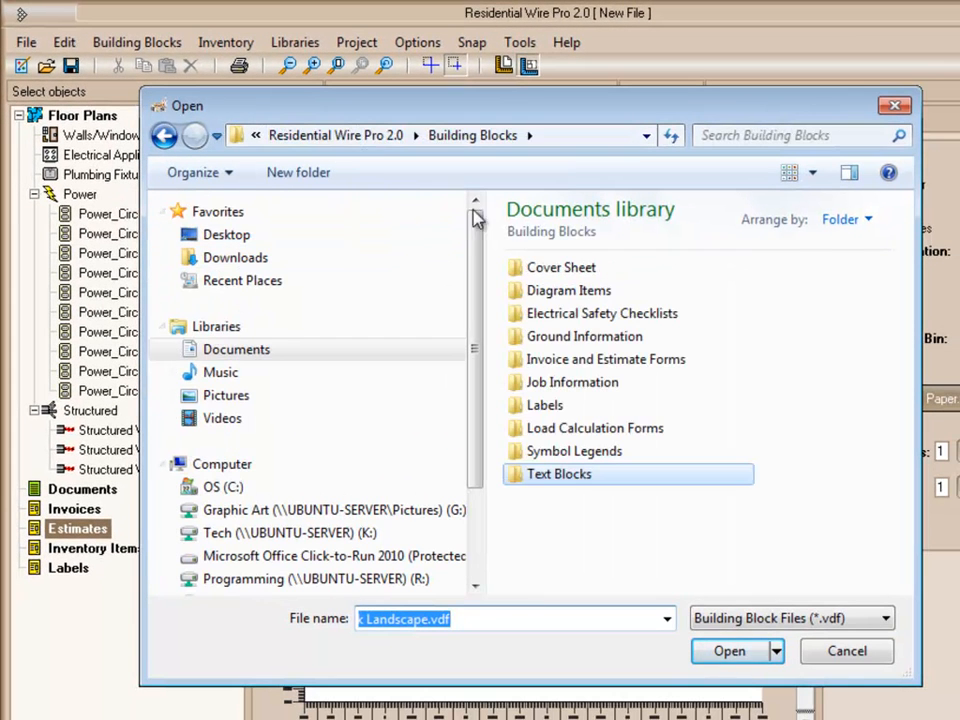
double_click(548, 362)
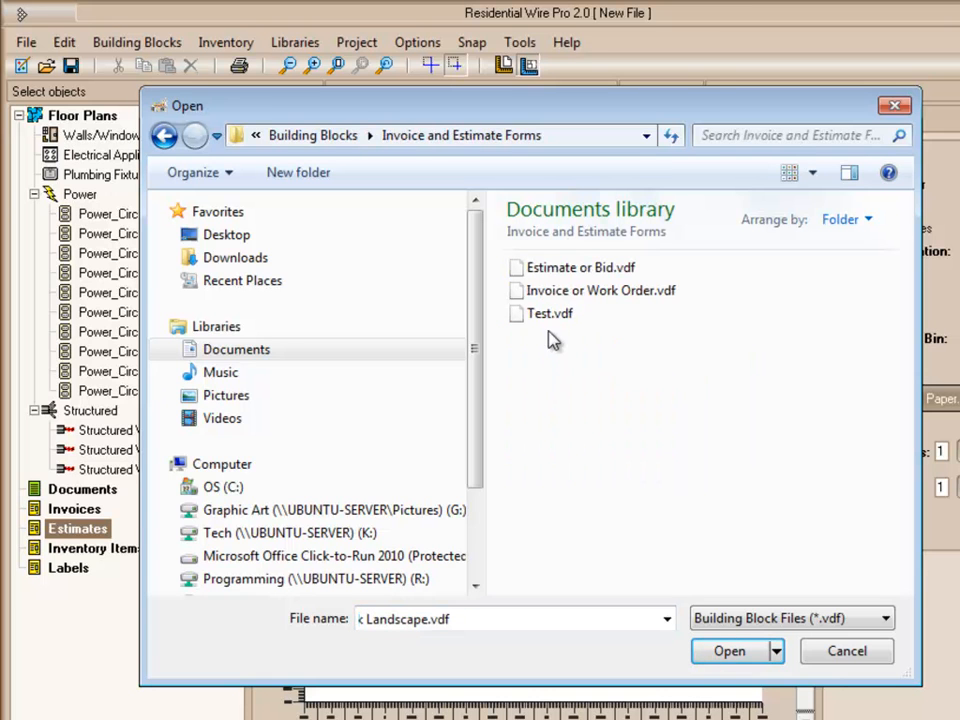
left_click(550, 315)
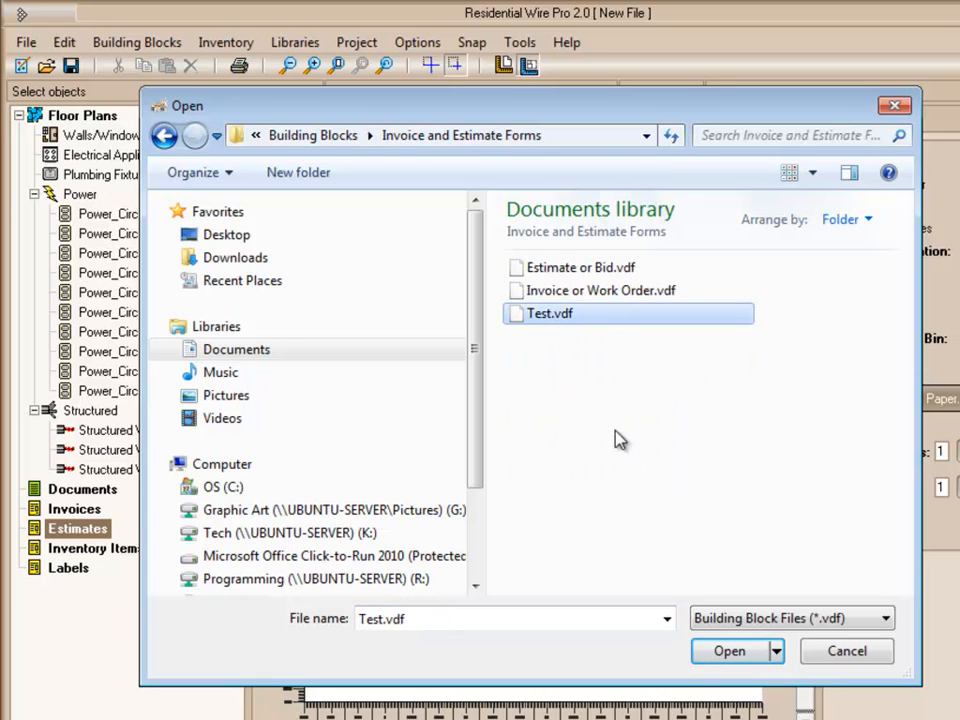
left_click(729, 652)
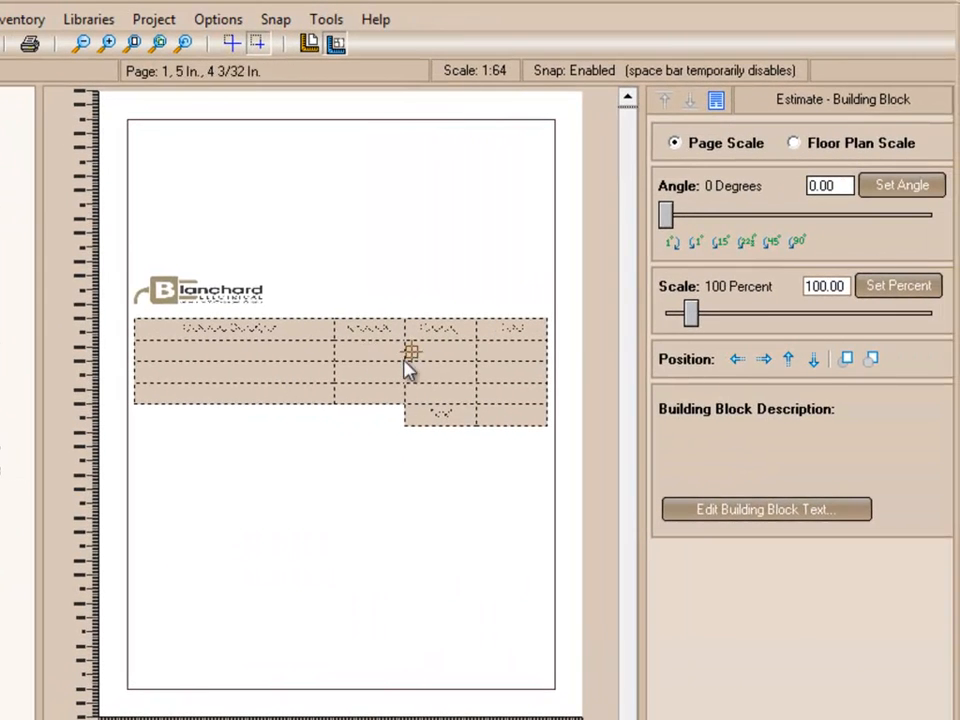
Scale the inserted building block to about 57 percent and move it to the lower-right corner of the page margin.
left_click_drag(690, 314, 677, 321)
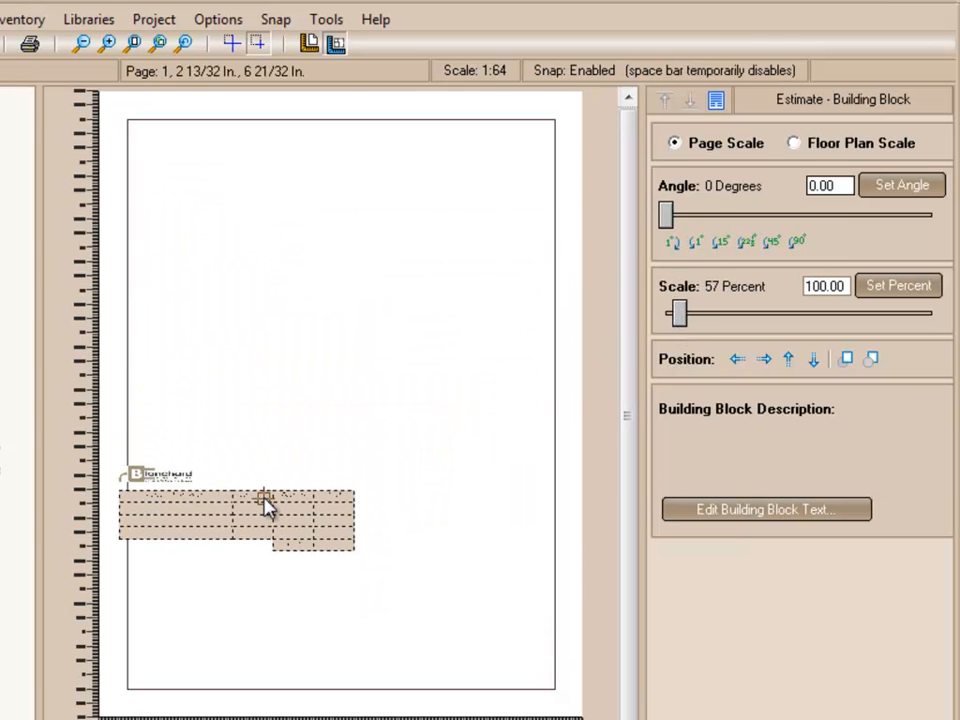
left_click_drag(275, 533, 445, 643)
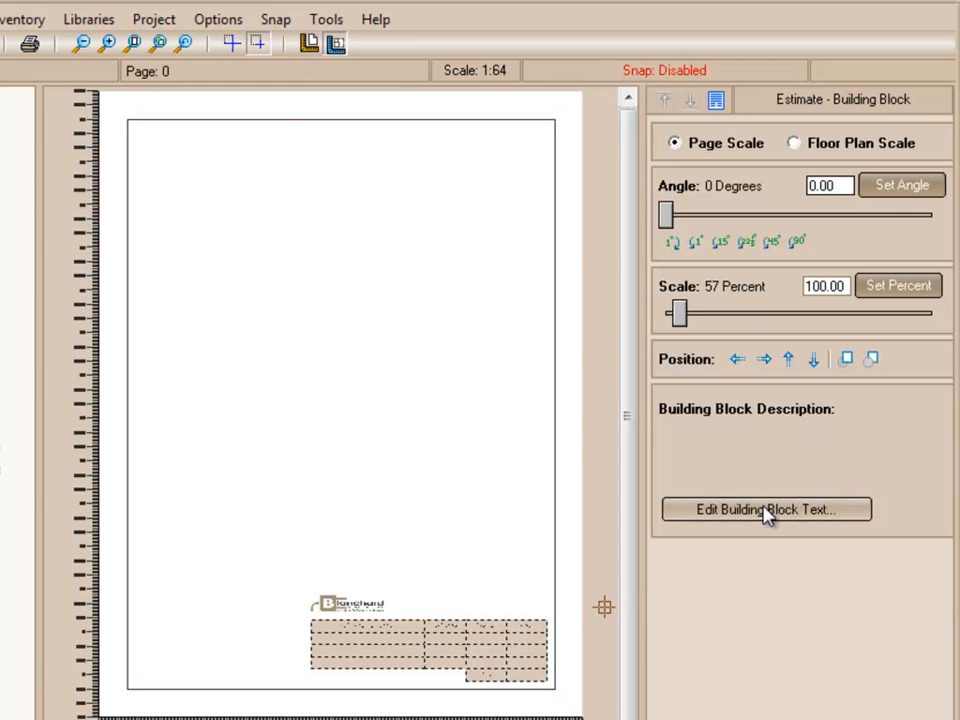
scroll(498, 634, "up", 3)
middle_click_drag(474, 553, 435, 343)
scroll(490, 480, "up", 1)
middle_click_drag(492, 476, 435, 437)
scroll(510, 475, "up", 1)
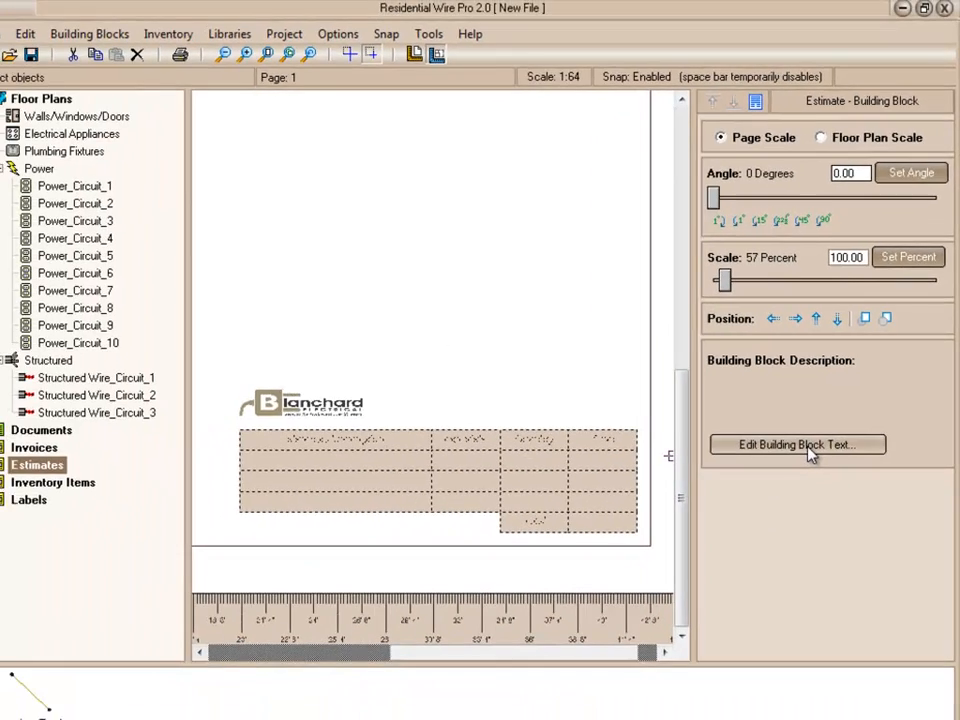
Edit the building block's text, filling the first row with "Service Panel Square D", Materials 450 and Quantity 1.
left_click(771, 498)
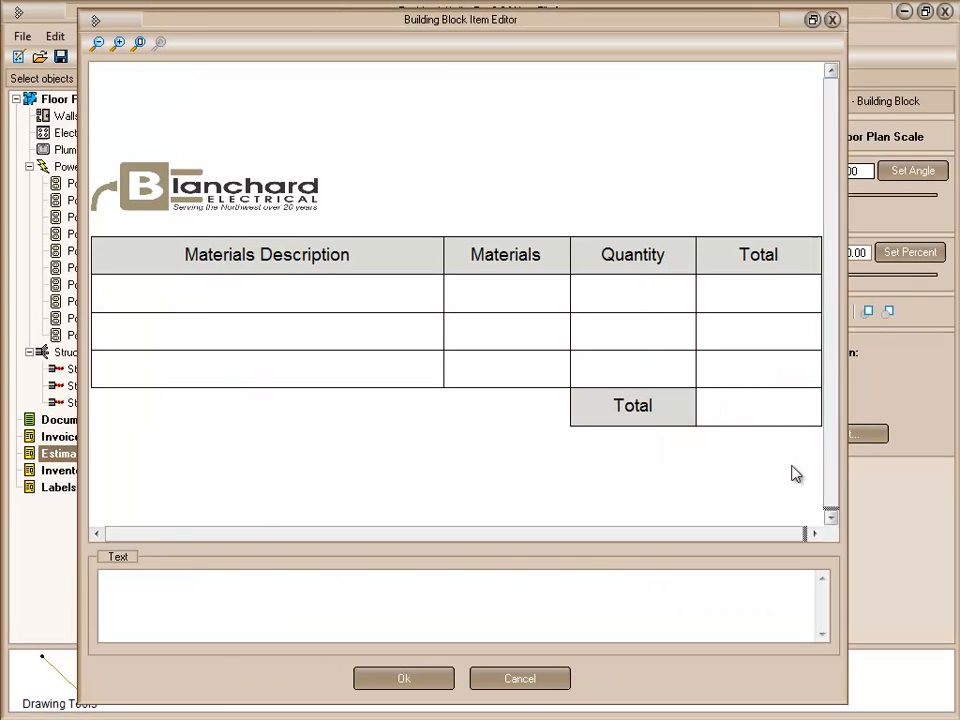
left_click(282, 297)
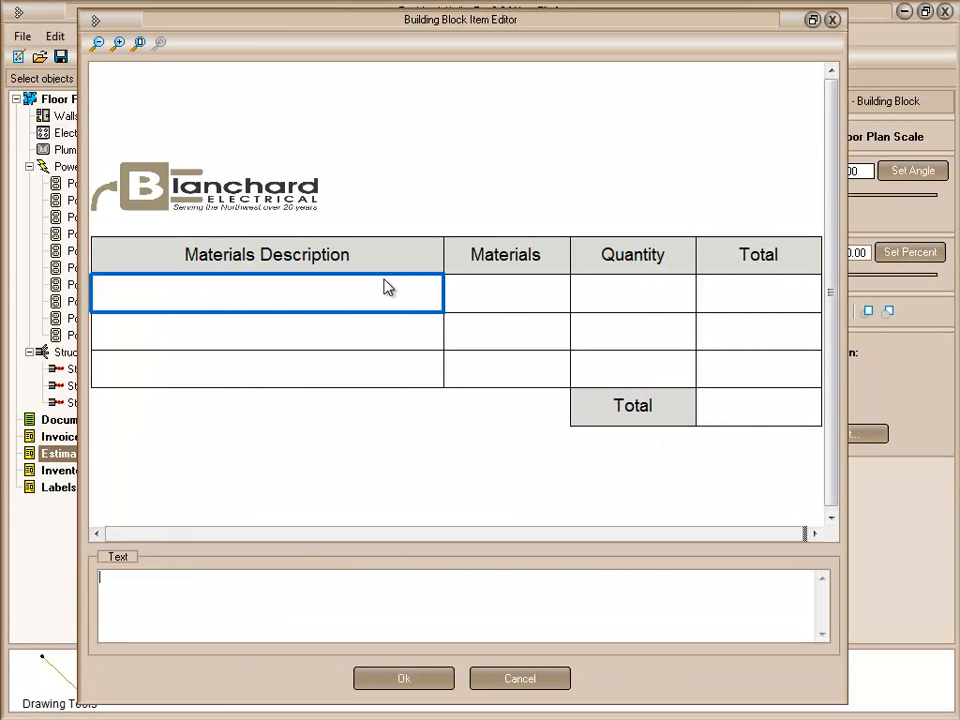
type("Service ")
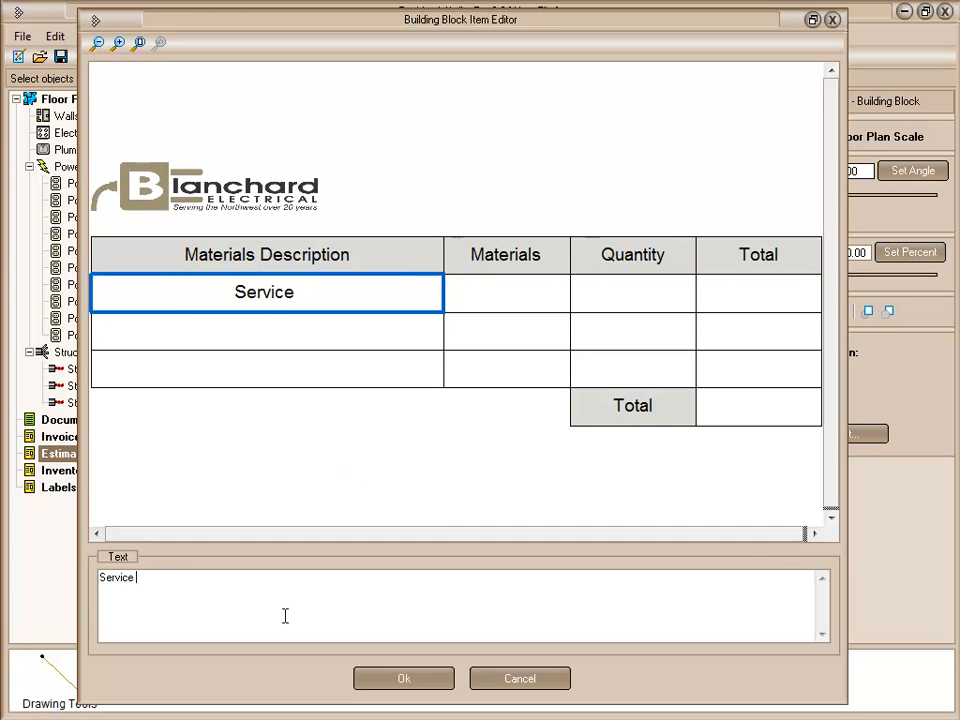
type("Panel Square D")
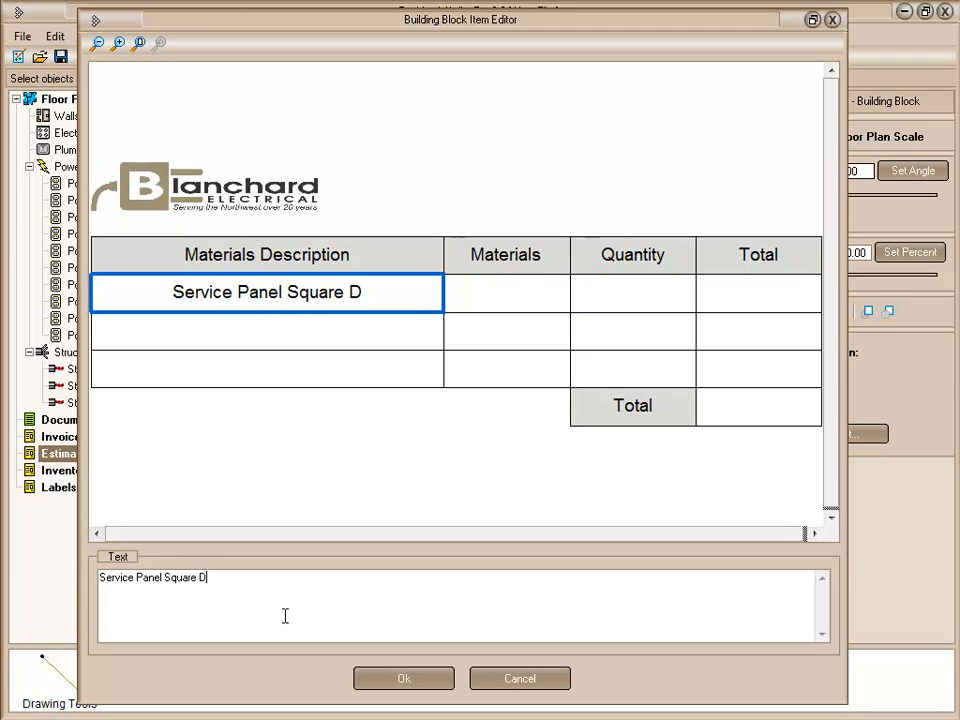
key("Tab")
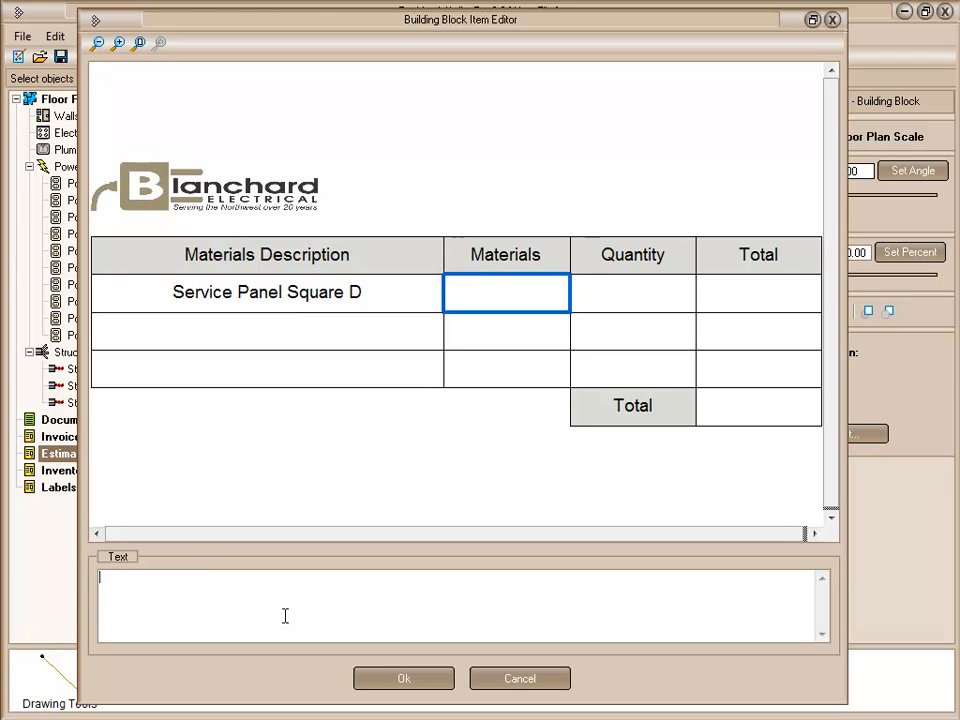
type("450")
key("Tab")
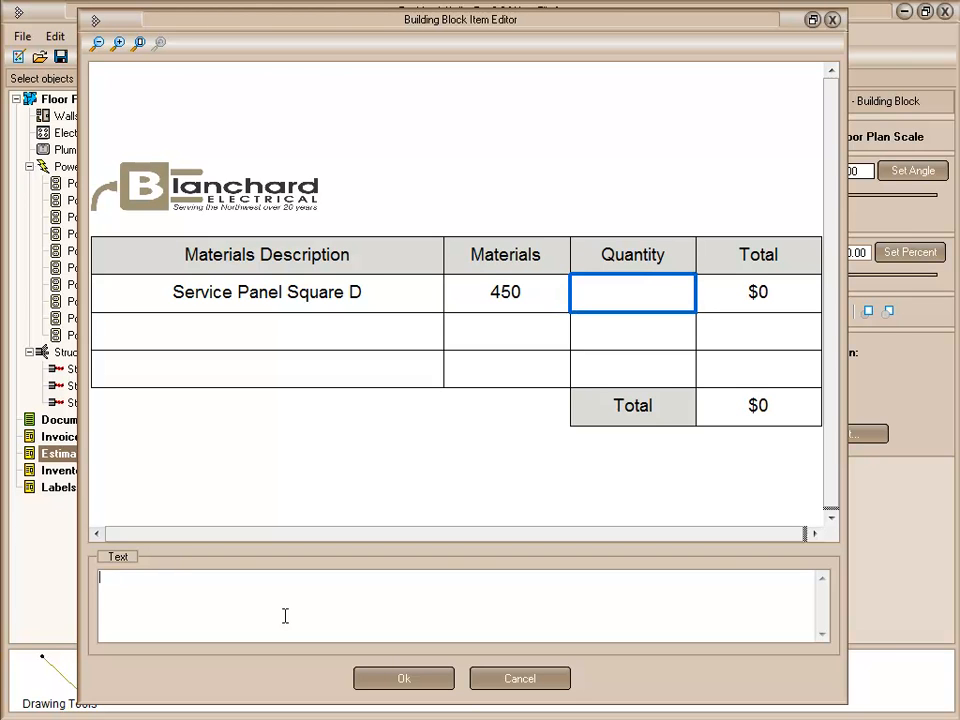
type("1")
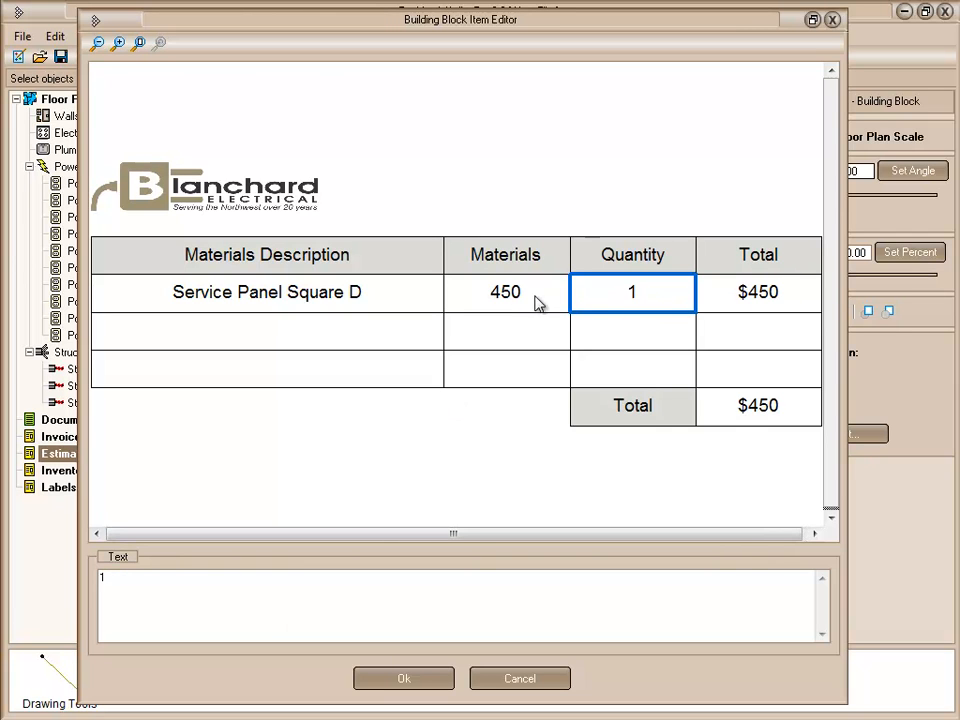
Fill the table's second row with the description "20 amp breakers", Materials 20 and Quantity 10.
left_click(320, 341)
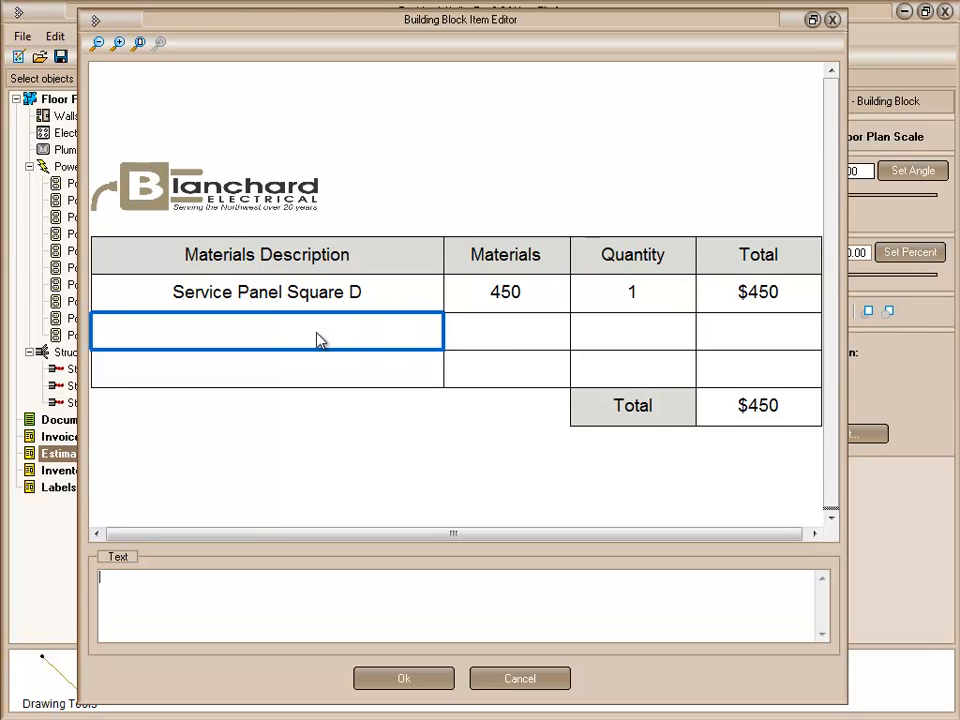
type("20 amp ")
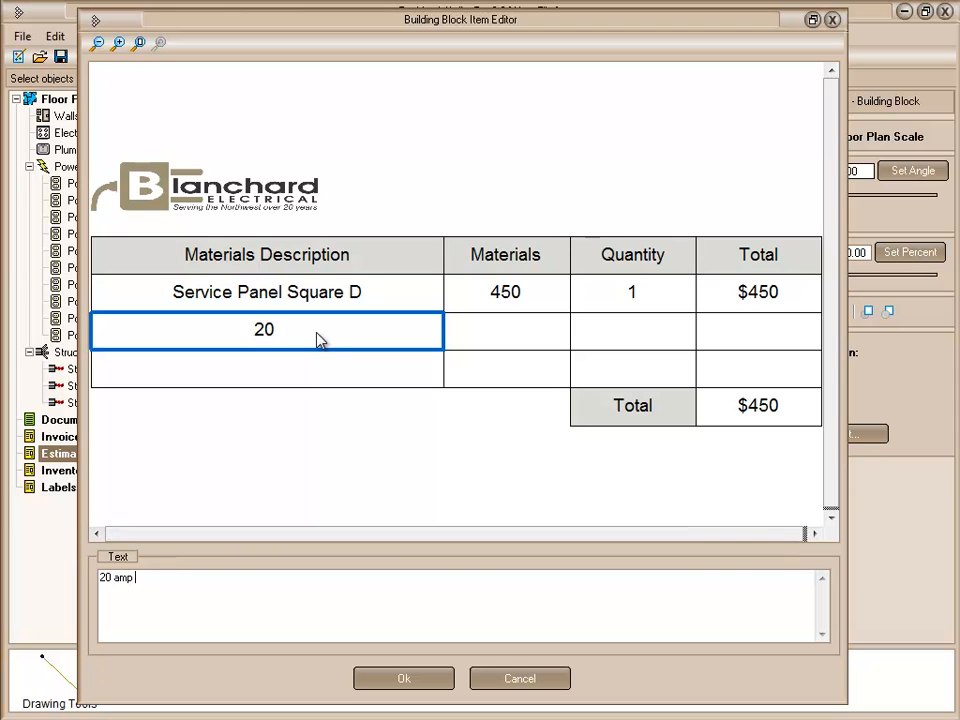
type("breakers")
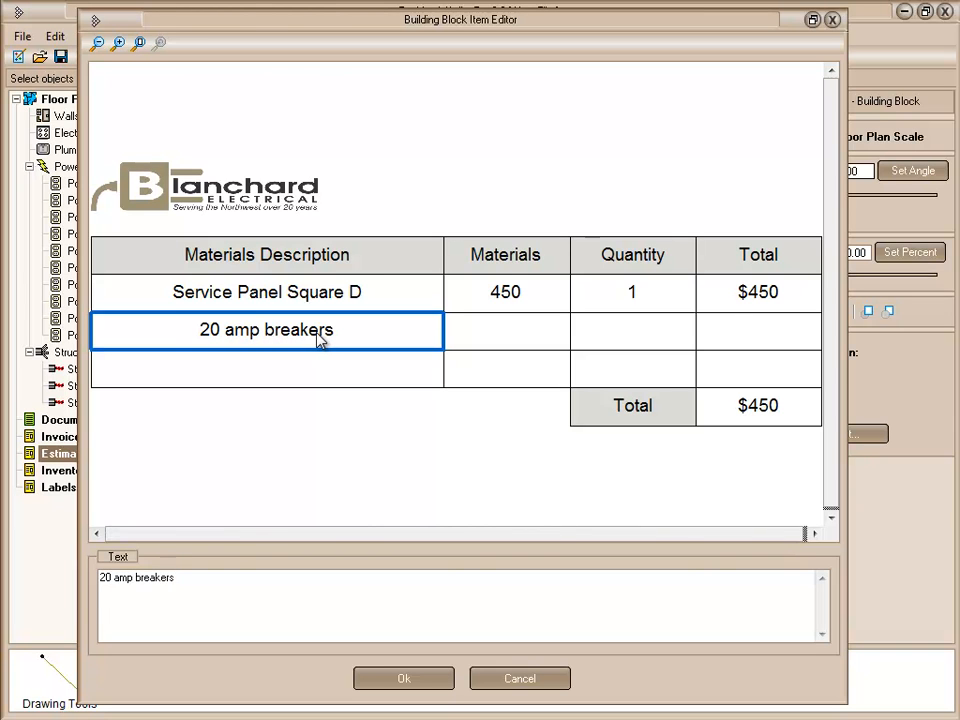
key("Tab")
type("20")
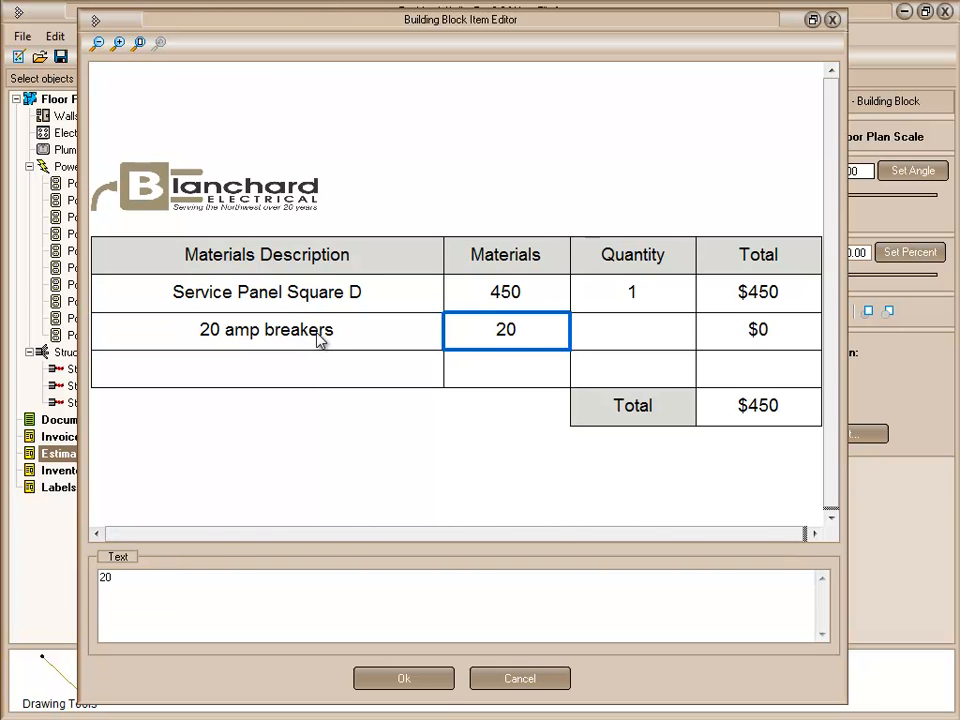
key("Tab")
type("10")
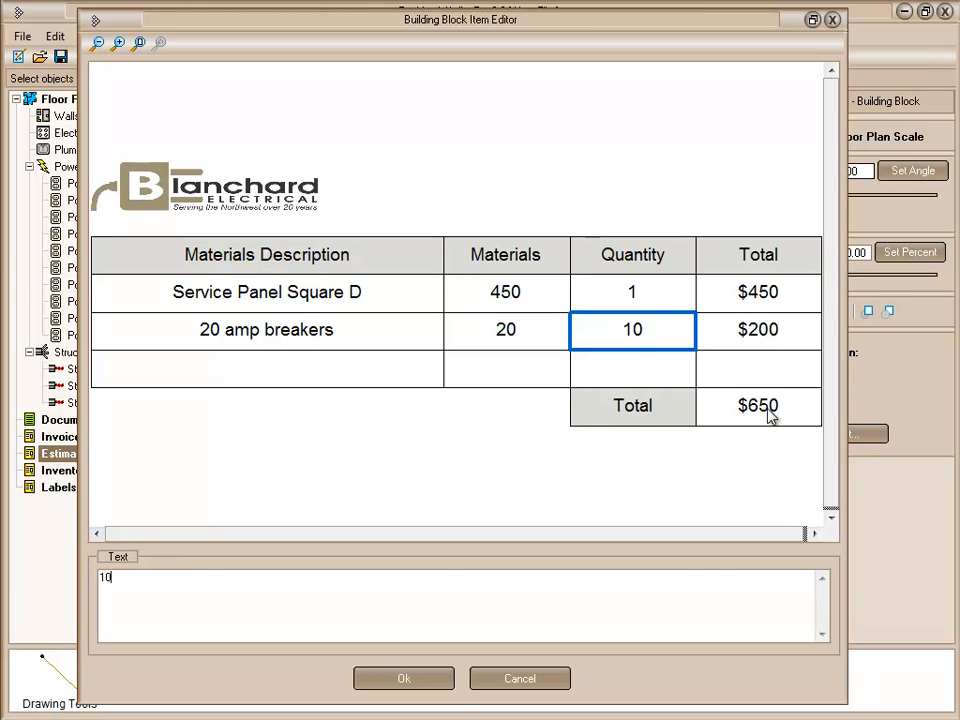
Fill the table's third row with the description "100 amp breaker", Materials 60 and Quantity 1, and apply the text edits to the building block.
left_click(350, 375)
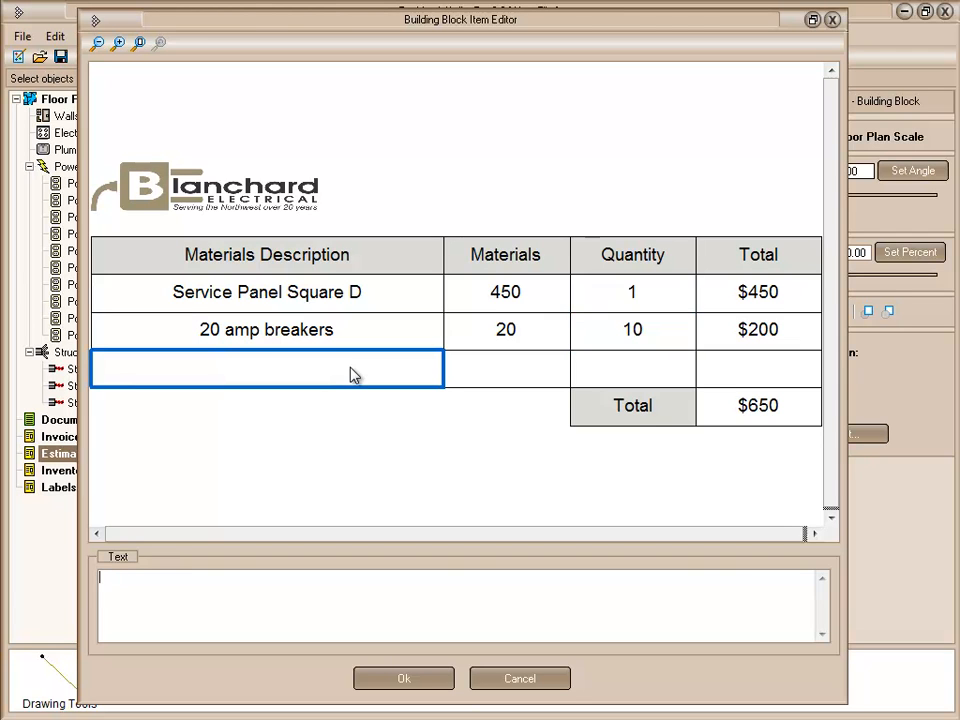
type("100 amp breaker")
key("Tab")
type("6")
key("Tab")
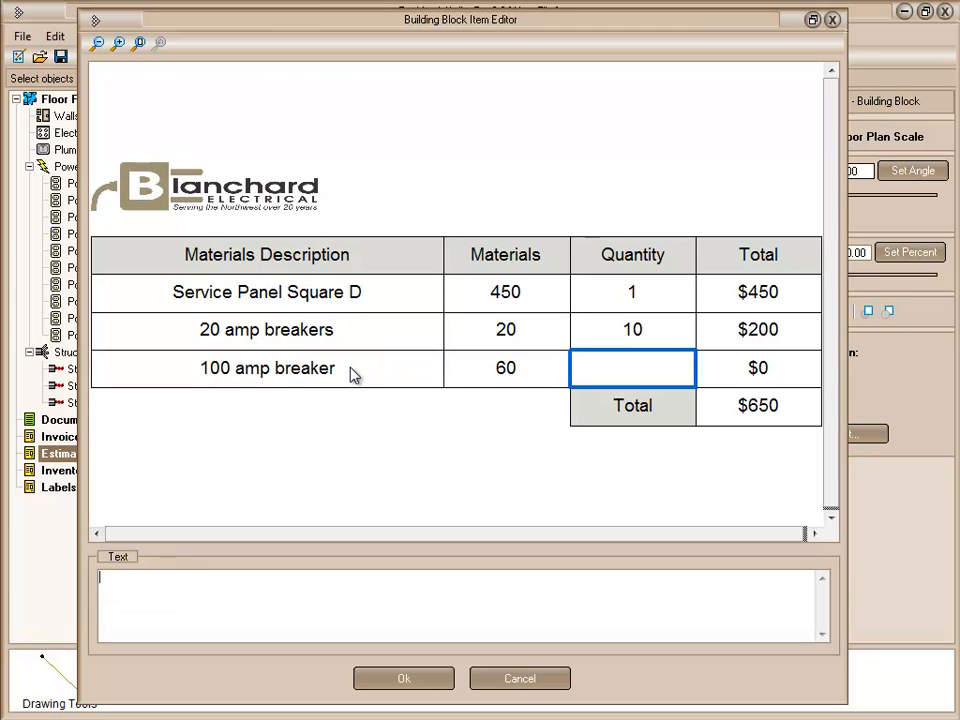
type("1")
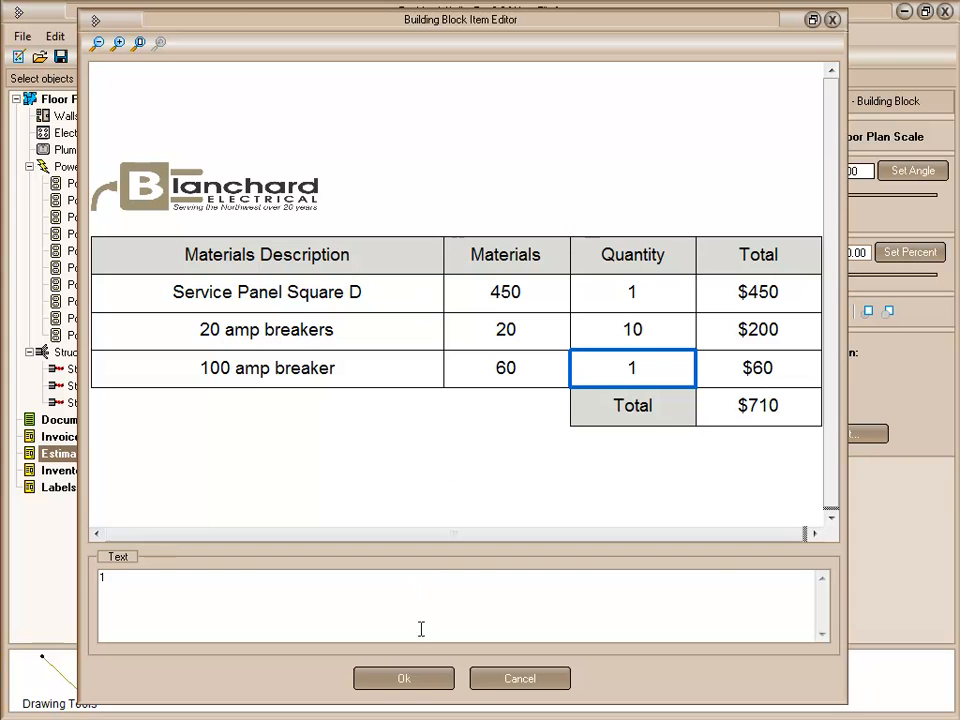
left_click(425, 680)
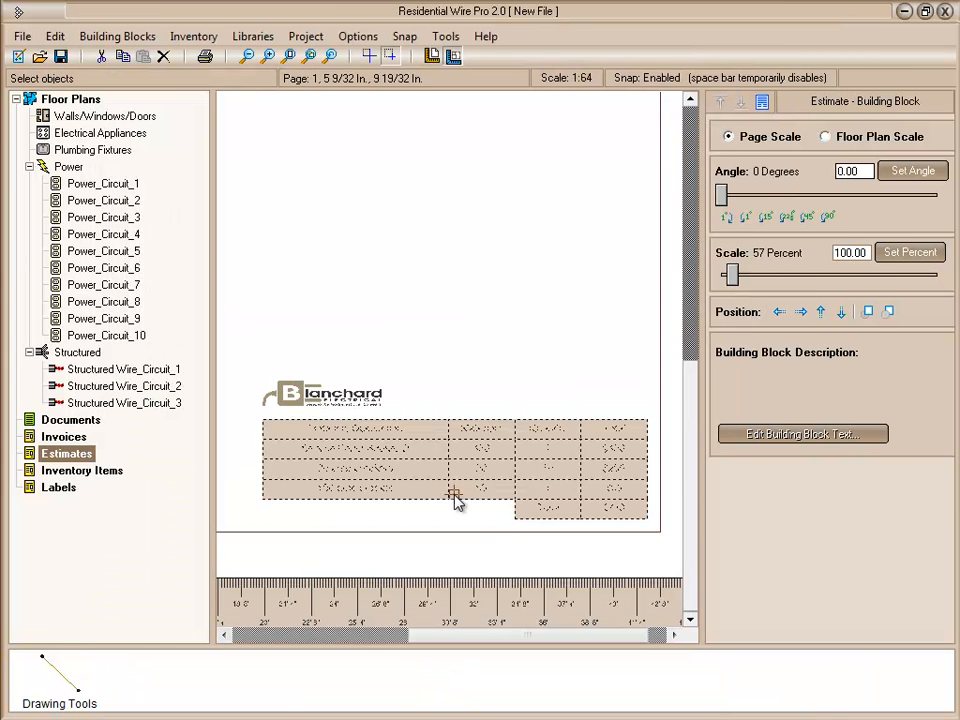
left_click(403, 371)
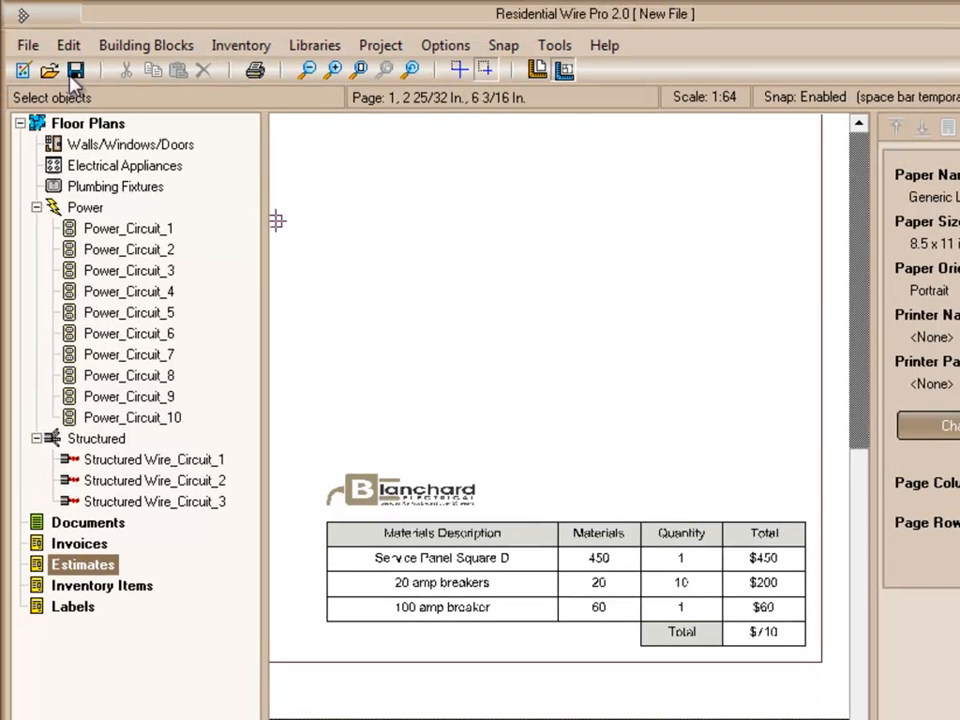
Choose page 1 of the Estimate pages for printing and preview it, then close the print page selection without printing.
left_click(27, 45)
left_click(47, 242)
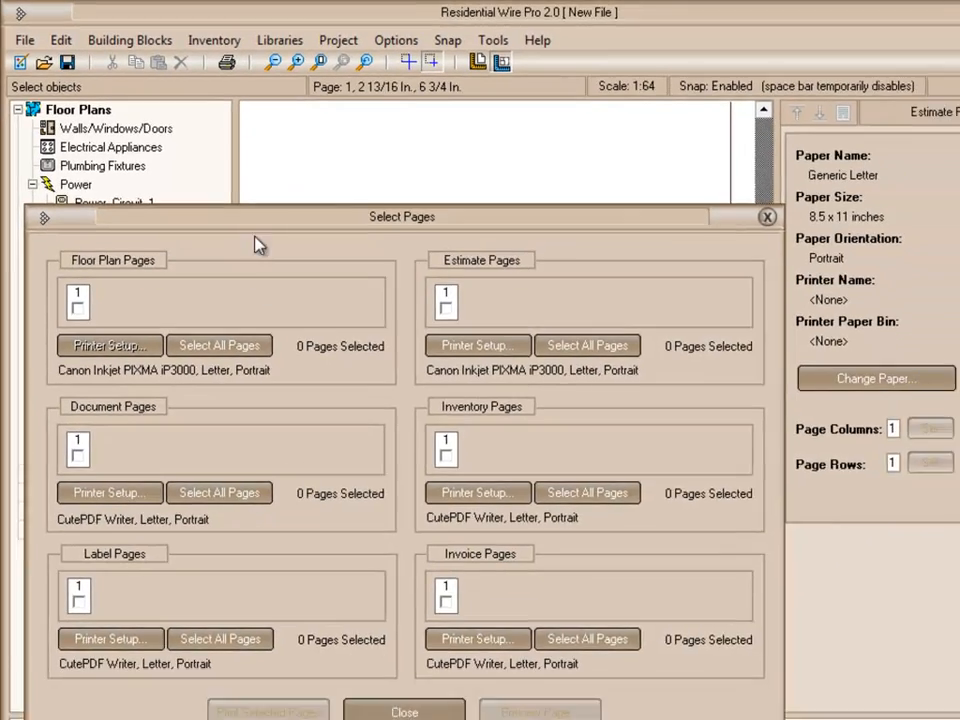
left_click_drag(255, 225, 426, 117)
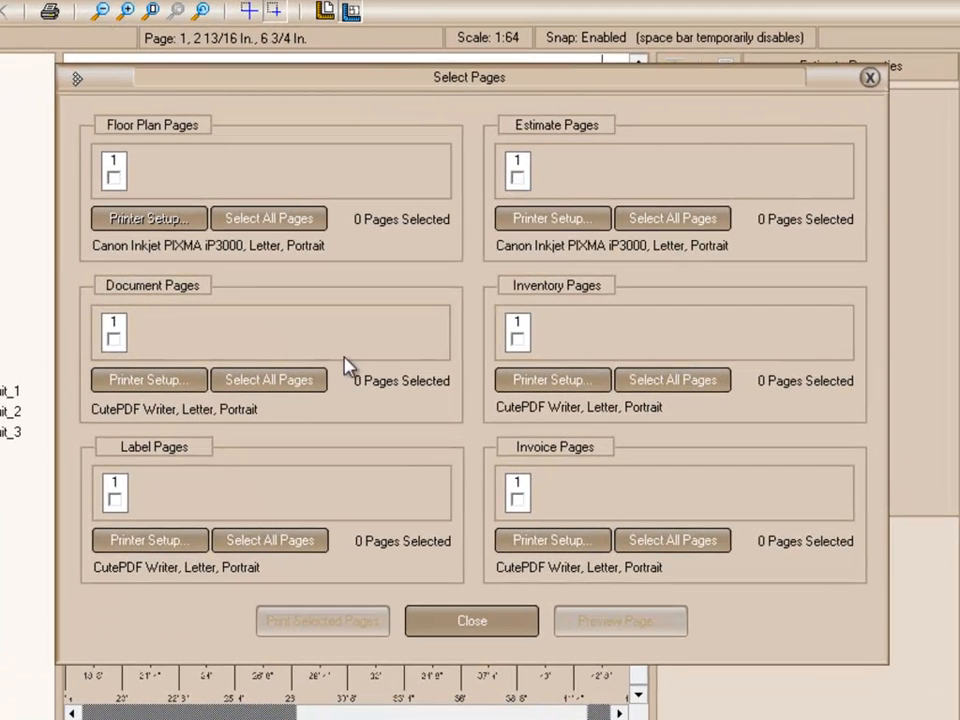
left_click(517, 180)
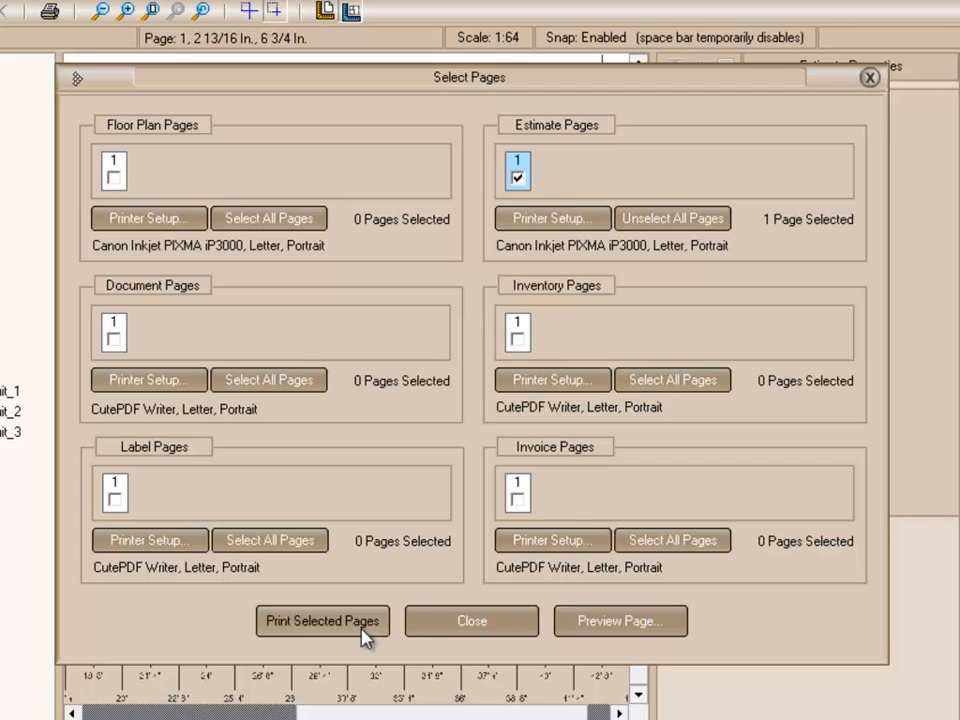
left_click(604, 624)
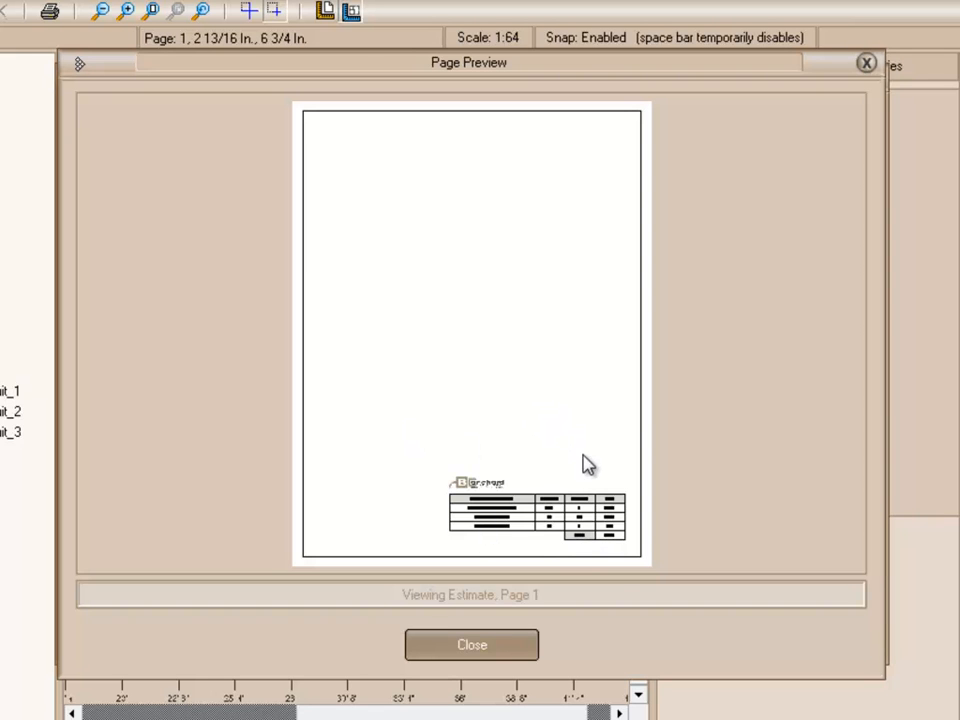
left_click(491, 641)
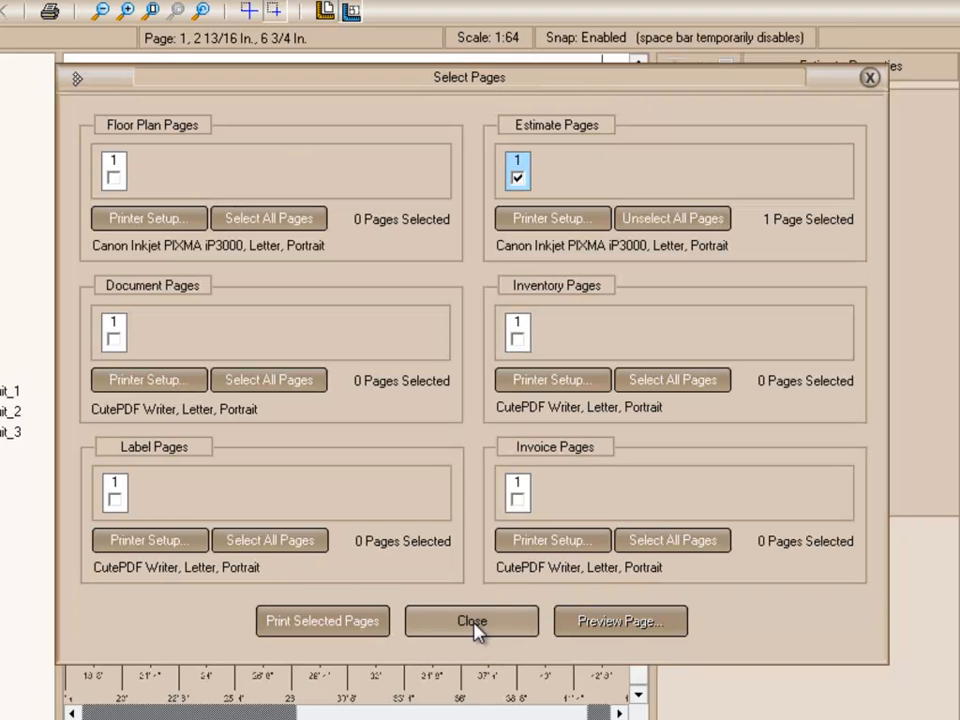
left_click(472, 623)
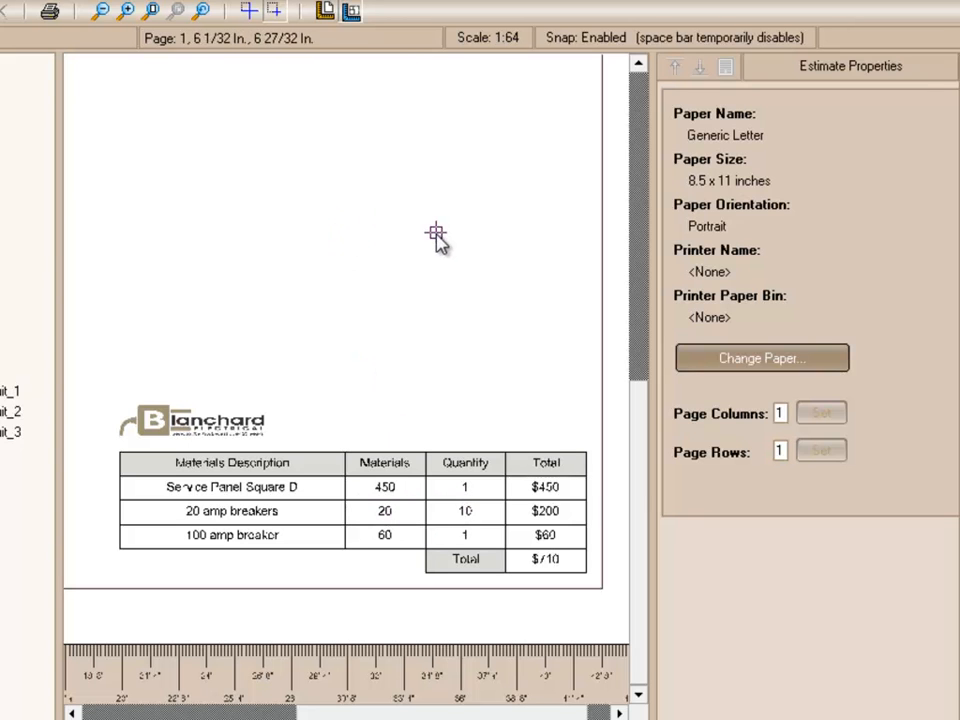
left_click(298, 519)
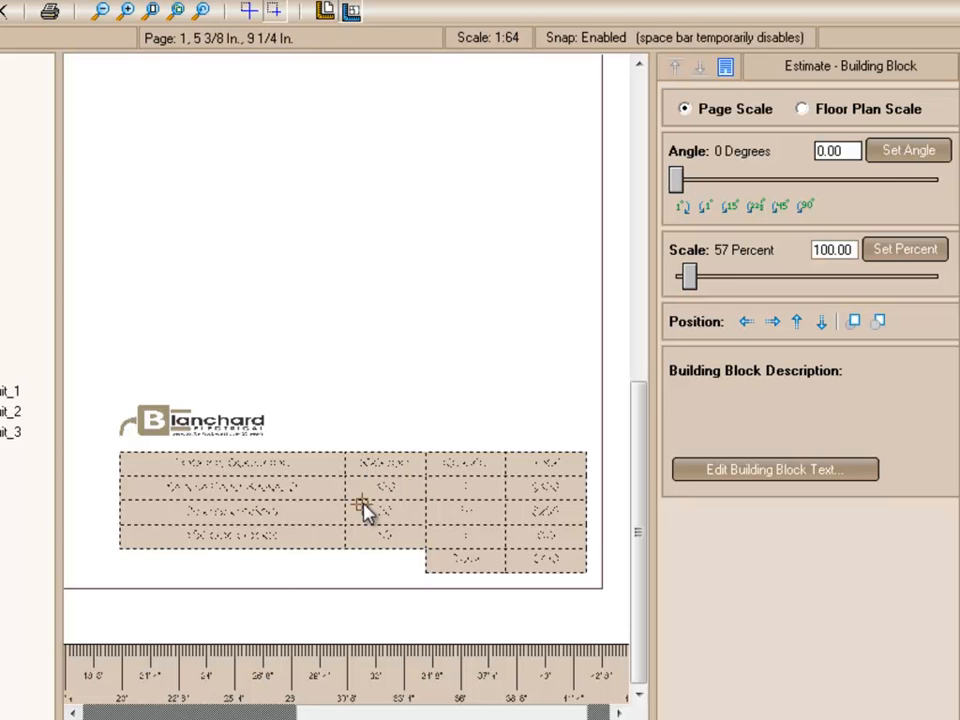
left_click(327, 245)
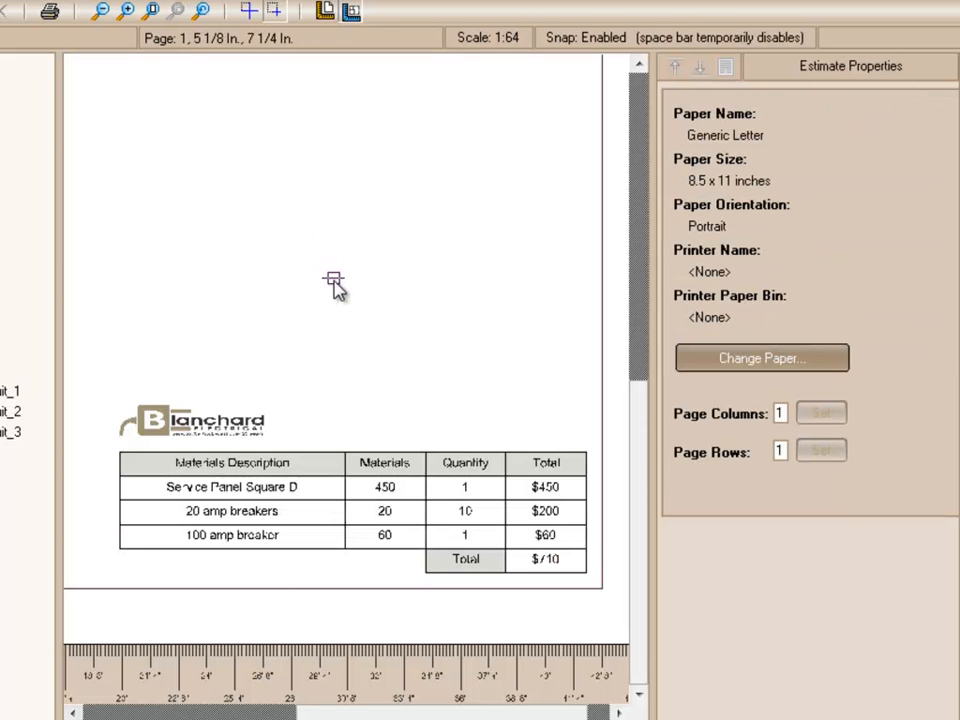